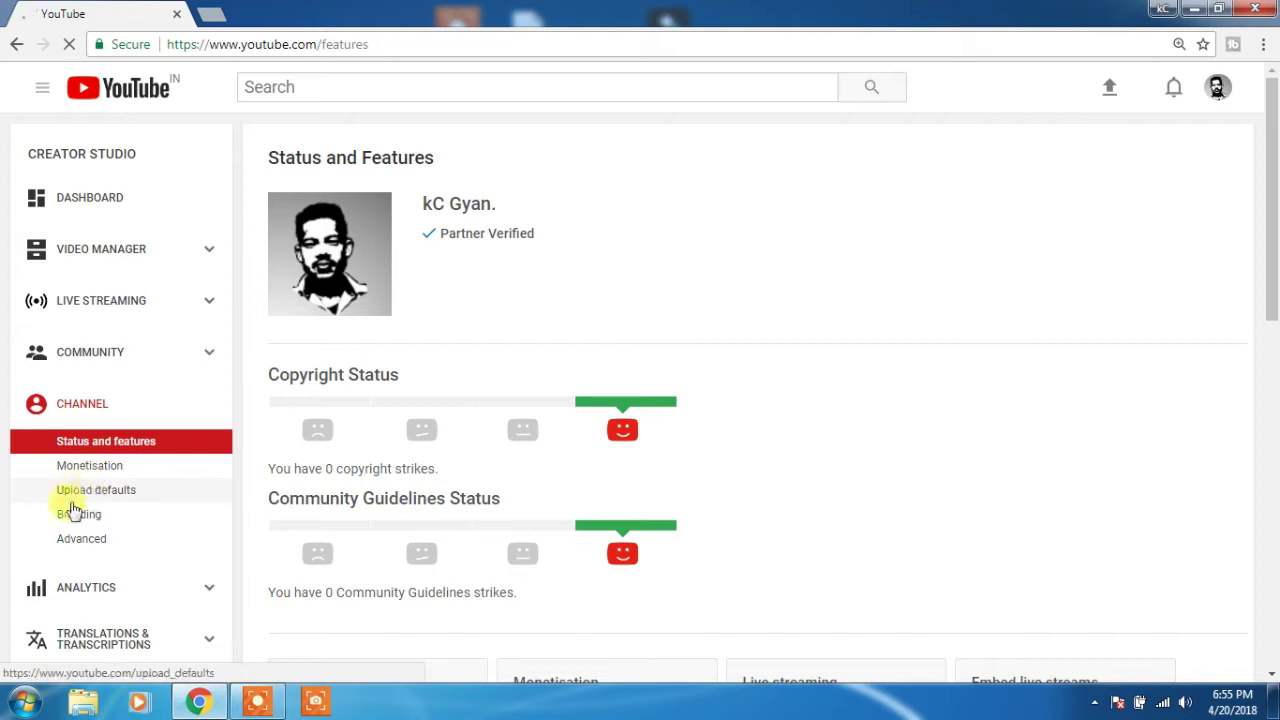
# In the channel's Advanced settings, select not to display the number of people subscribed to the channel and save the settings
pyautogui.click(88, 544)
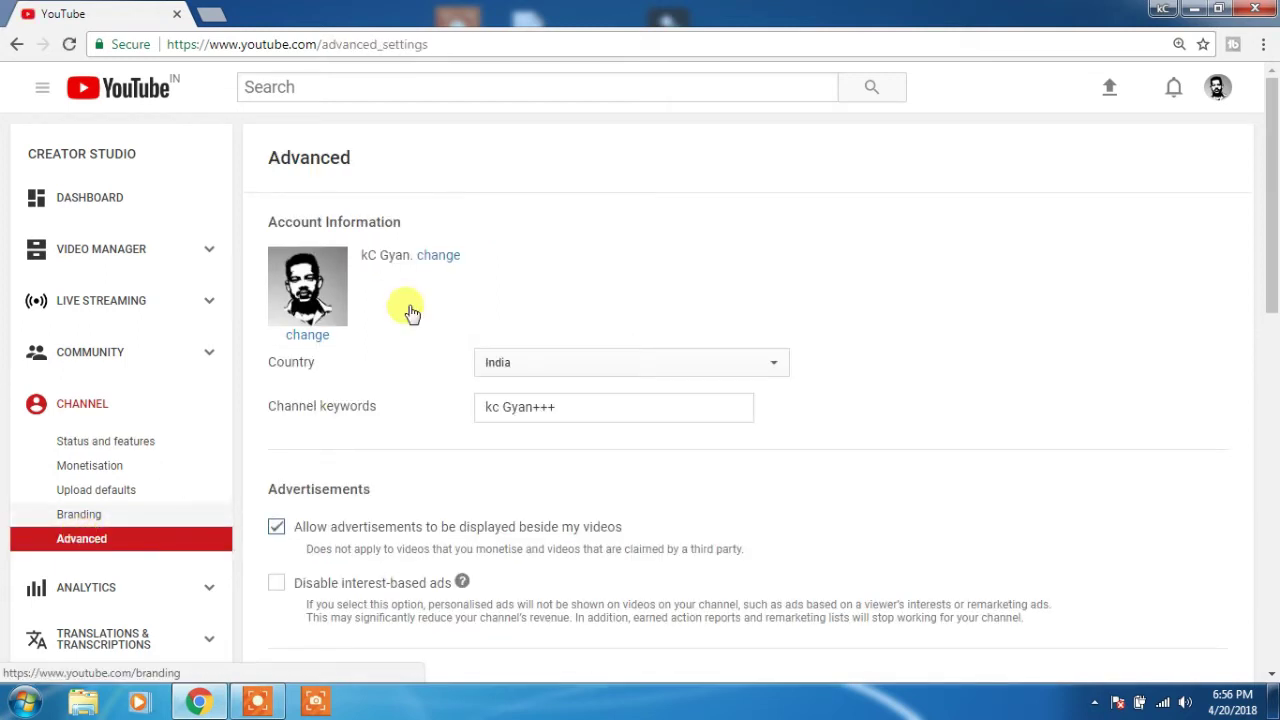
pyautogui.scroll(-4, 422, 295)
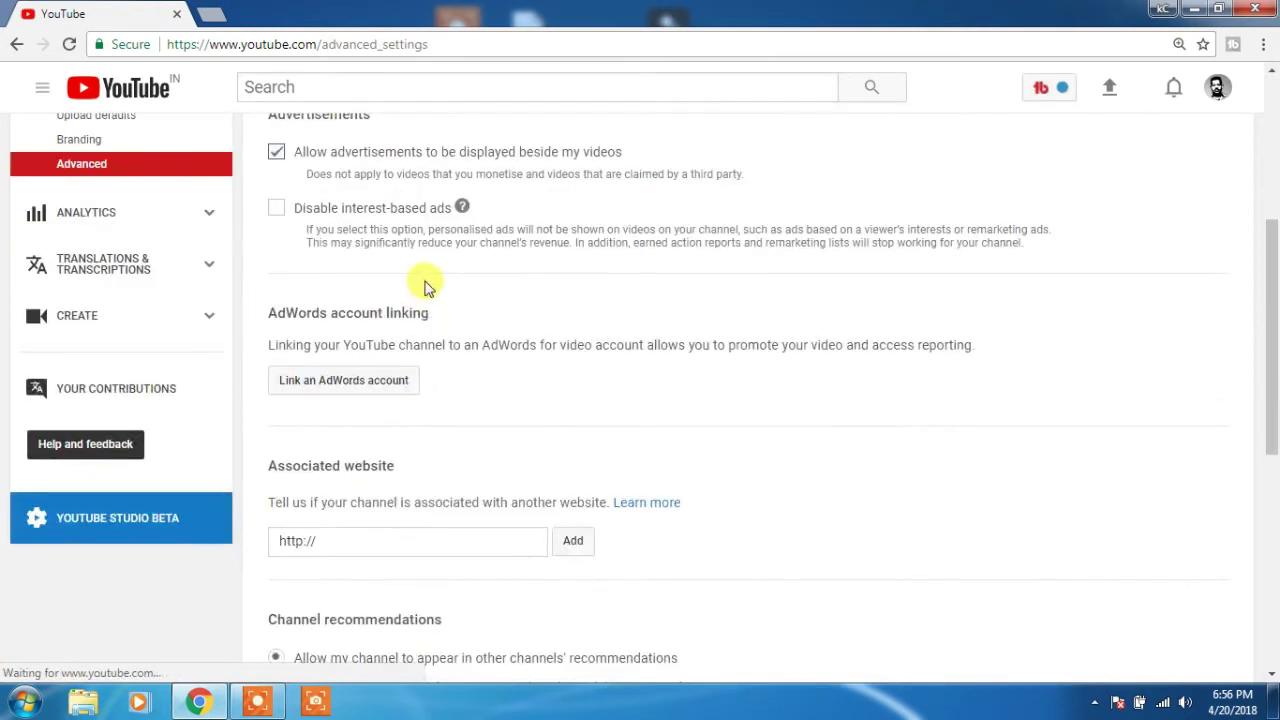
pyautogui.scroll(-5, 425, 285)
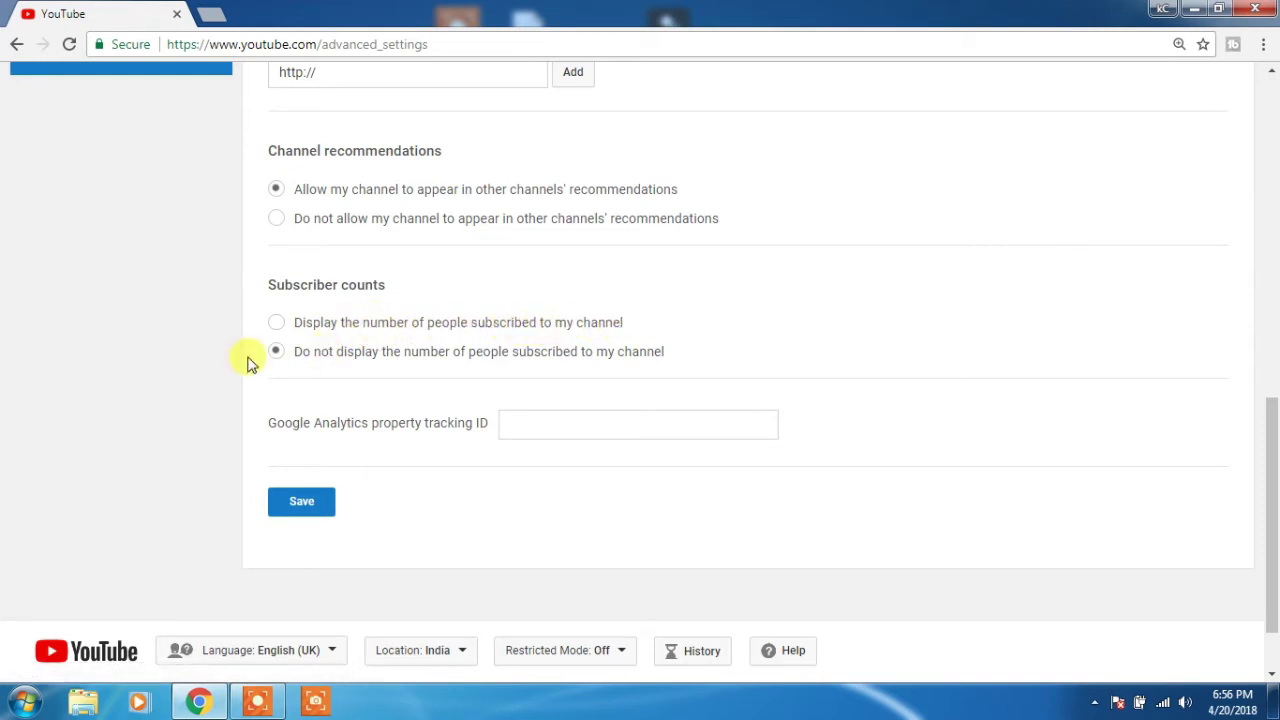
pyautogui.click(310, 352)
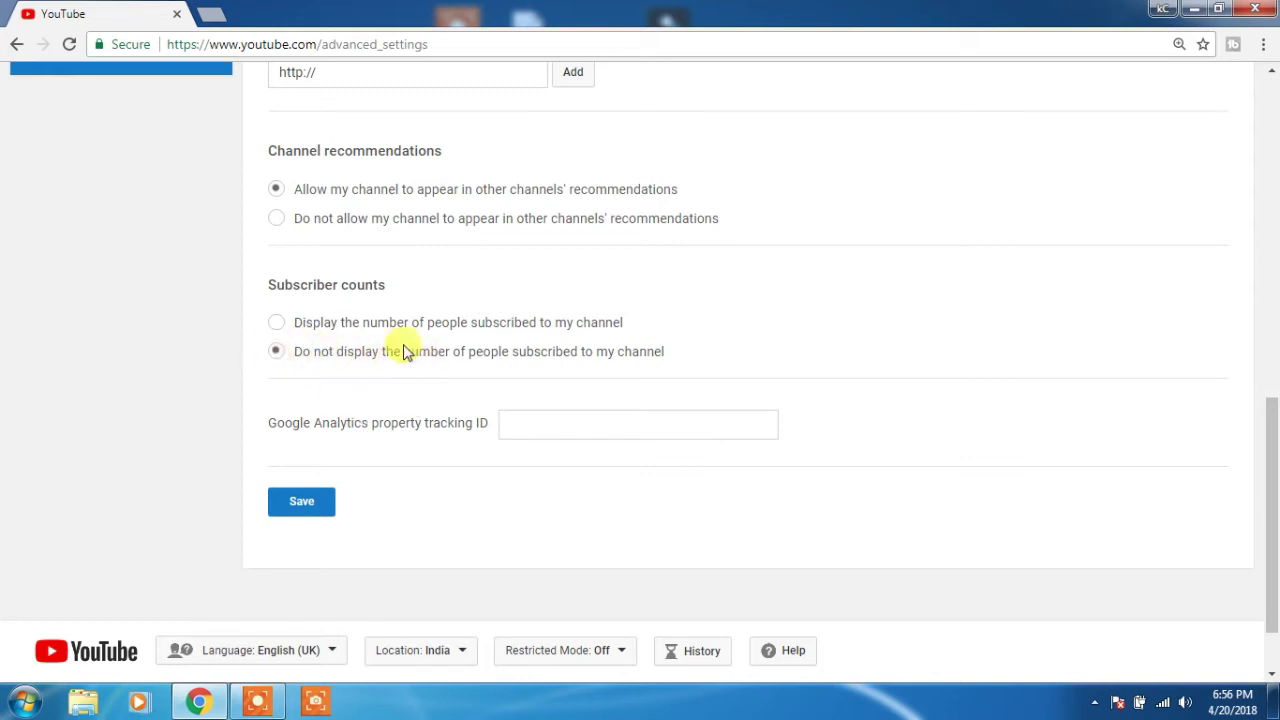
pyautogui.click(303, 505)
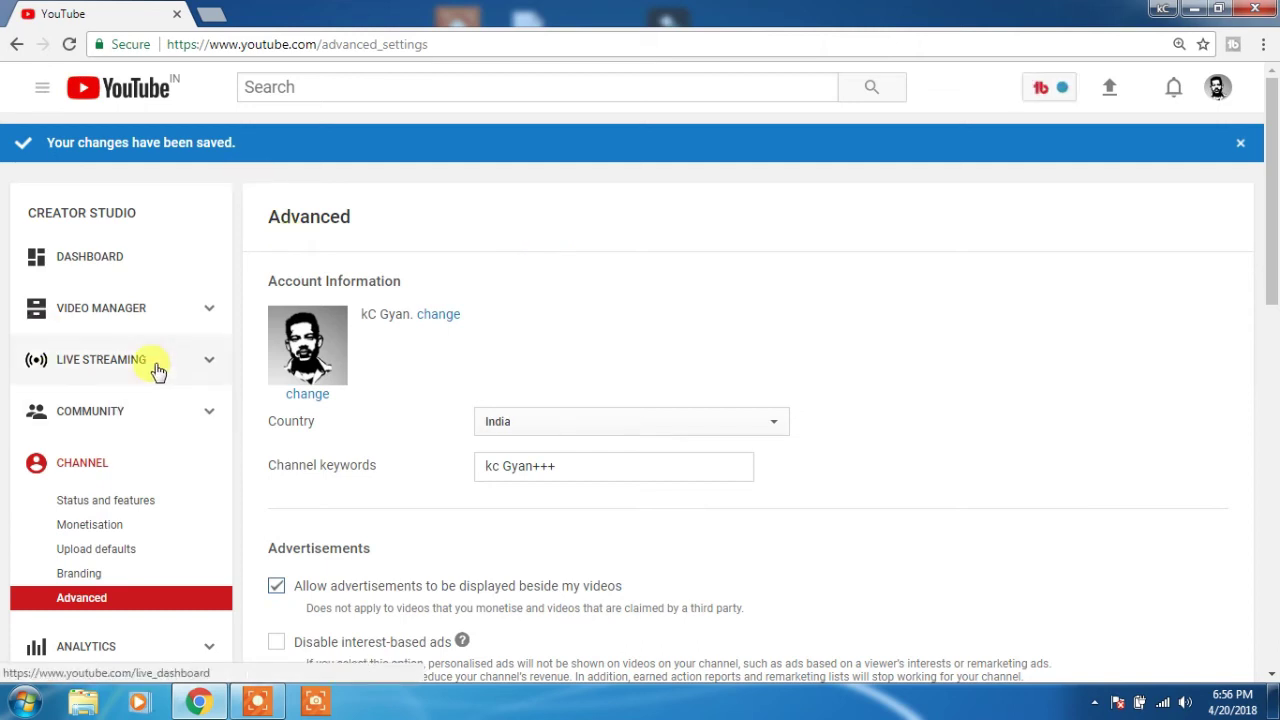
# Open the channel's upload defaults, review the description, tags, comments, monetisation and remaining video settings, and save them
pyautogui.click(250, 688)
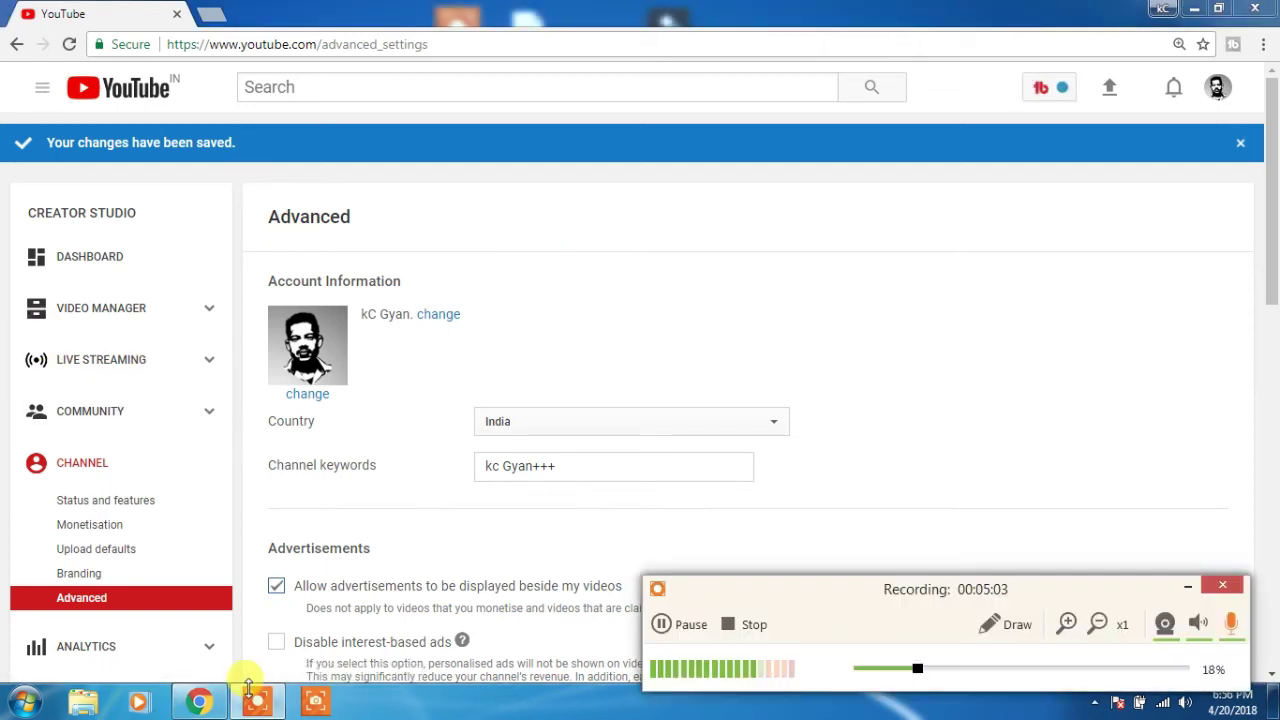
pyautogui.click(91, 552)
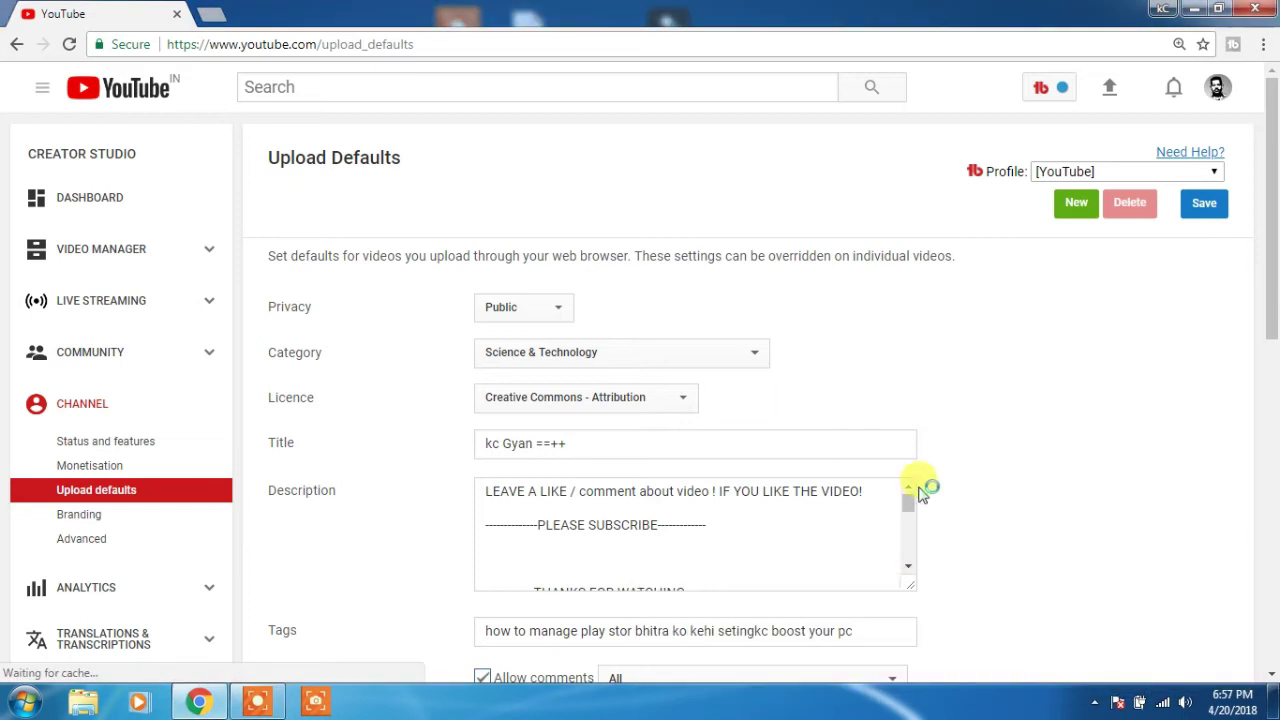
pyautogui.scroll(-2, 786, 394)
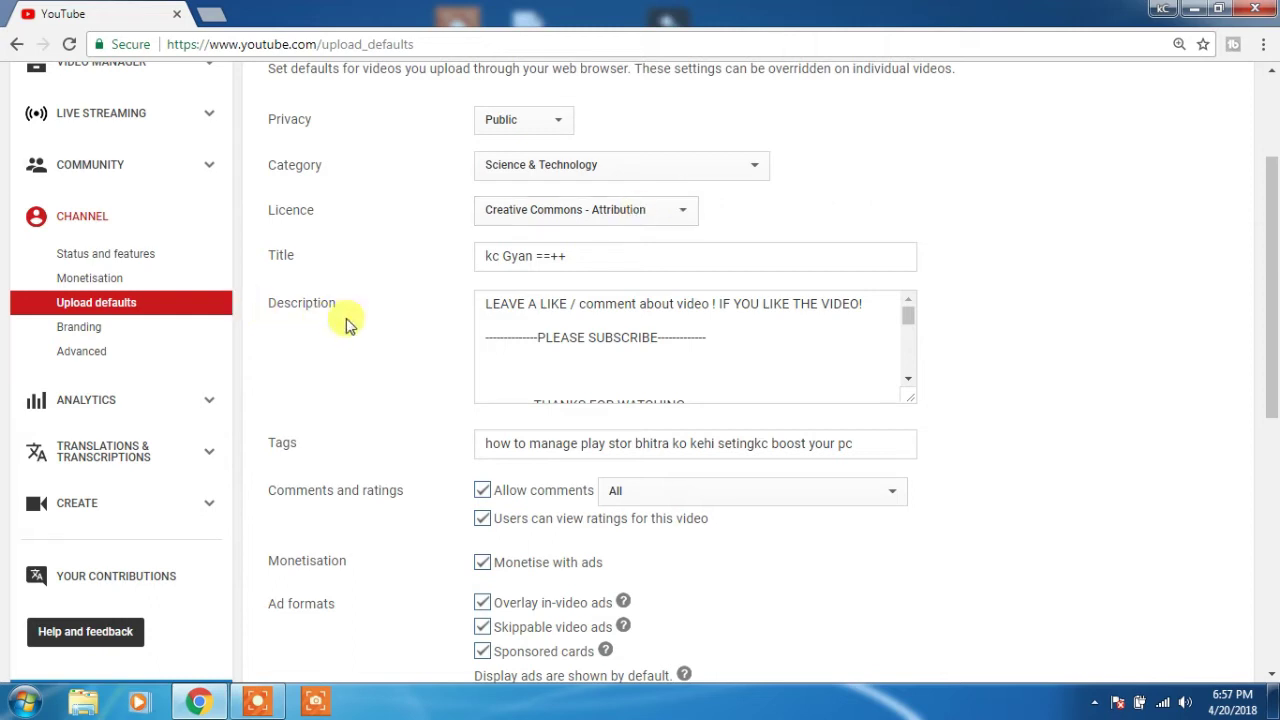
pyautogui.moveTo(911, 317)
pyautogui.mouseDown()
pyautogui.moveTo(909, 329)
pyautogui.moveTo(911, 306)
pyautogui.mouseUp()
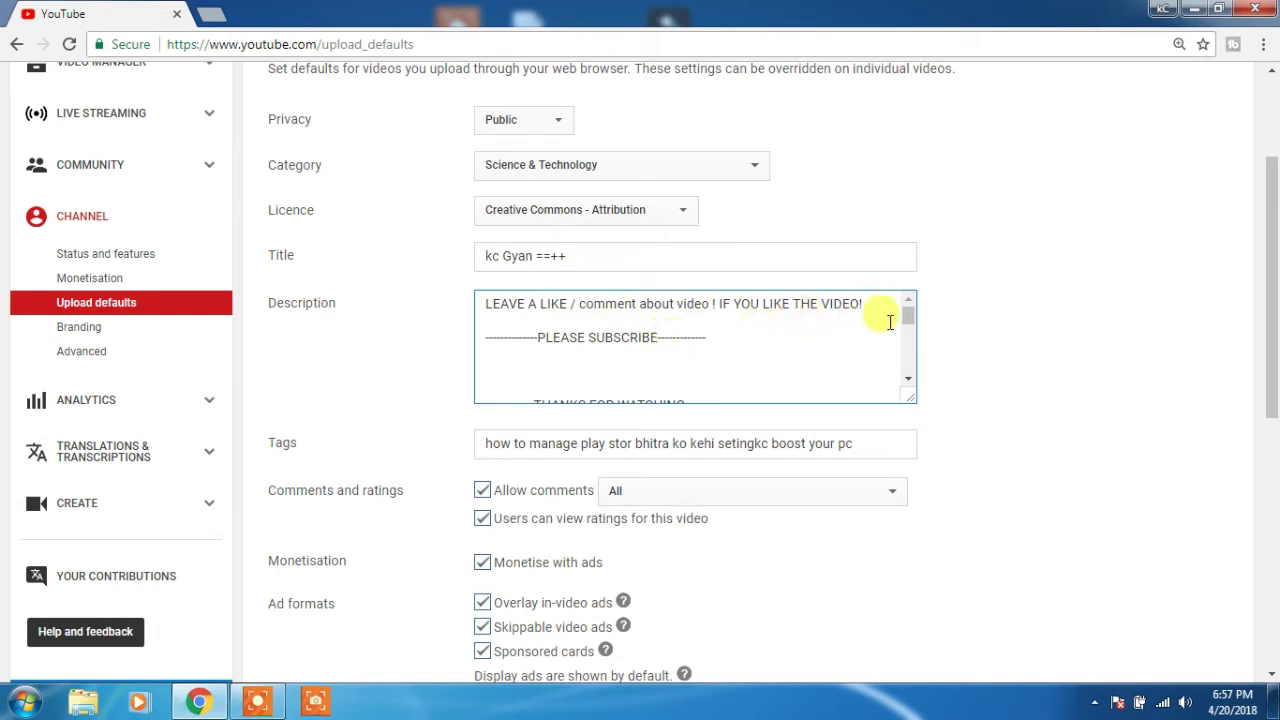
pyautogui.moveTo(908, 320)
pyautogui.mouseDown()
pyautogui.moveTo(909, 340)
pyautogui.moveTo(909, 311)
pyautogui.mouseUp()
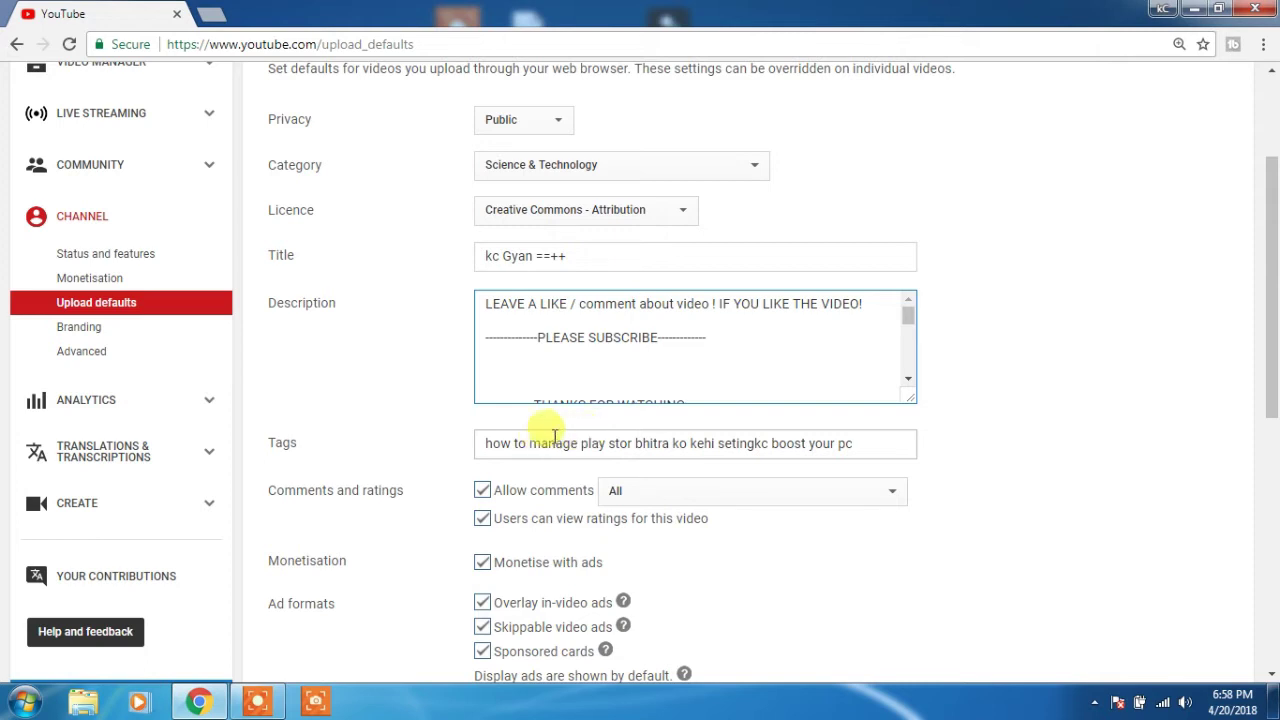
pyautogui.scroll(-1, 589, 380)
pyautogui.scroll(-5, 589, 380)
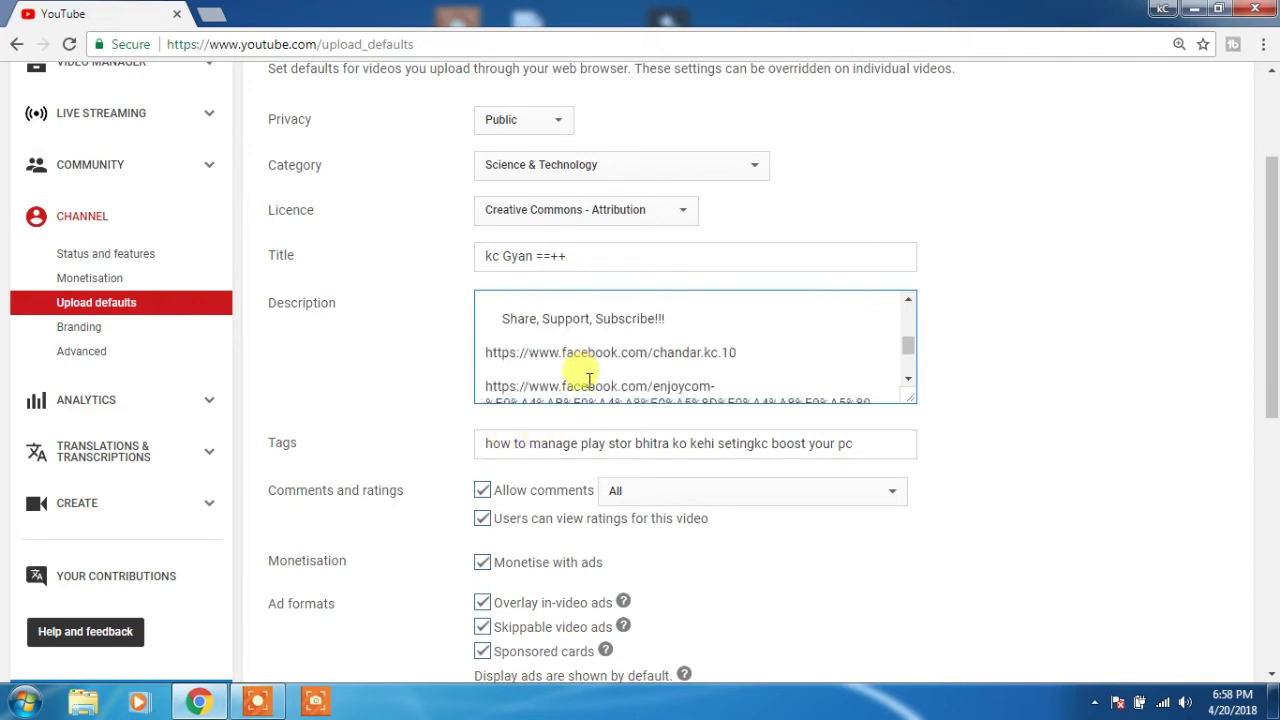
pyautogui.scroll(-2, 589, 374)
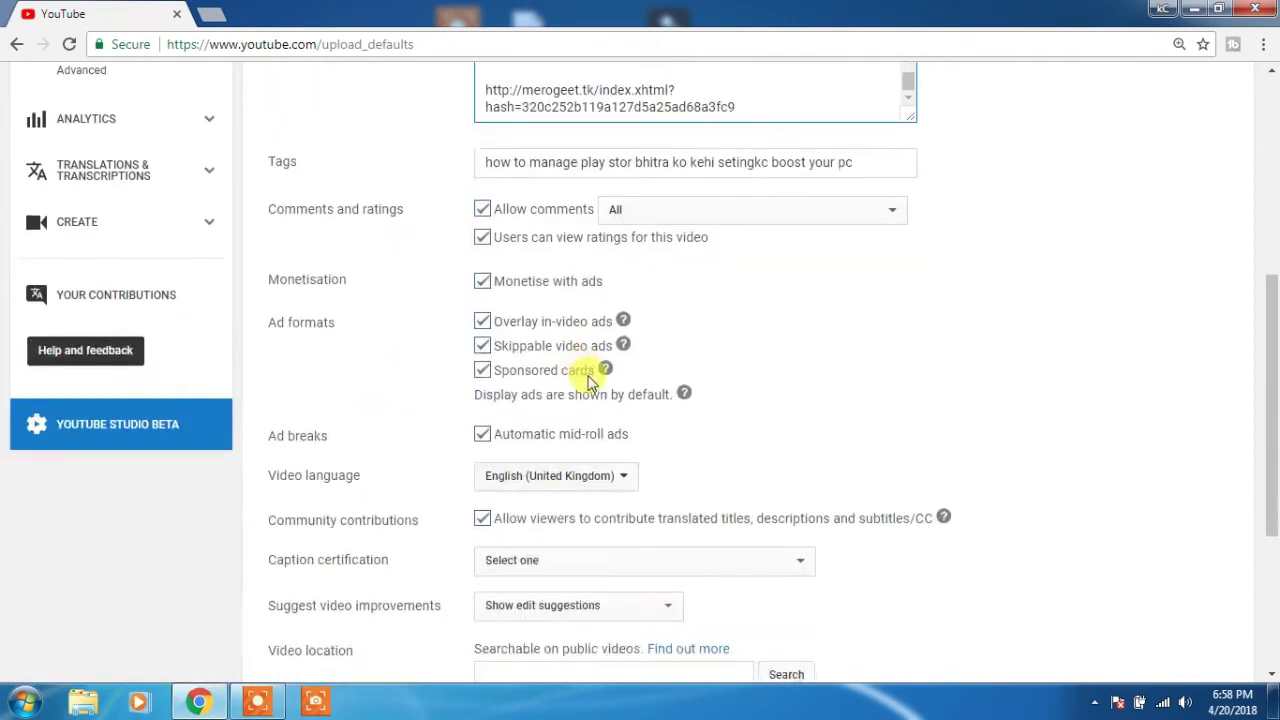
pyautogui.scroll(1, 585, 375)
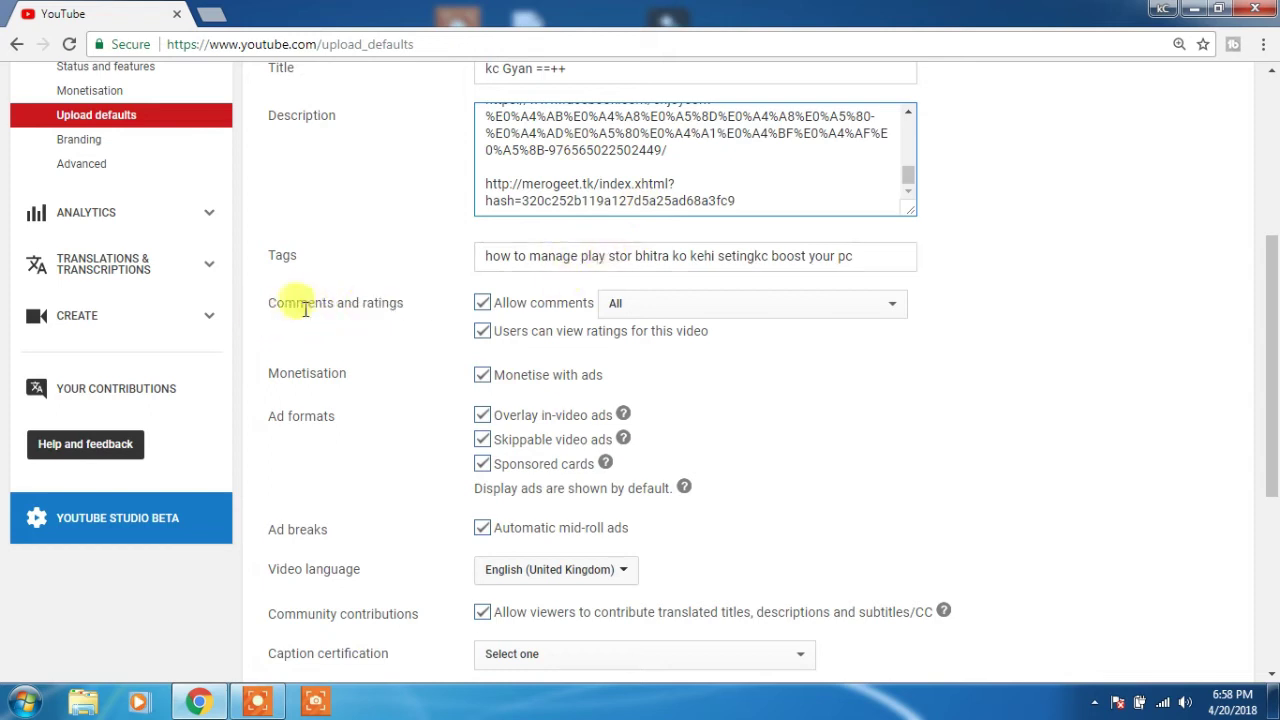
pyautogui.scroll(-4, 631, 331)
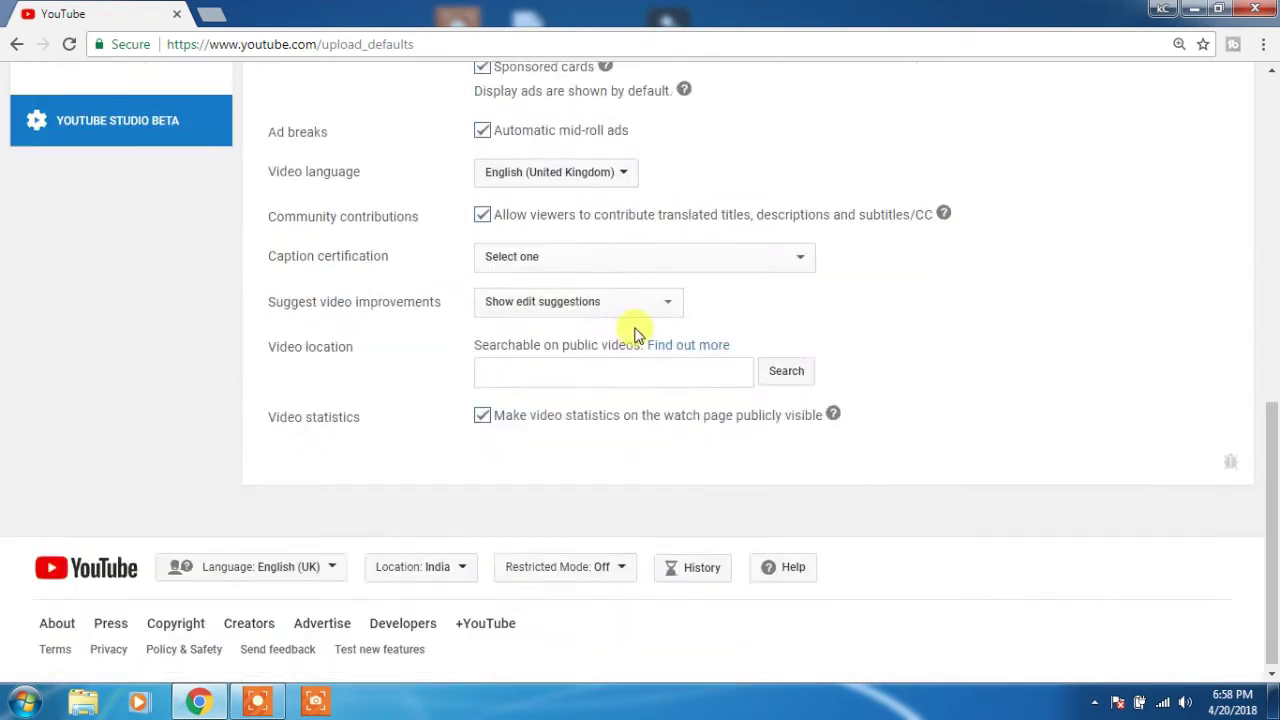
pyautogui.scroll(8, 610, 330)
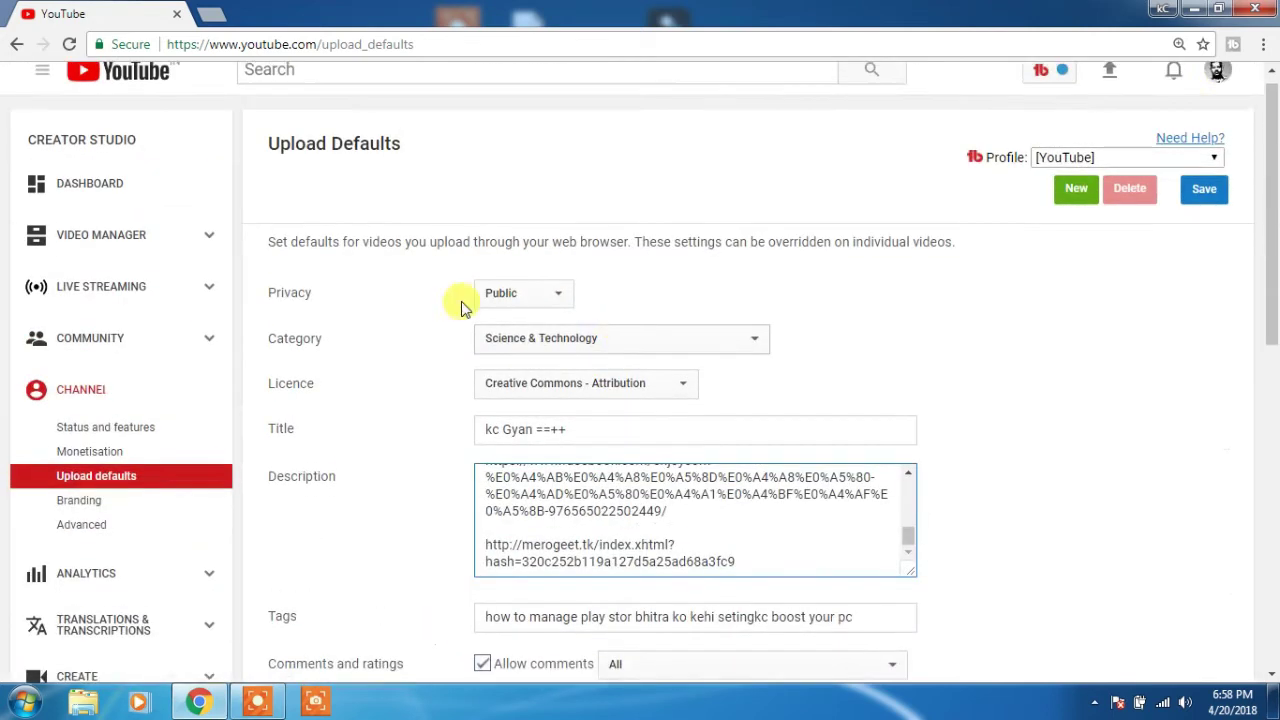
pyautogui.click(1196, 208)
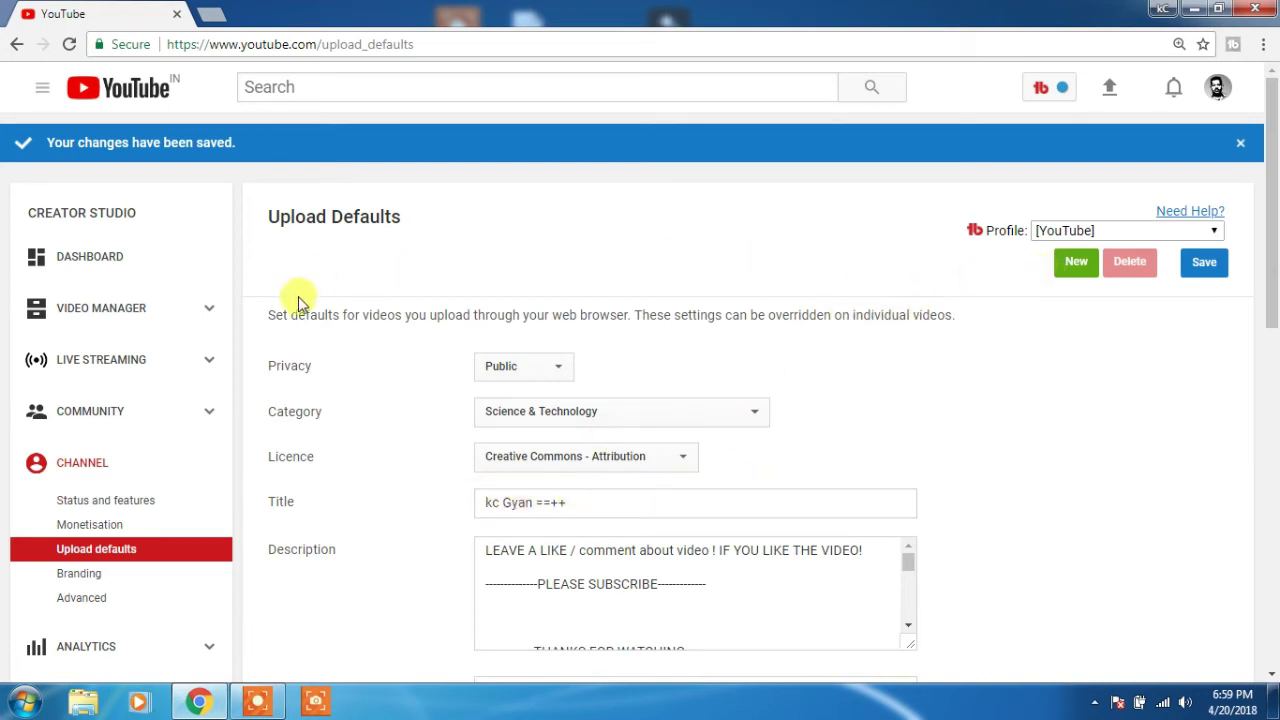
pyautogui.scroll(-1, 688, 410)
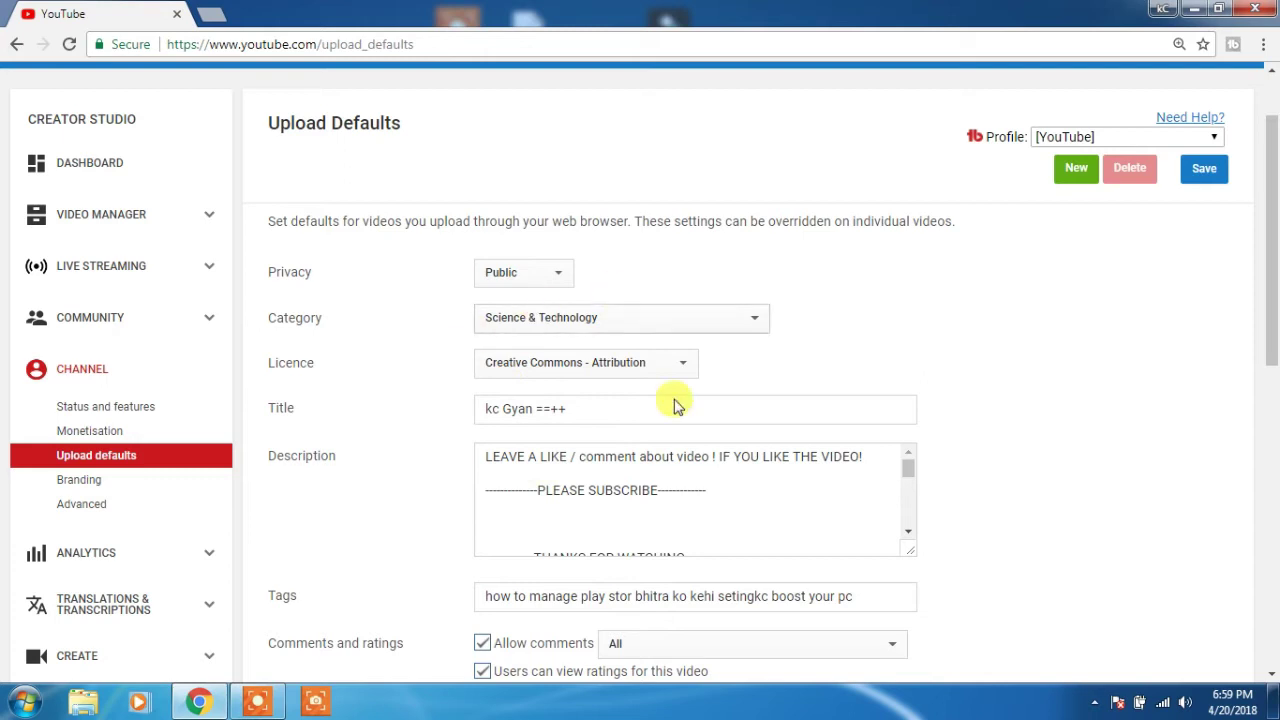
pyautogui.scroll(-1, 618, 497)
pyautogui.scroll(-2, 618, 497)
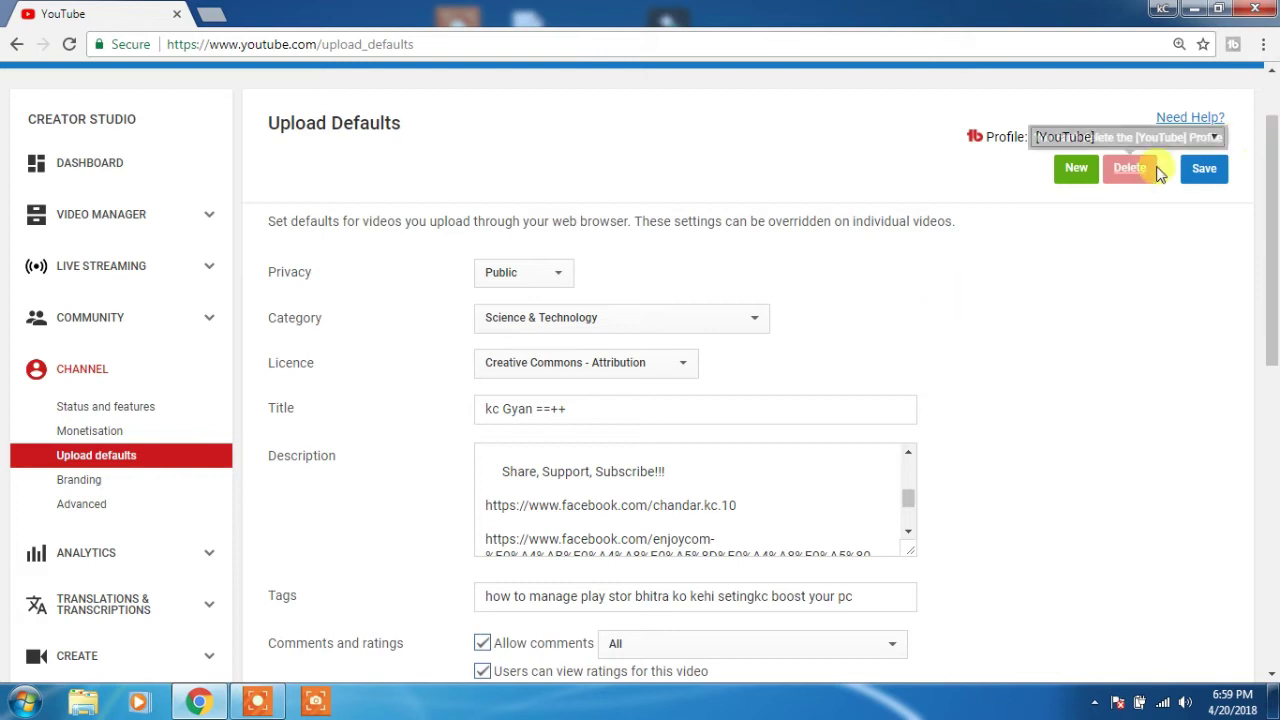
pyautogui.scroll(-2, 700, 430)
pyautogui.click(258, 703)
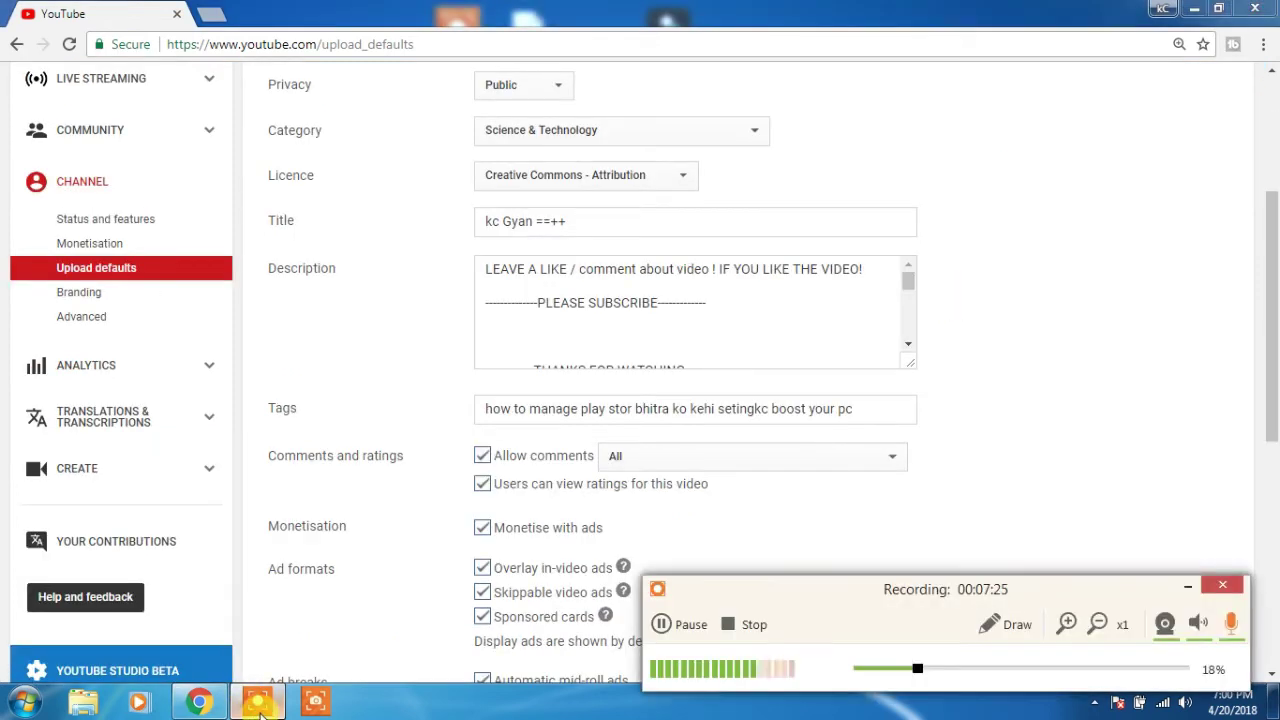
pyautogui.click(1188, 592)
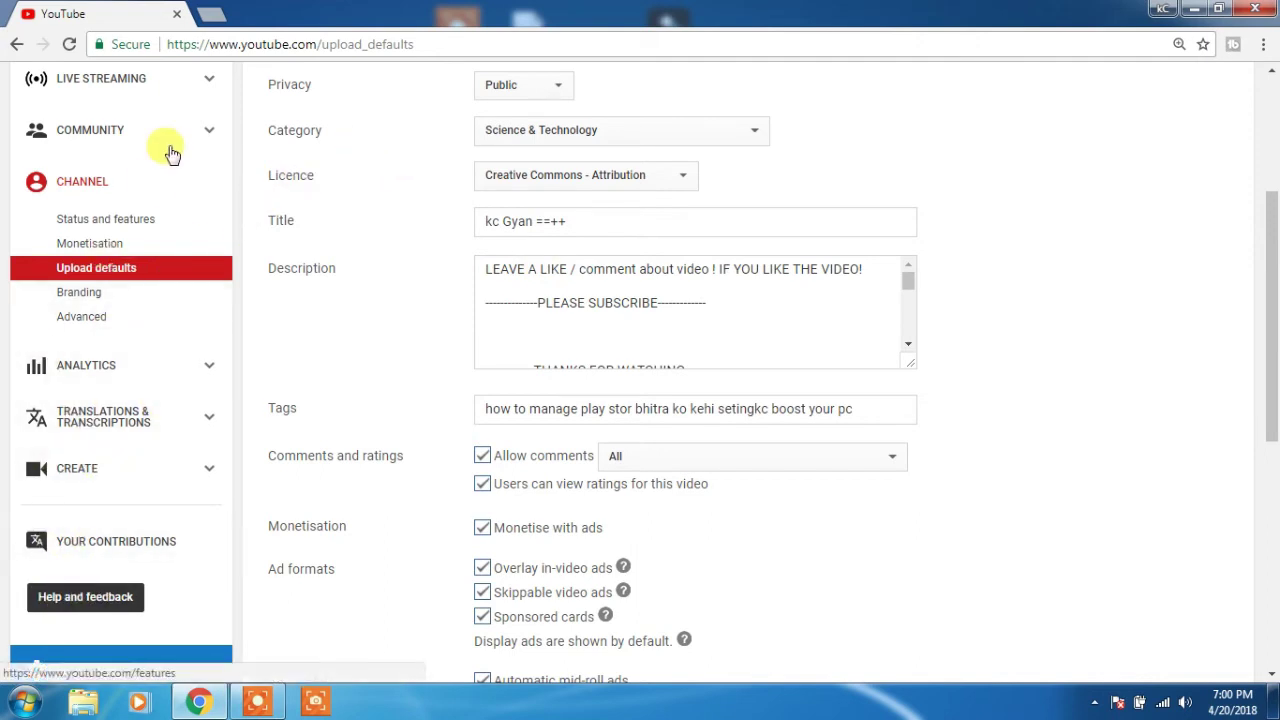
# Open Help and feedback and search the help articles for "video format"
pyautogui.scroll(3, 183, 165)
pyautogui.scroll(-6, 190, 166)
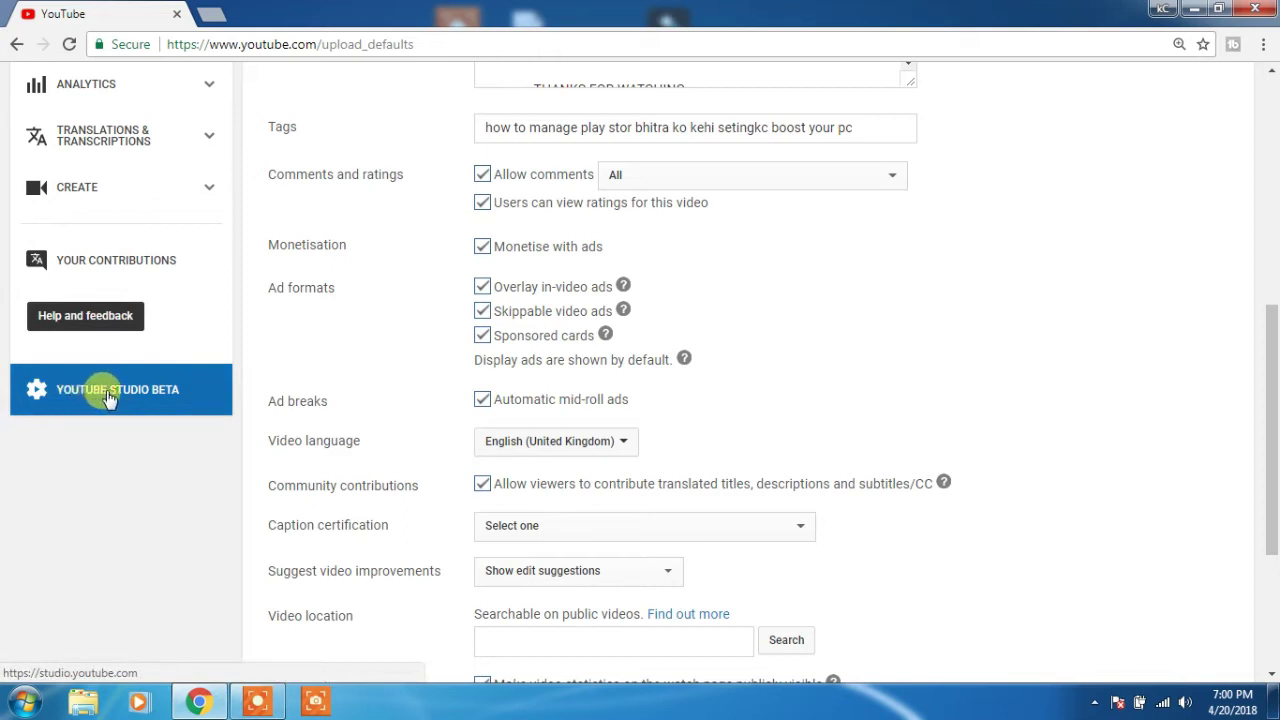
pyautogui.click(103, 316)
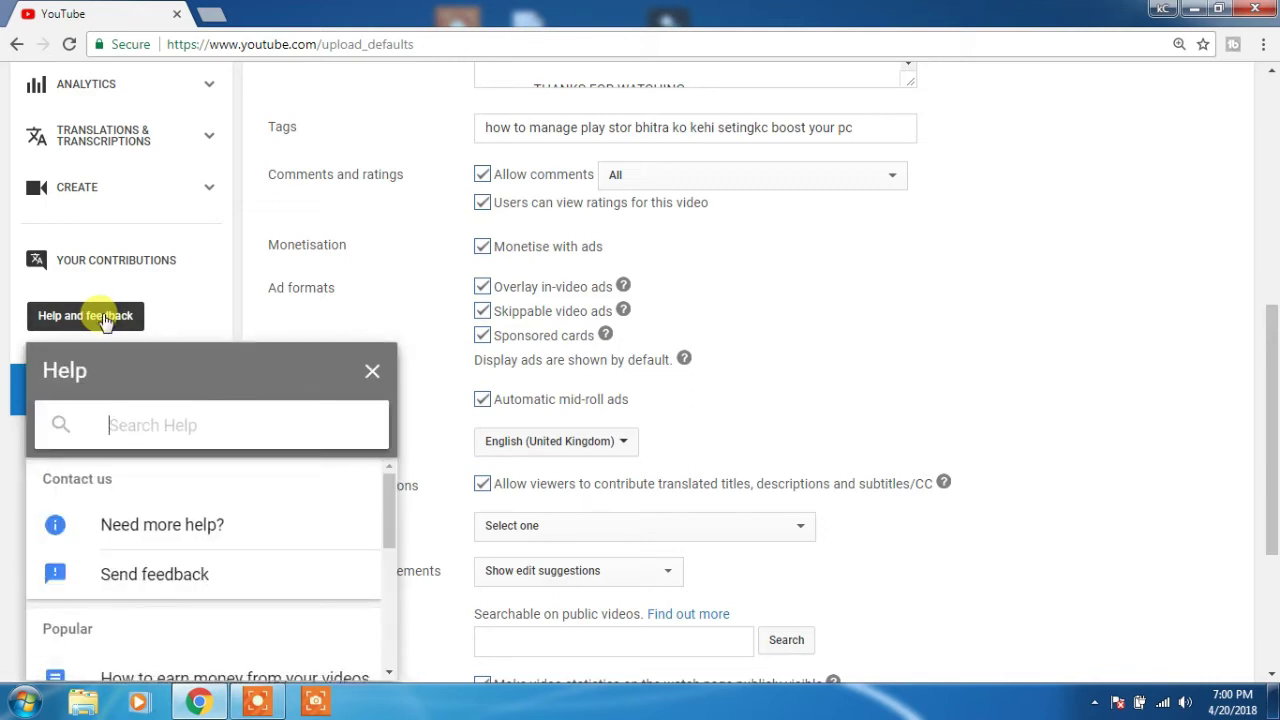
pyautogui.write('video')
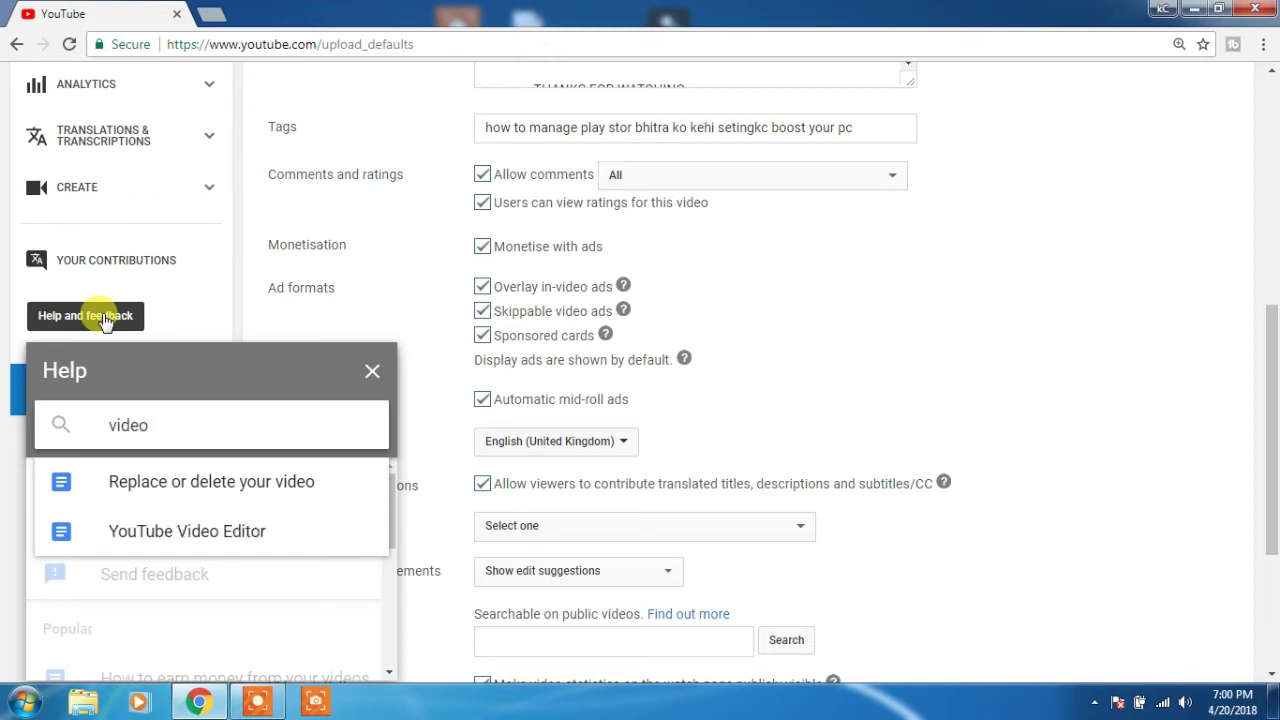
pyautogui.write(' ro')
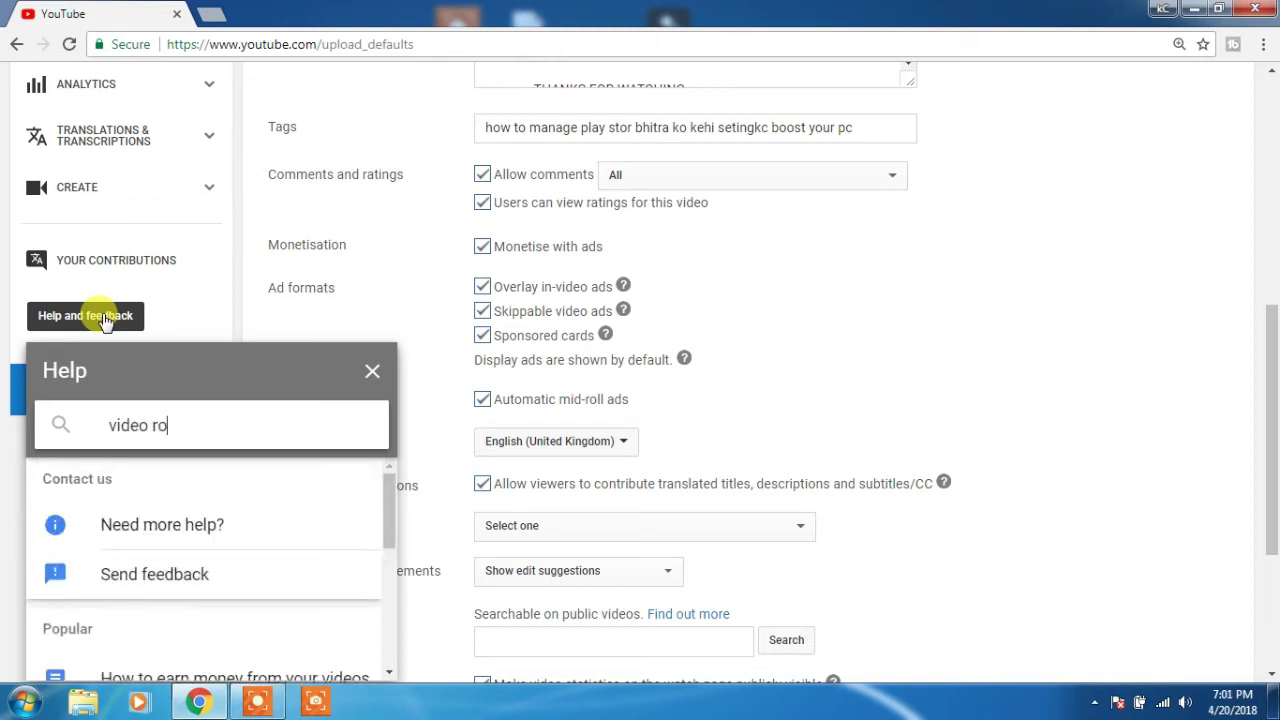
pyautogui.press('BackSpace')
pyautogui.press('BackSpace')
pyautogui.write('format')
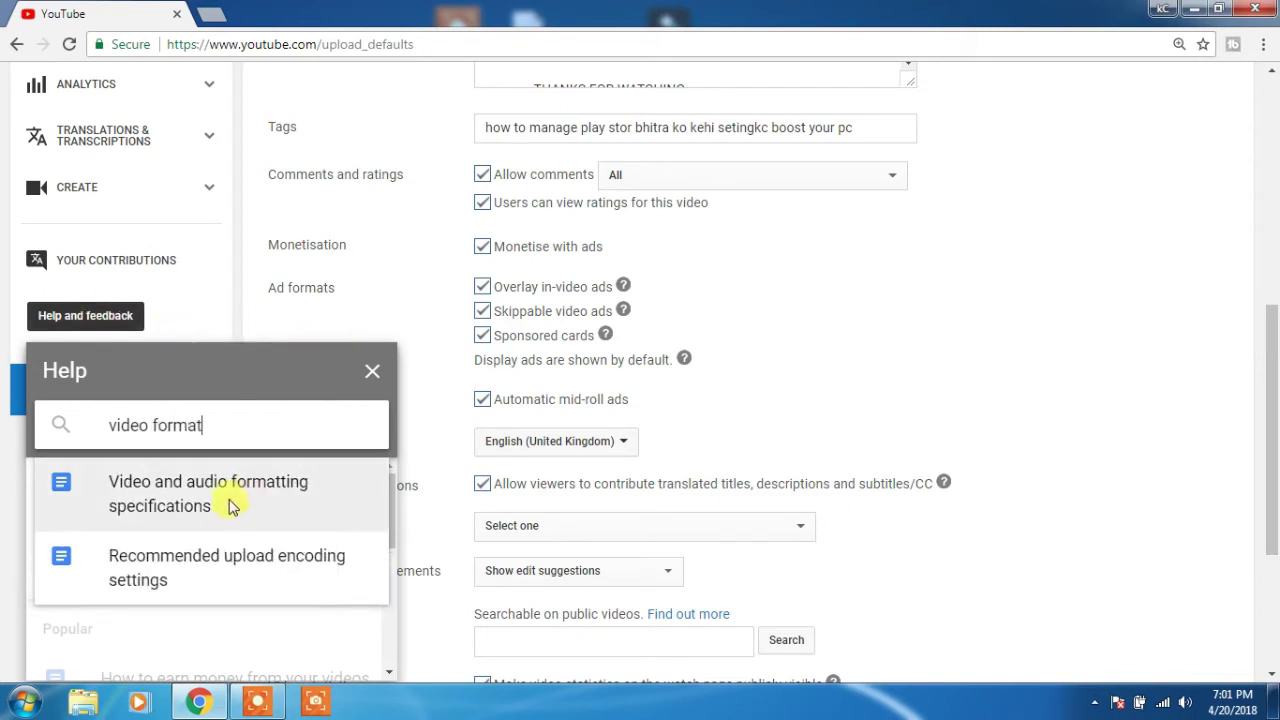
pyautogui.scroll(-2, 240, 486)
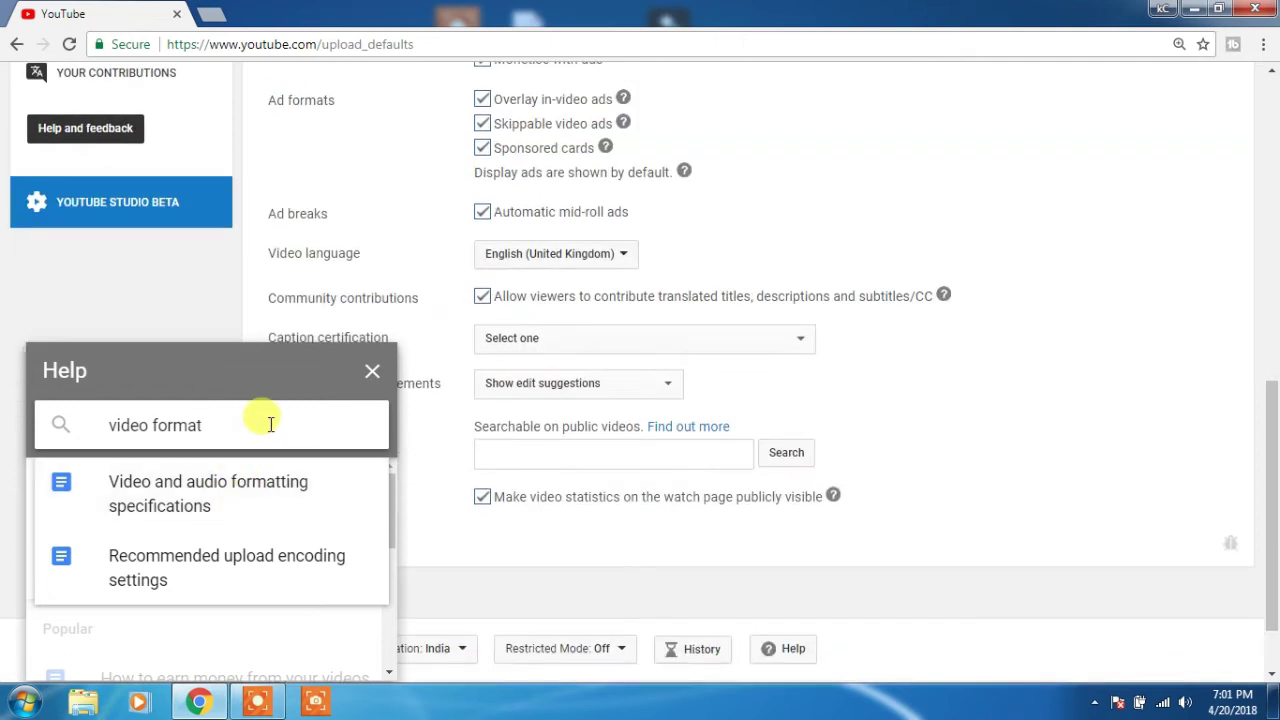
pyautogui.press('Return')
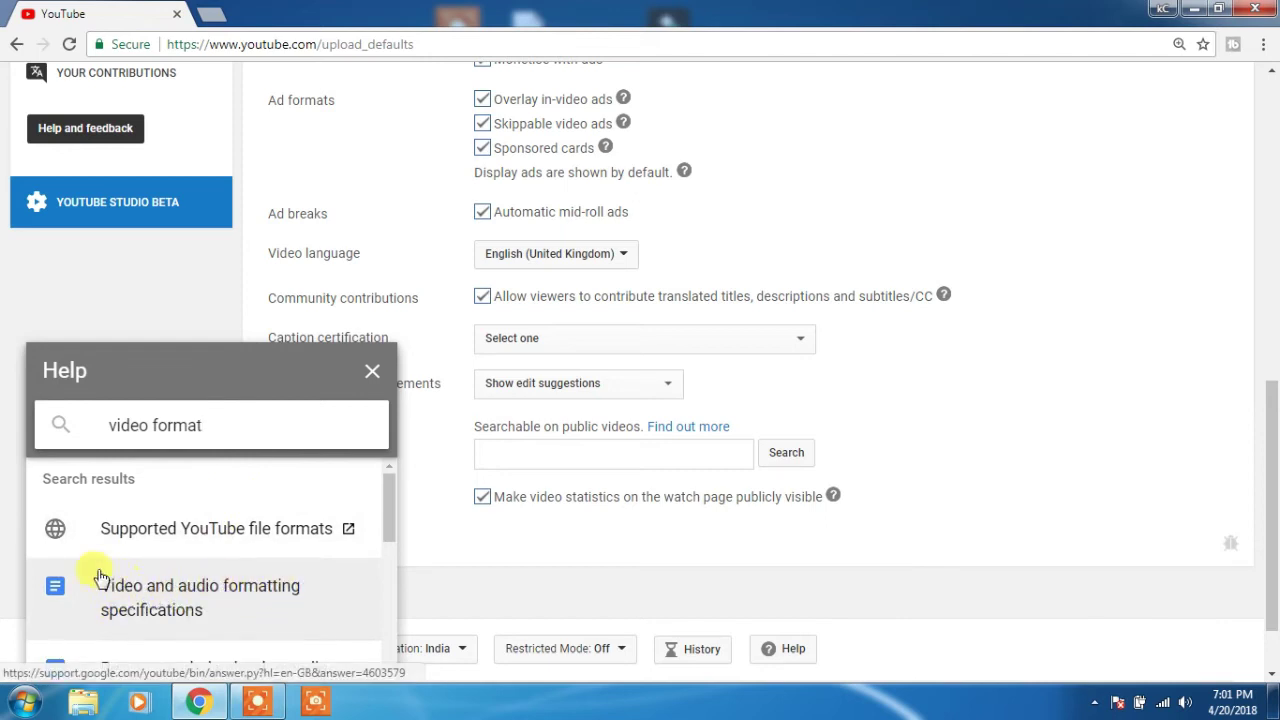
# Browse the video format help results, then read the "Recommended upload encoding settings" article and reposition the Help window
pyautogui.scroll(-2, 255, 522)
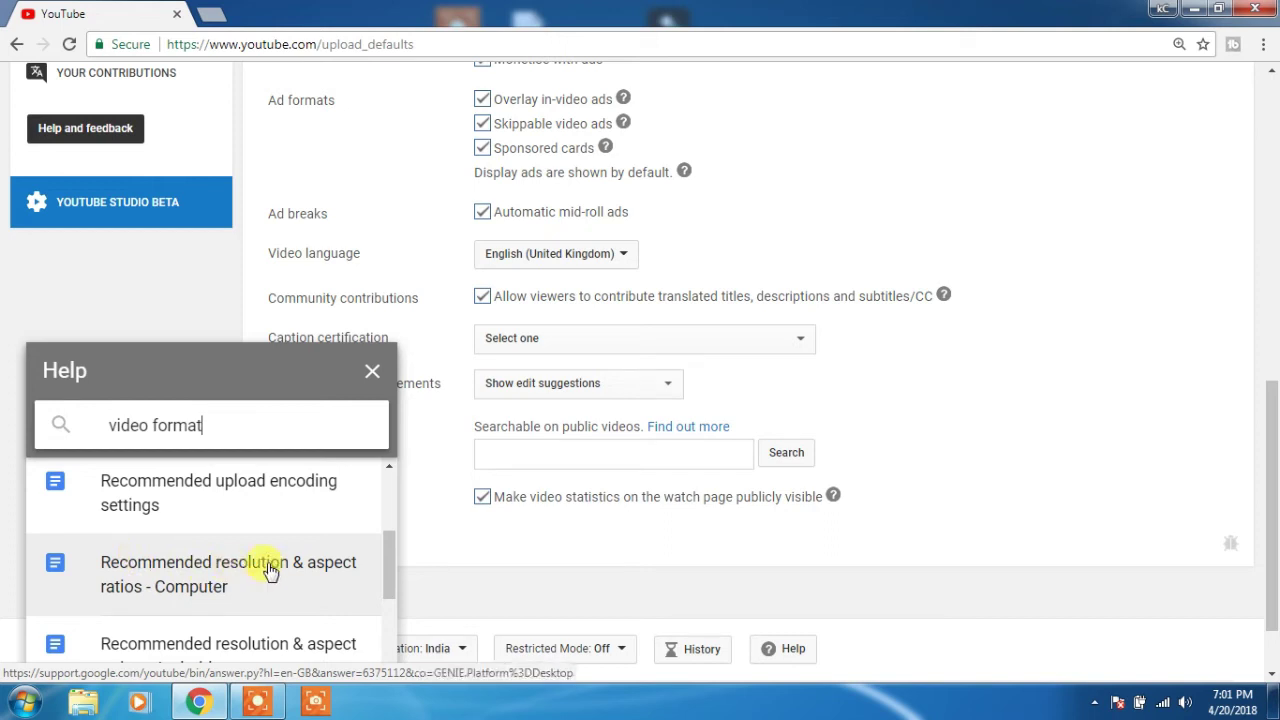
pyautogui.scroll(-3, 334, 563)
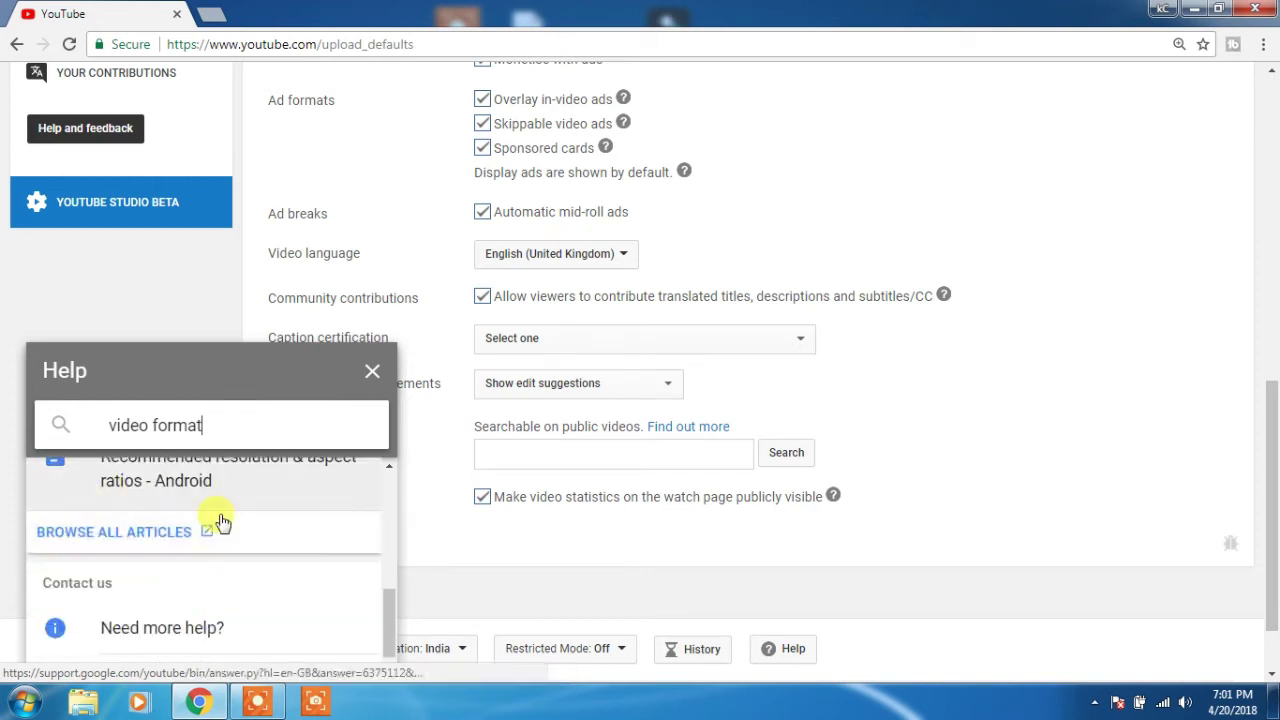
pyautogui.scroll(1, 220, 520)
pyautogui.scroll(1, 222, 523)
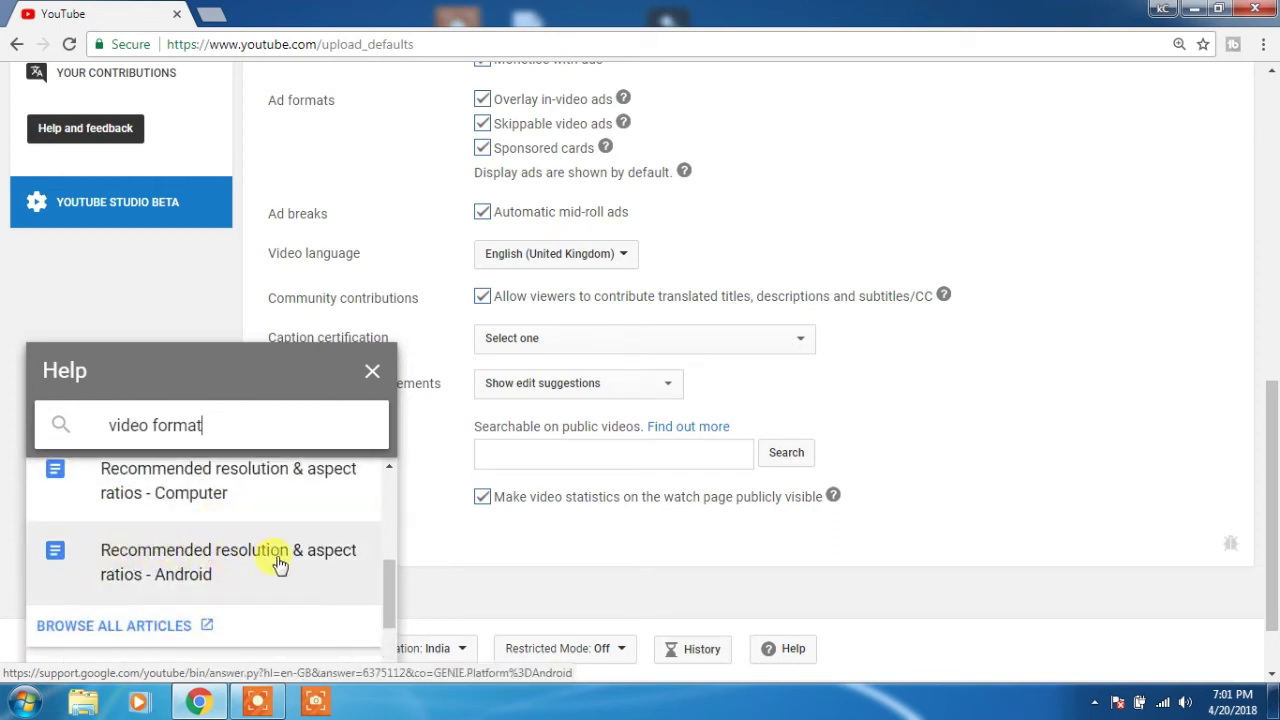
pyautogui.scroll(-2, 245, 525)
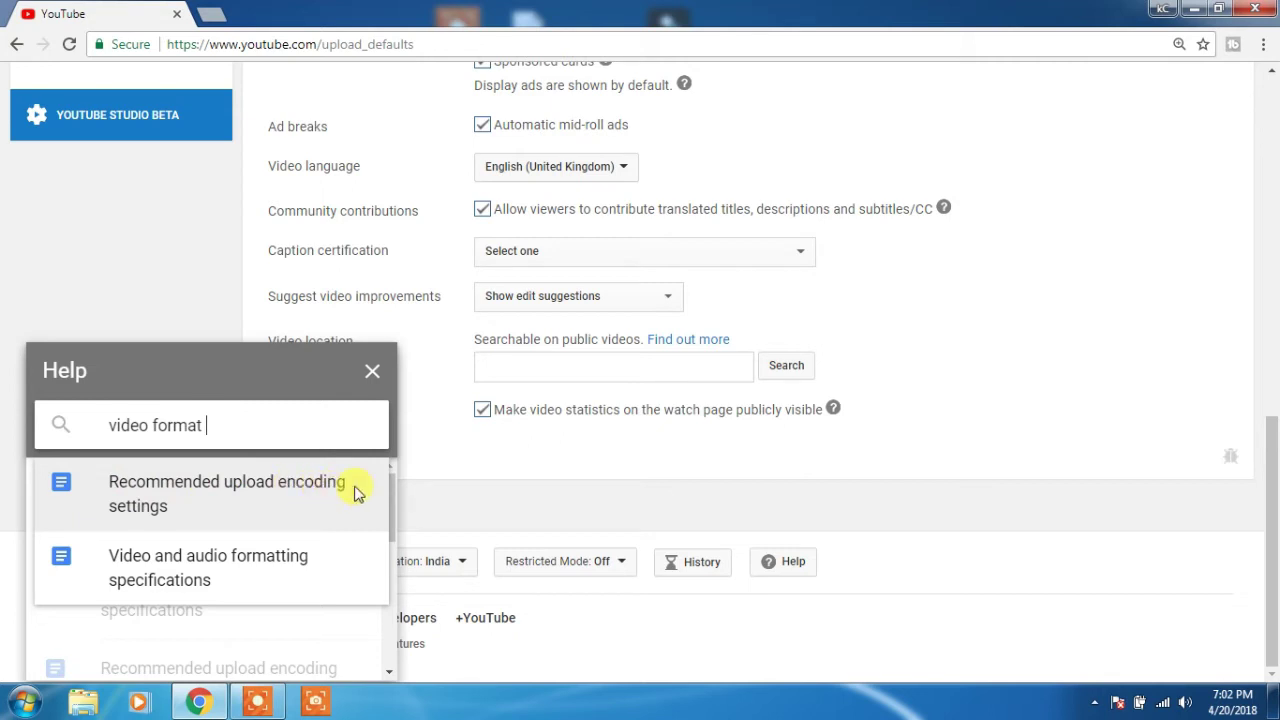
pyautogui.click(220, 483)
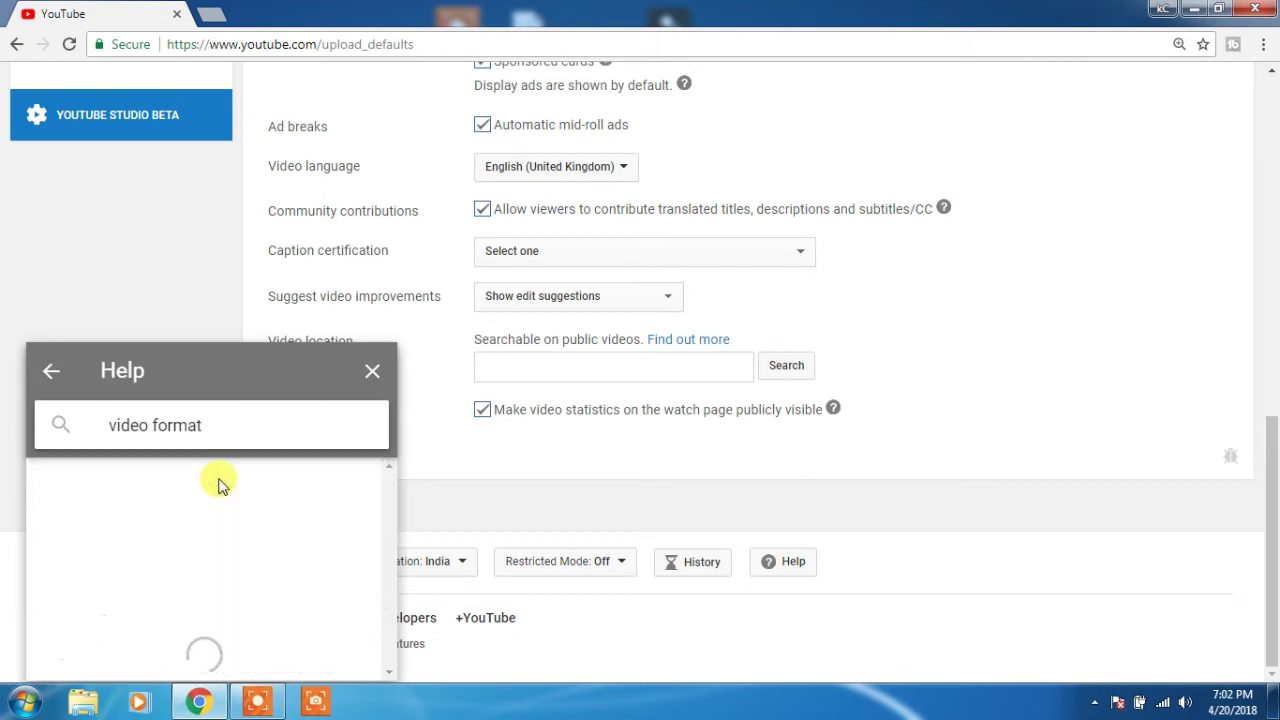
pyautogui.scroll(-5, 243, 470)
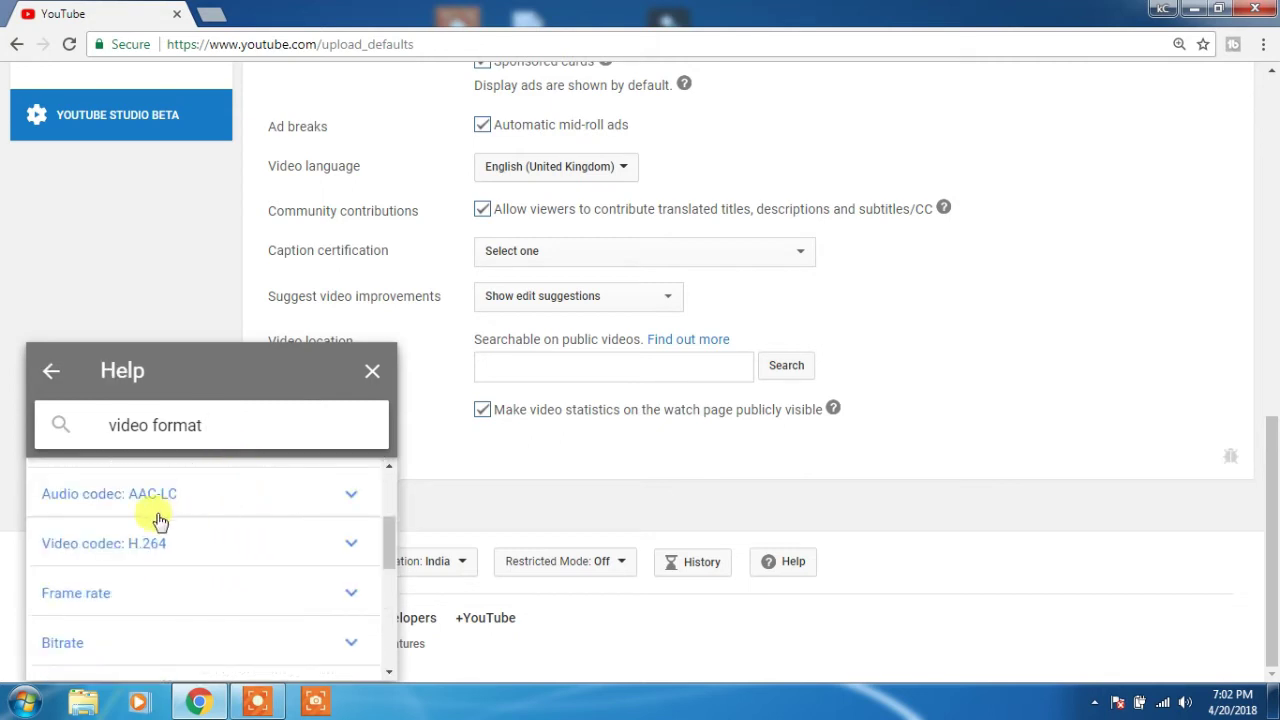
pyautogui.scroll(5, 257, 489)
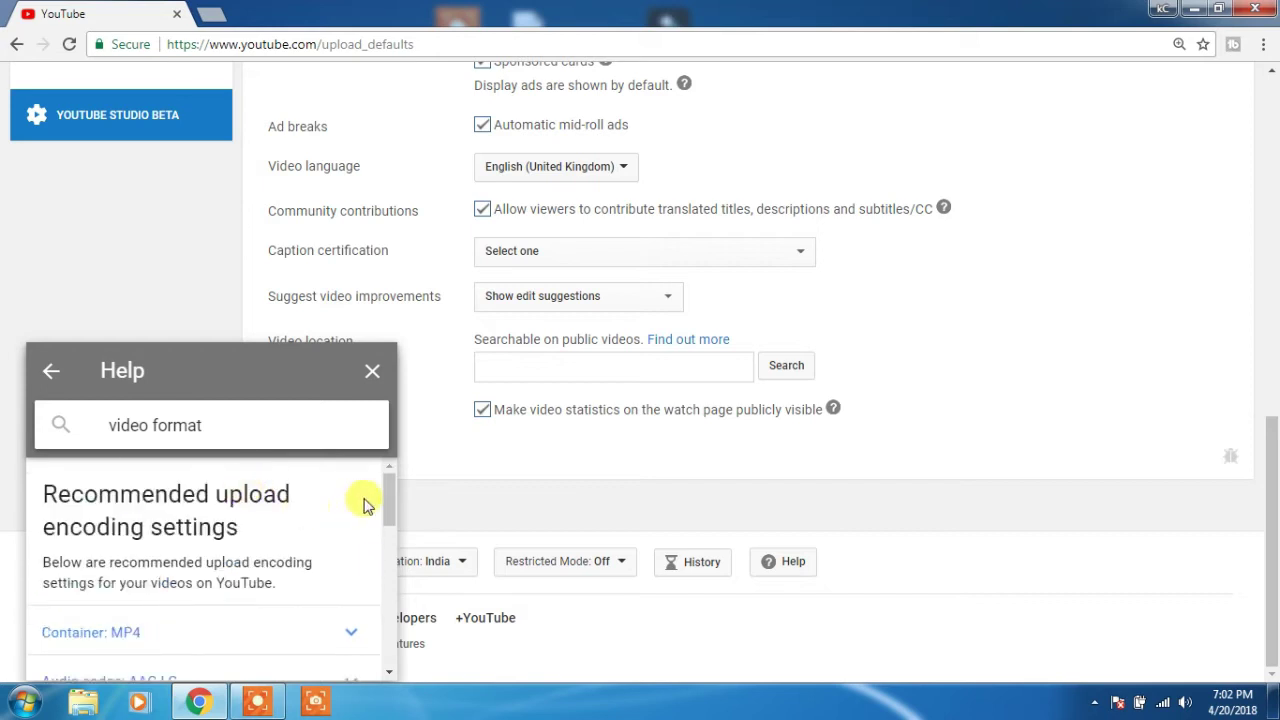
pyautogui.moveTo(366, 374); pyautogui.dragTo(440, 190)
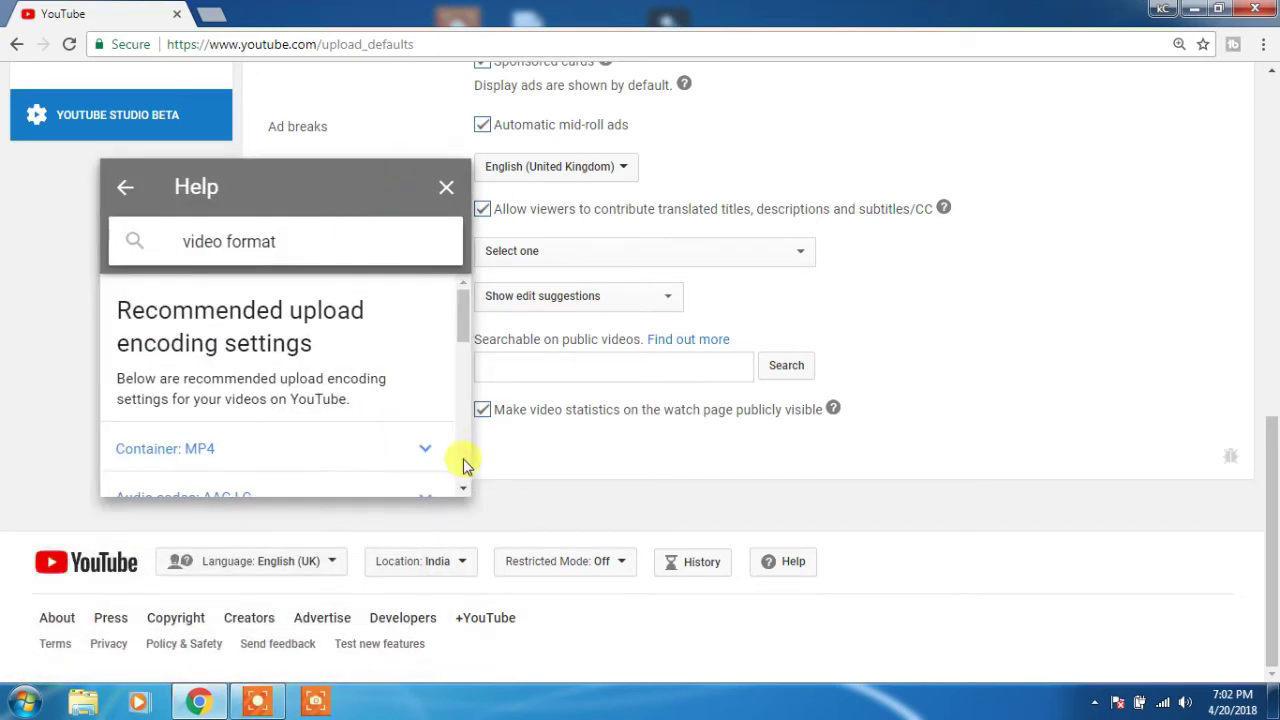
# Review the container, codec and frame rate sections of the "Recommended upload encoding settings" article and expand the Bitrate section
pyautogui.scroll(-2, 378, 335)
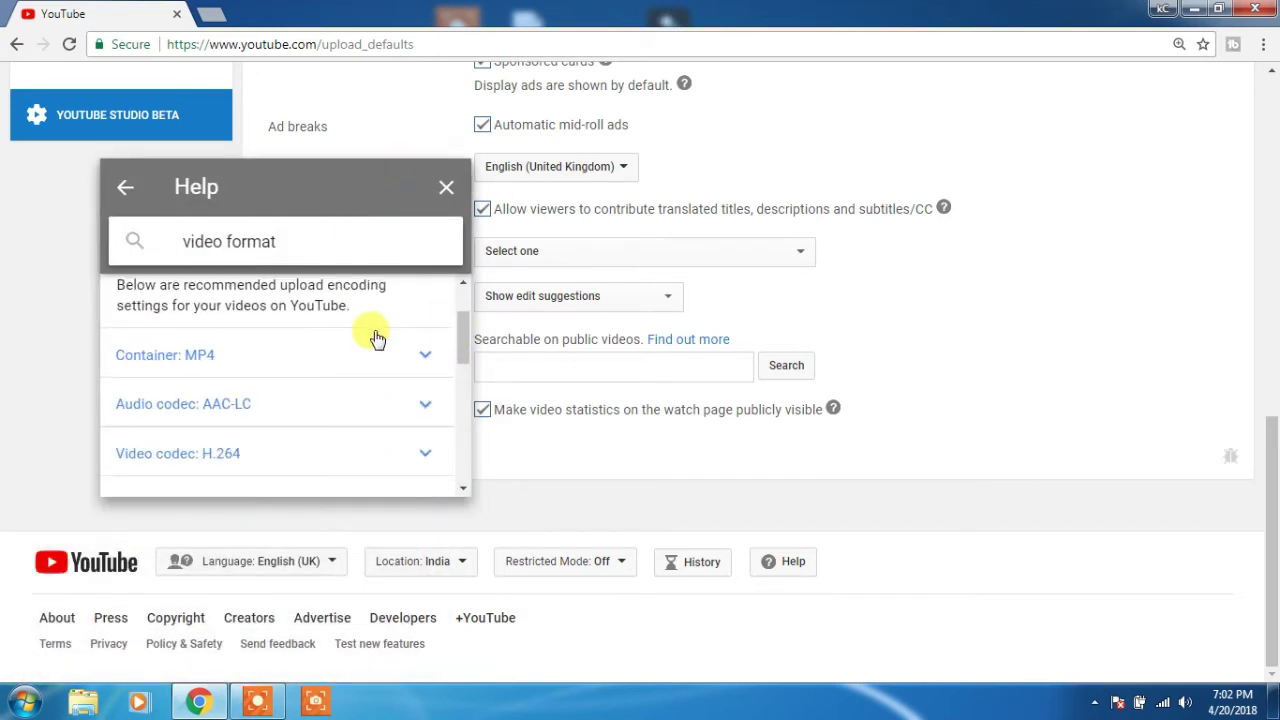
pyautogui.scroll(-2, 336, 360)
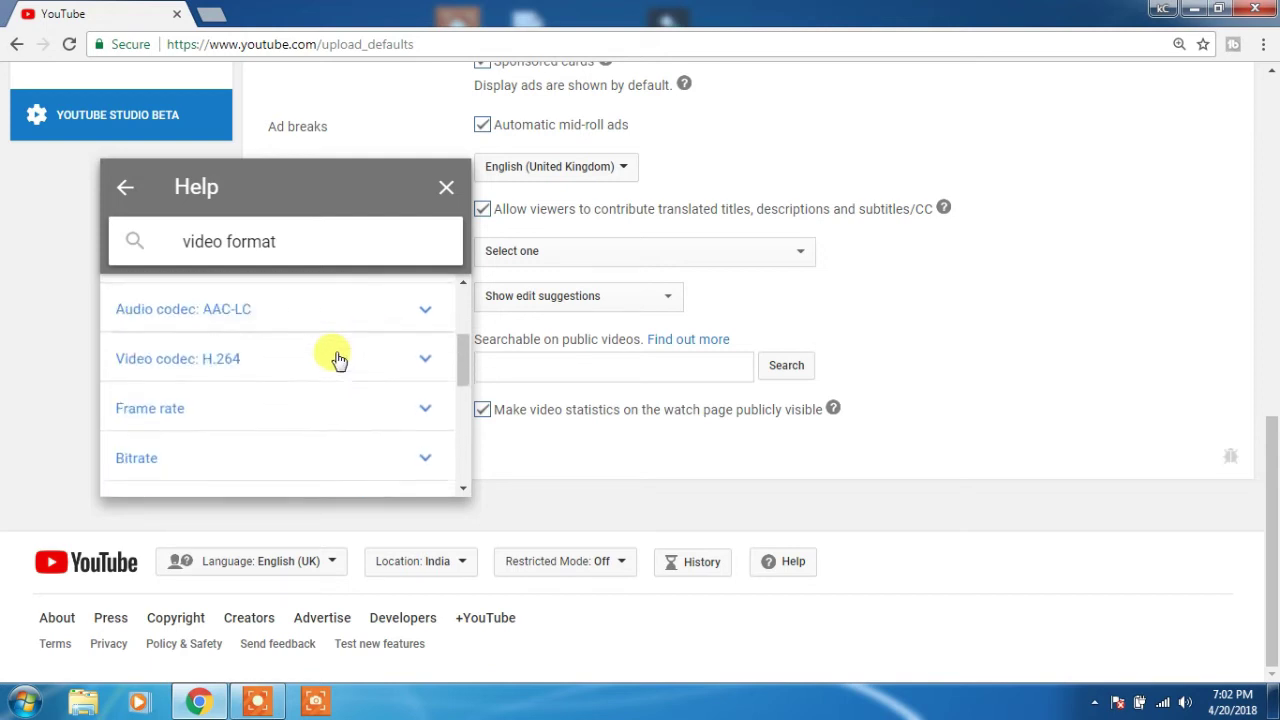
pyautogui.scroll(2, 336, 360)
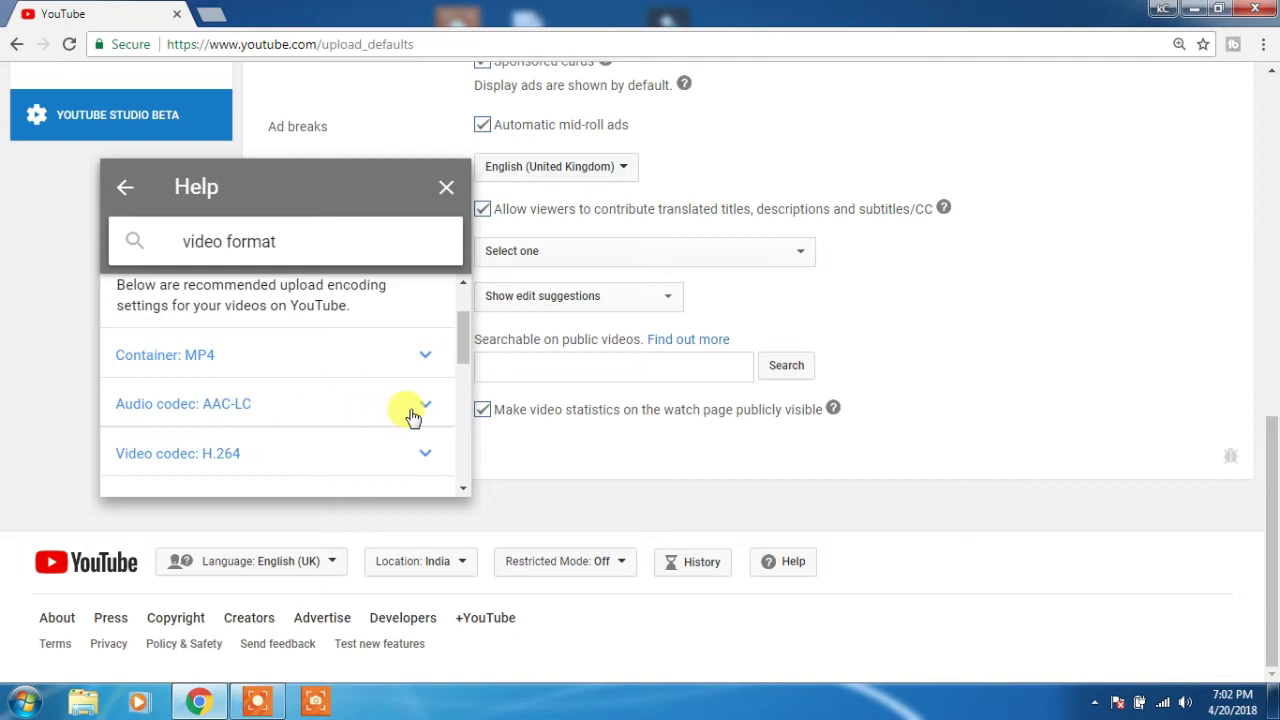
pyautogui.scroll(-2, 316, 423)
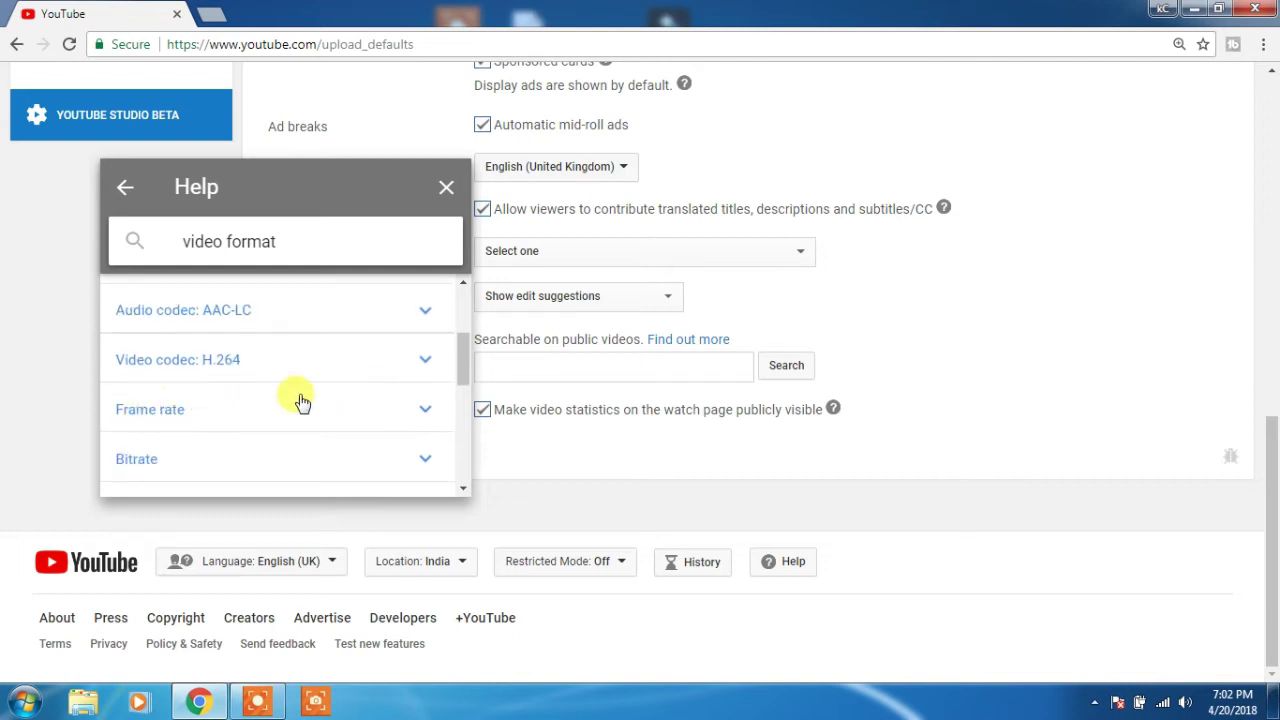
pyautogui.click(425, 412)
pyautogui.click(425, 414)
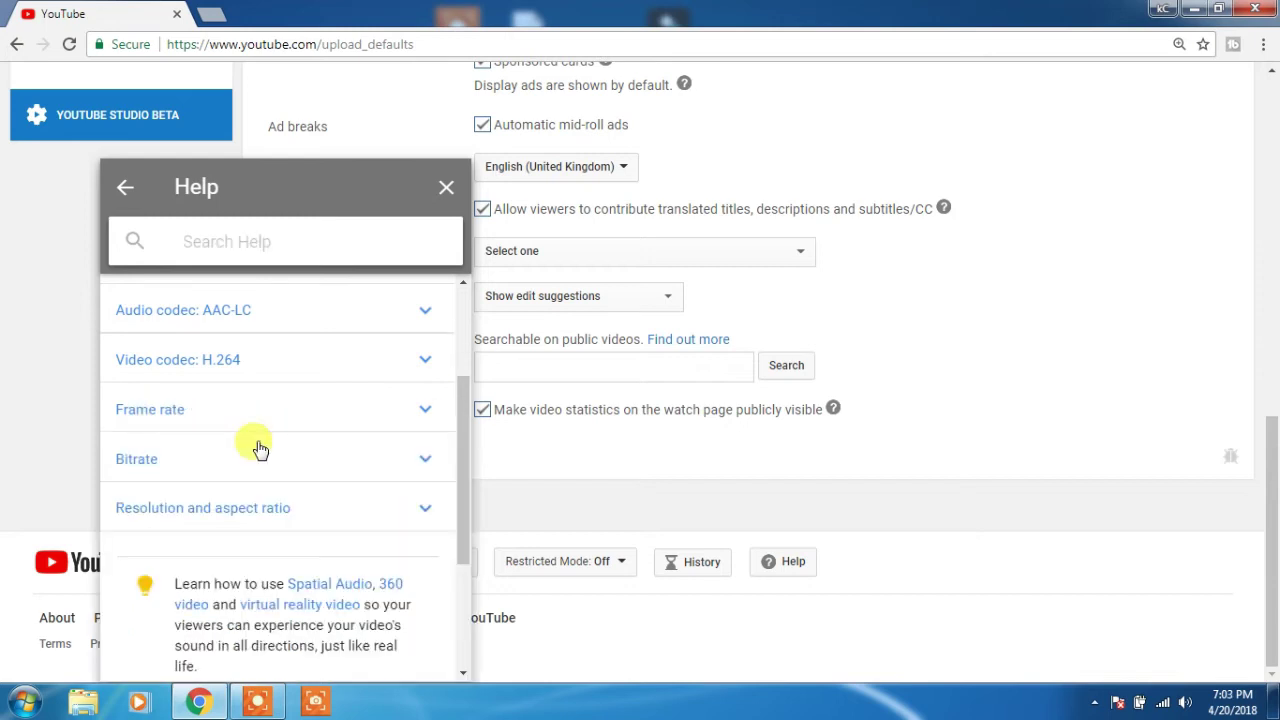
pyautogui.click(170, 468)
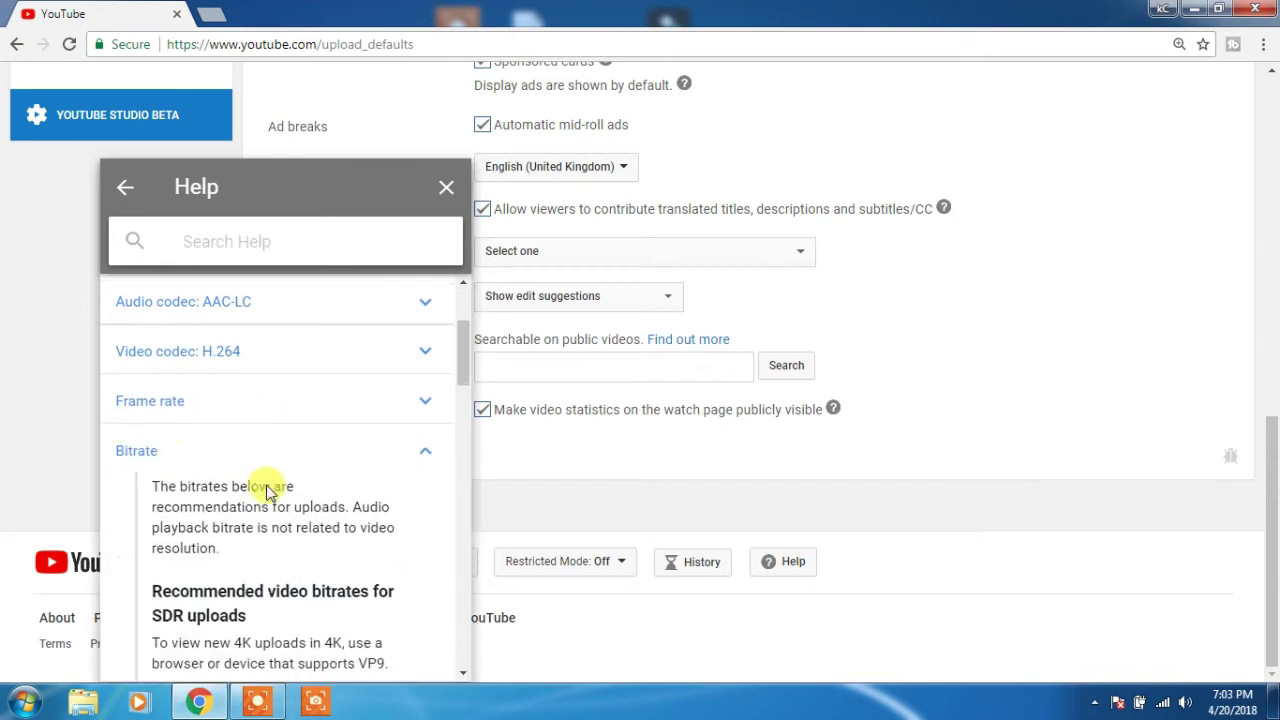
# Read the recommended video bitrates for SDR uploads, comparing standard and high frame rates for each resolution
pyautogui.scroll(-2, 260, 490)
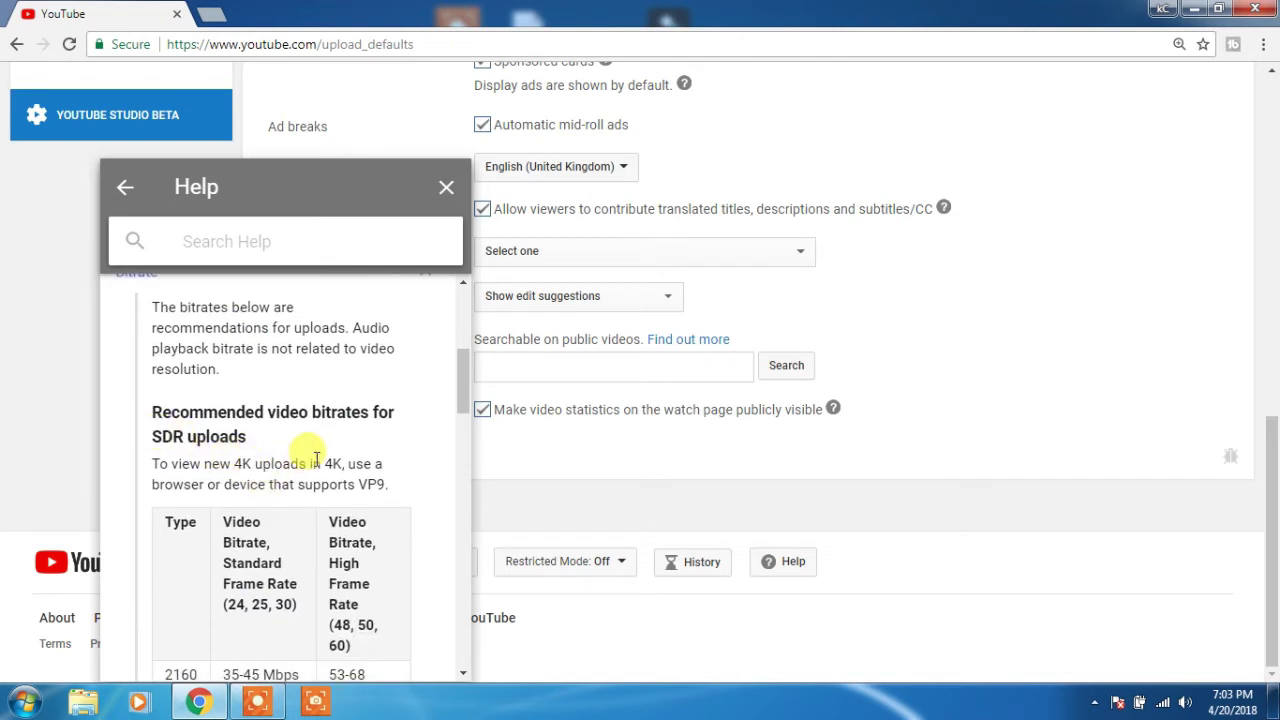
pyautogui.scroll(-1, 308, 462)
pyautogui.scroll(-2, 214, 484)
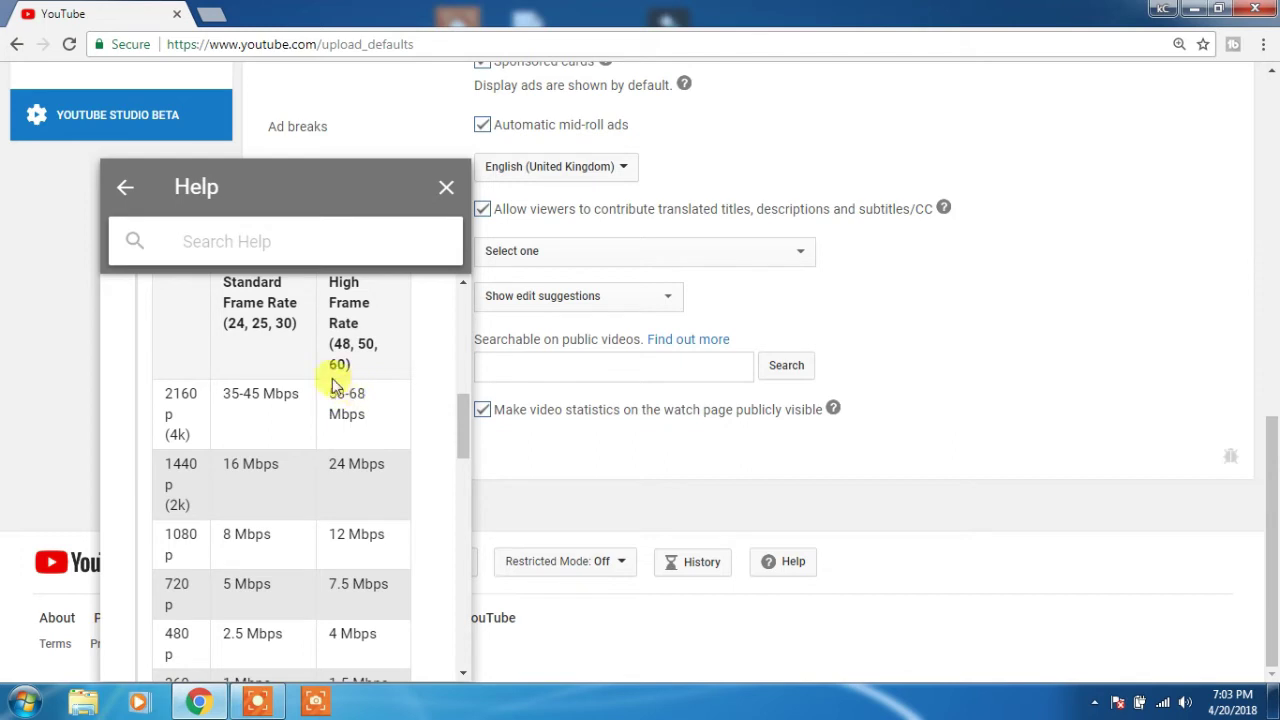
pyautogui.scroll(1, 344, 388)
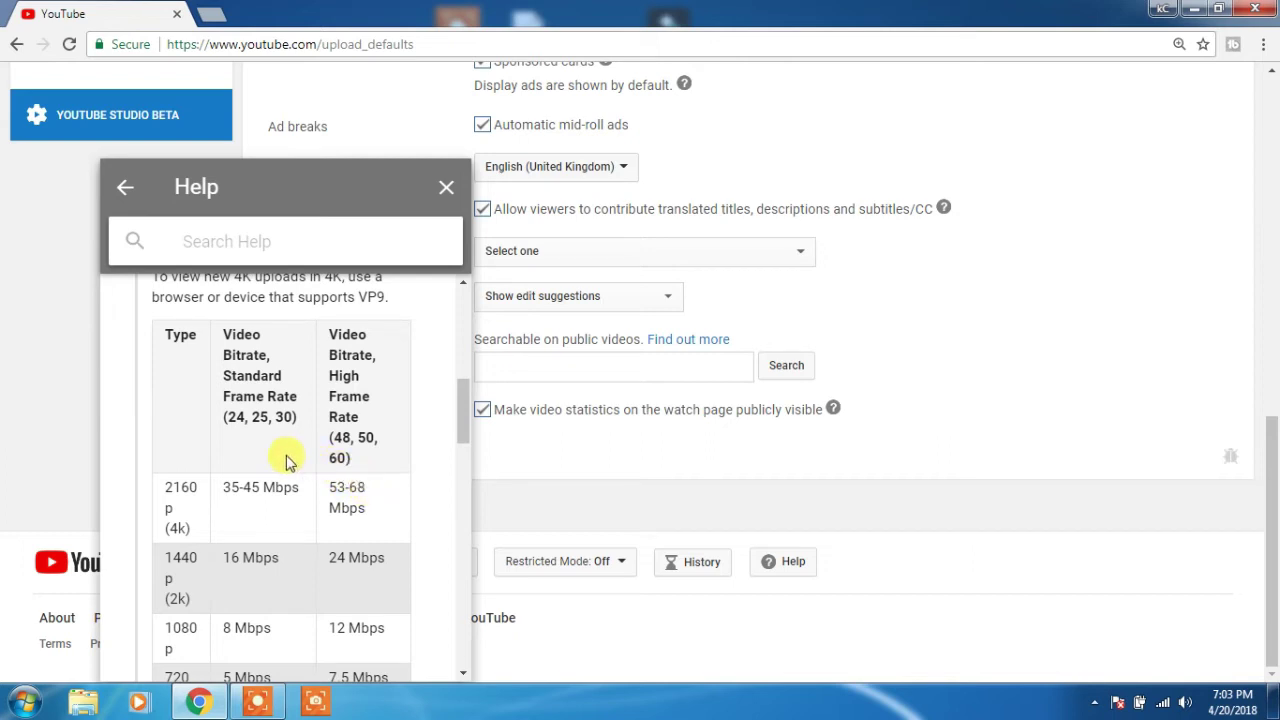
pyautogui.scroll(-1, 286, 458)
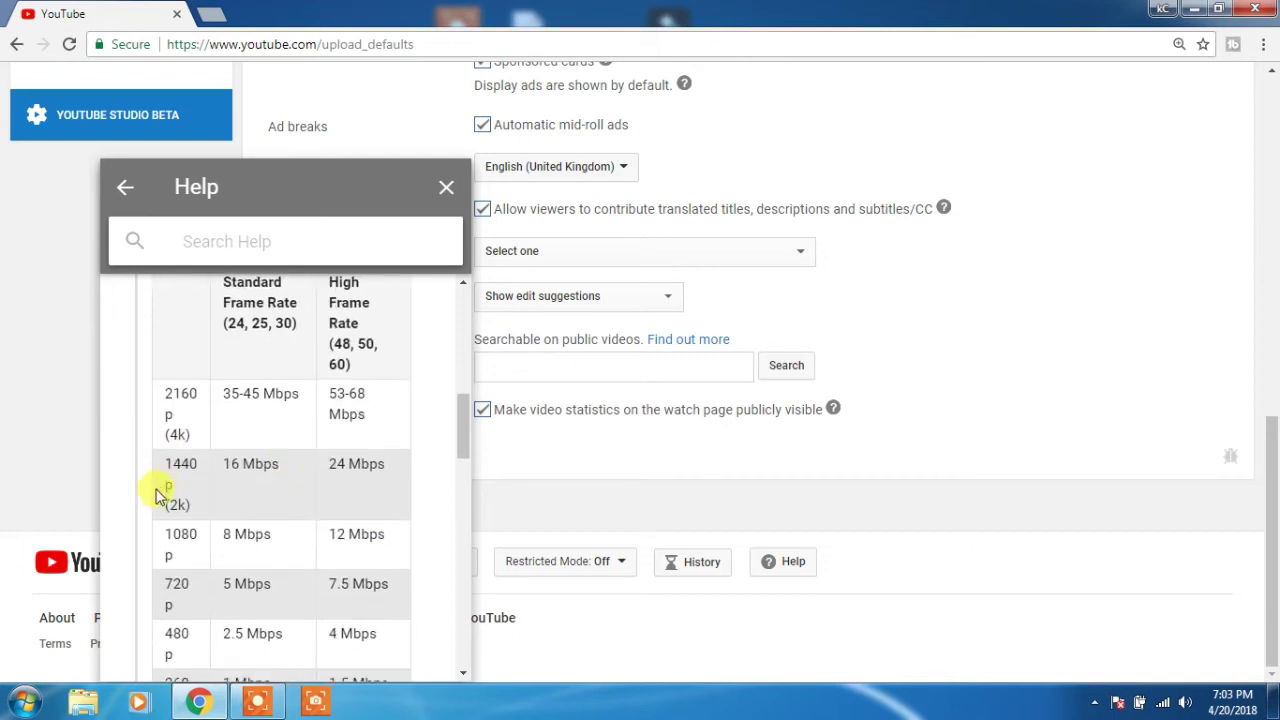
pyautogui.scroll(-2, 183, 490)
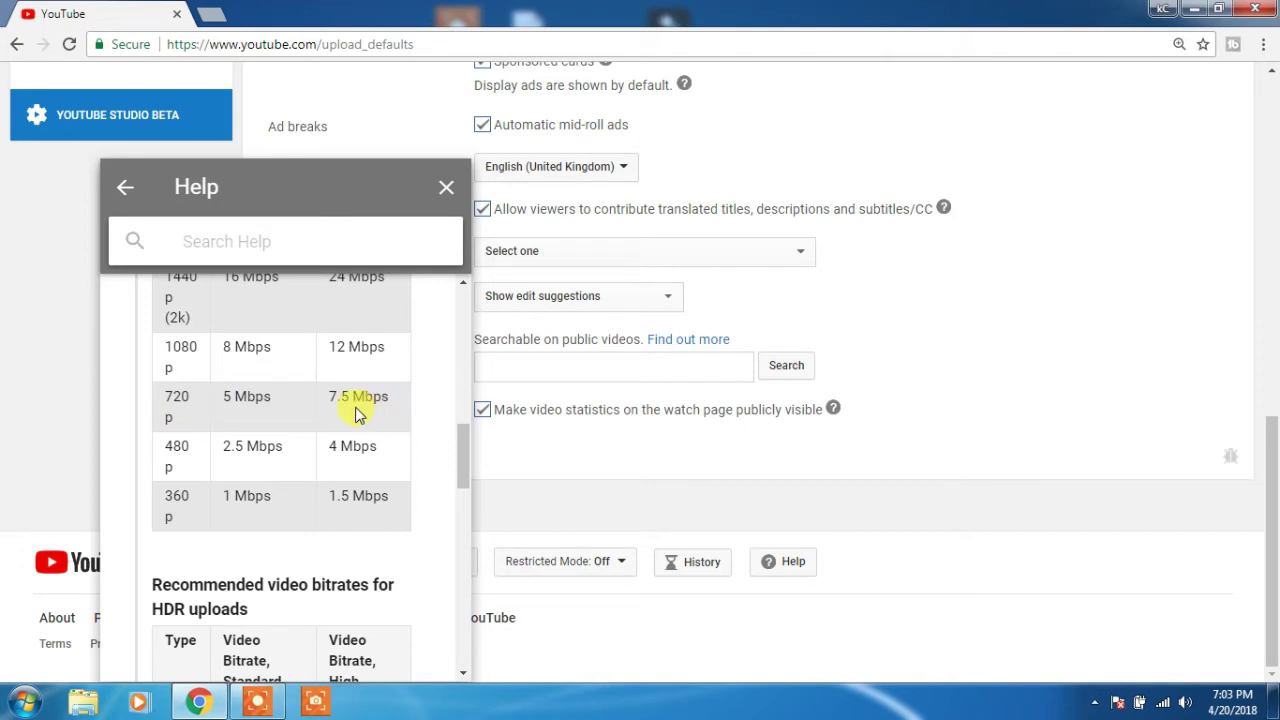
pyautogui.scroll(2, 352, 388)
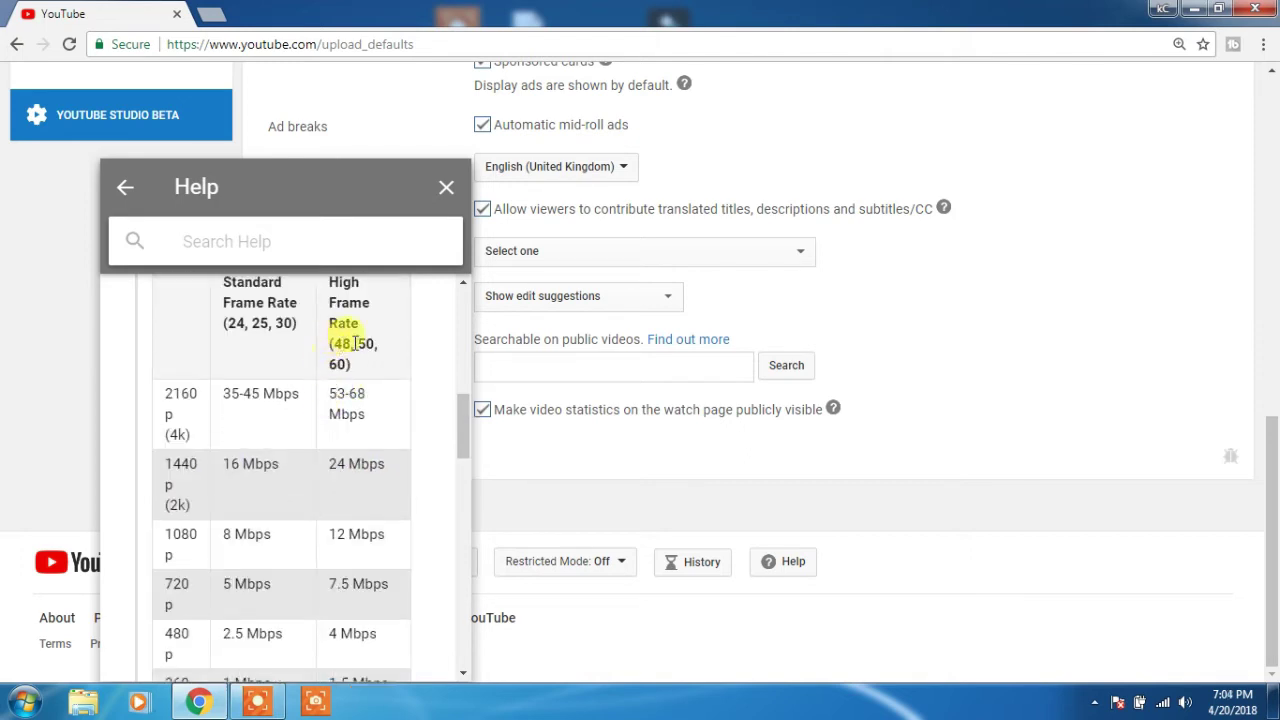
pyautogui.scroll(-2, 350, 465)
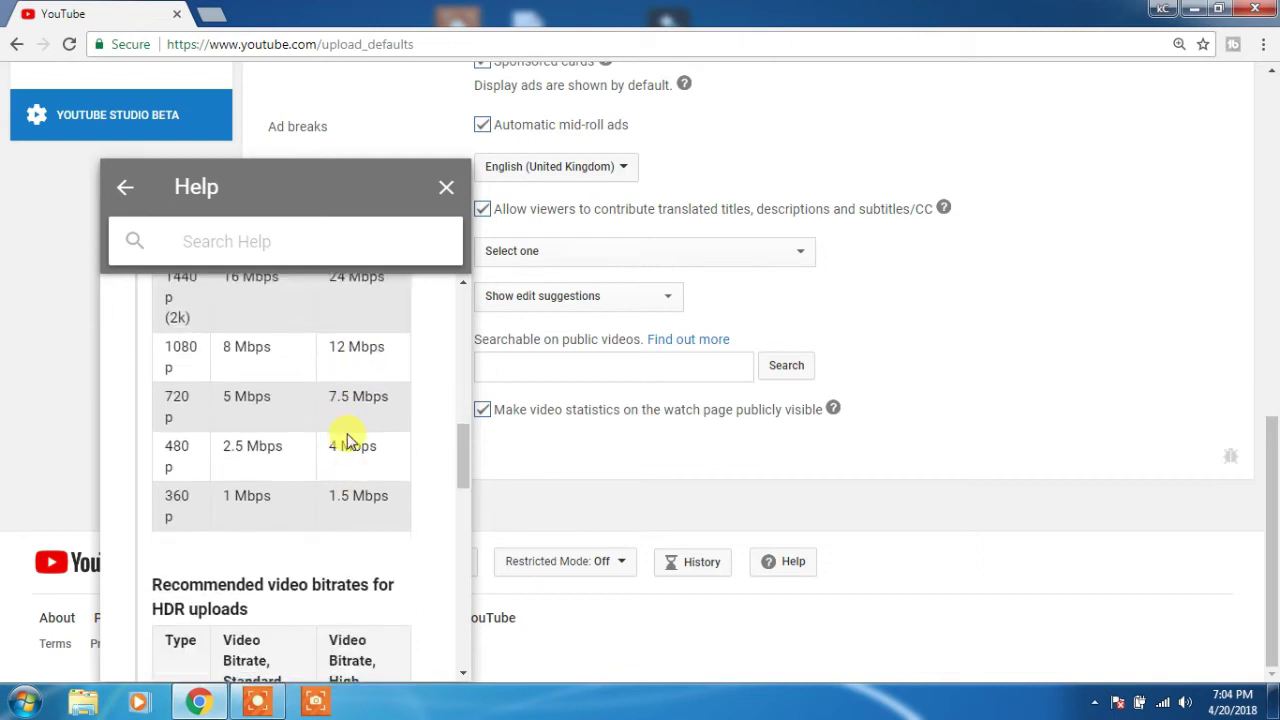
# Read the recommended video bitrates for HDR uploads and the rest of the Bitrate section
pyautogui.scroll(-2, 300, 463)
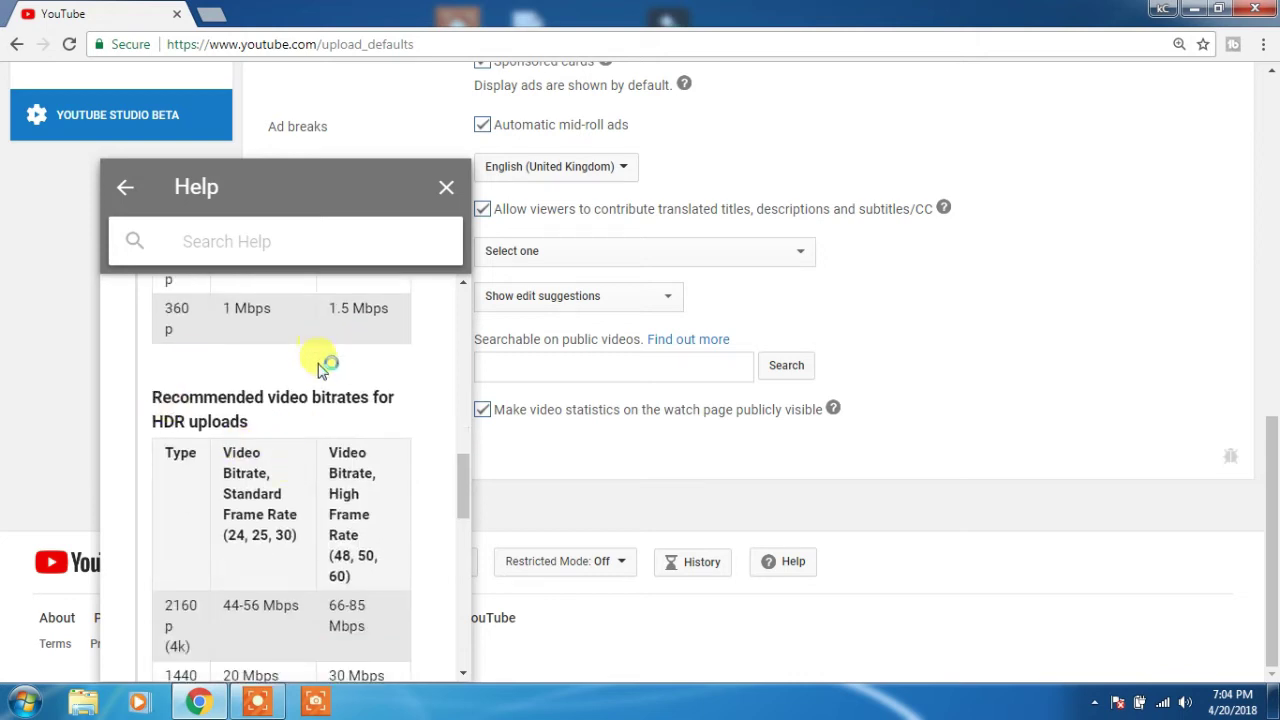
pyautogui.scroll(-3, 284, 449)
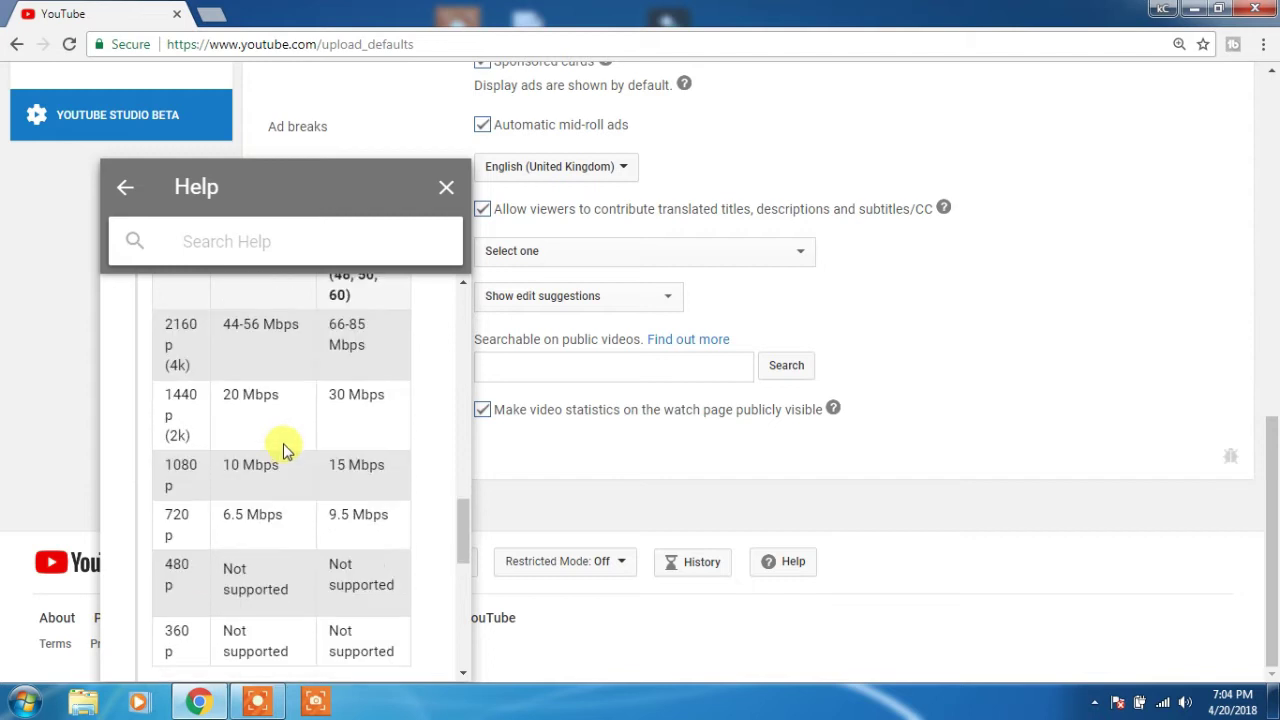
pyautogui.scroll(1, 205, 375)
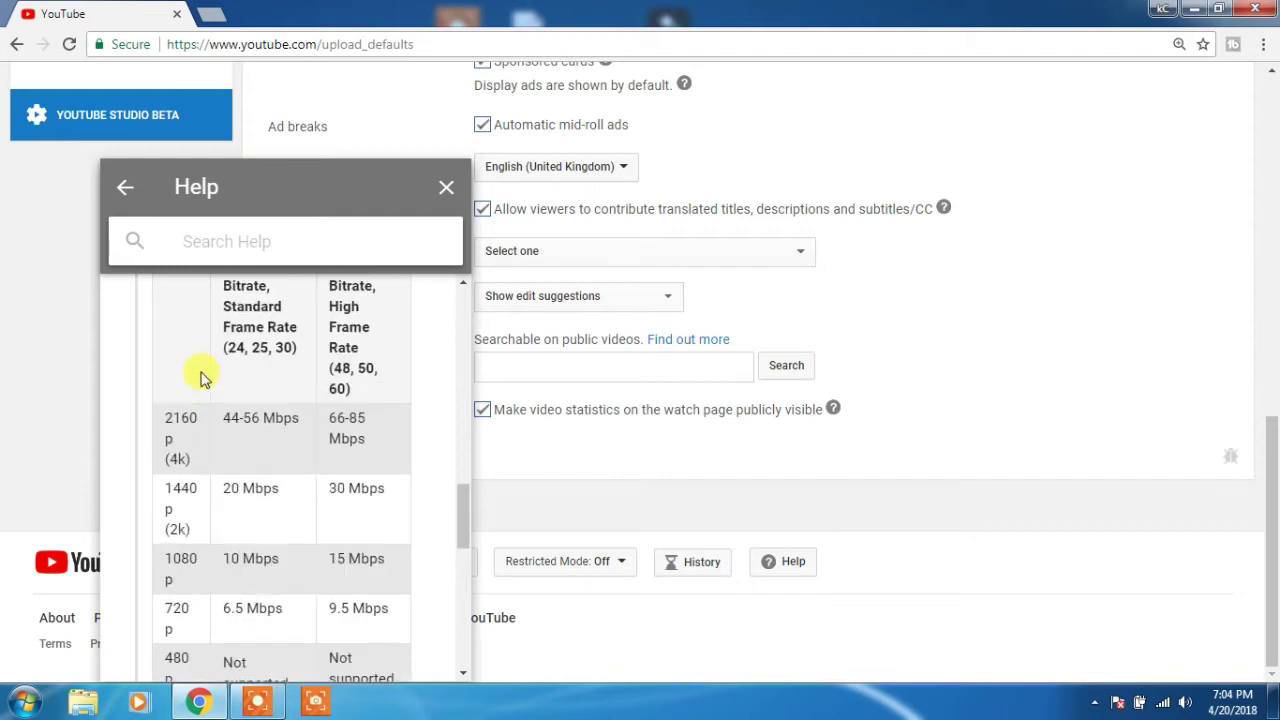
pyautogui.scroll(-5, 168, 435)
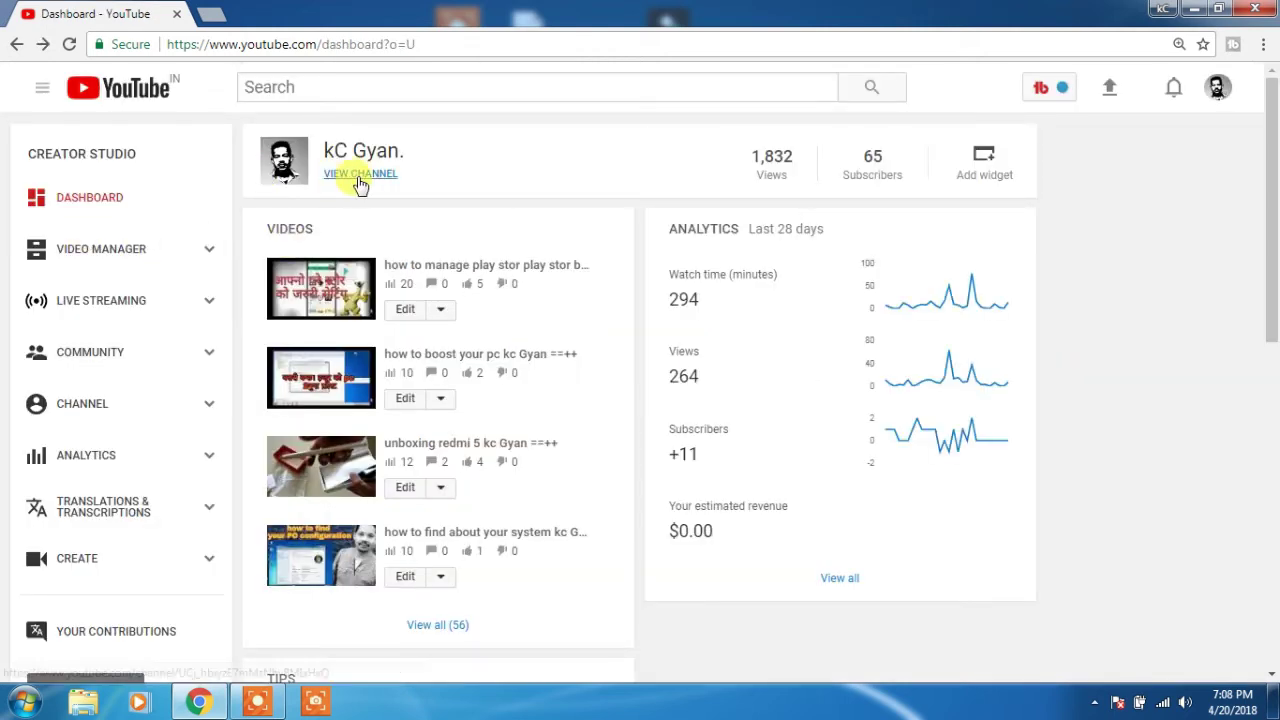
# Open the channel page from the dashboard, switch to customising the channel, and show its Home content for returning subscribers
pyautogui.click(357, 176)
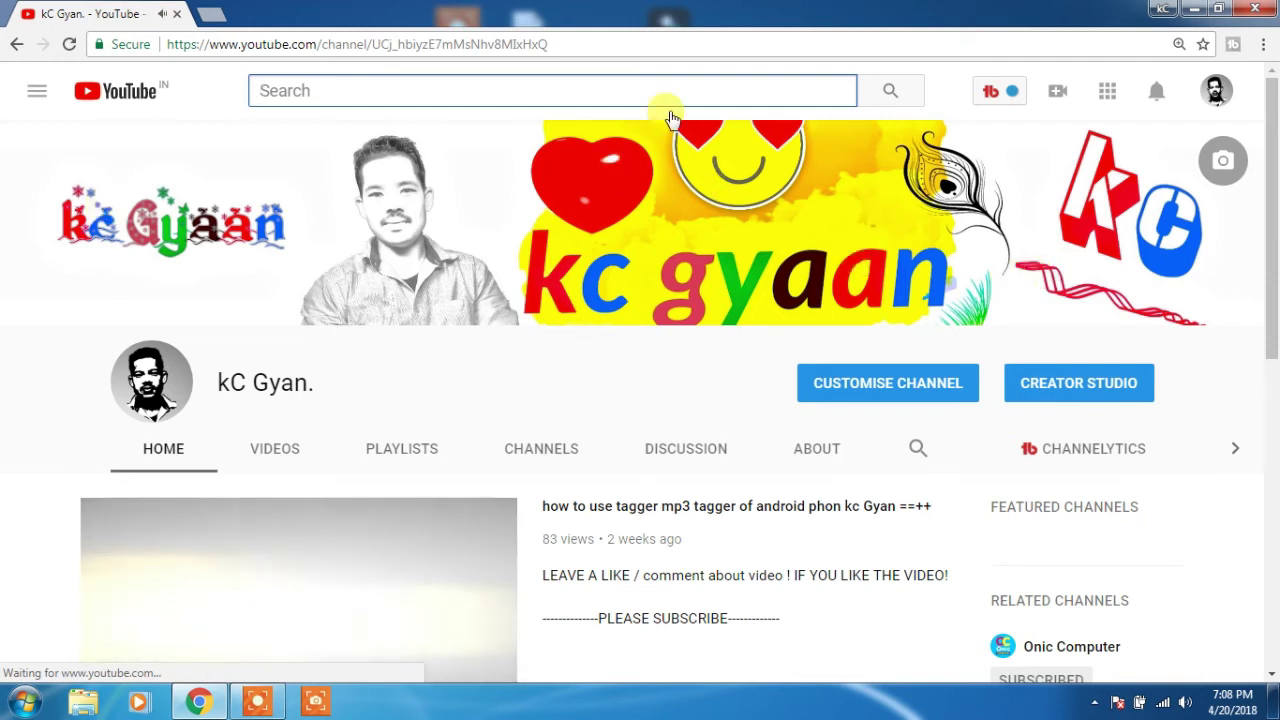
pyautogui.click(895, 391)
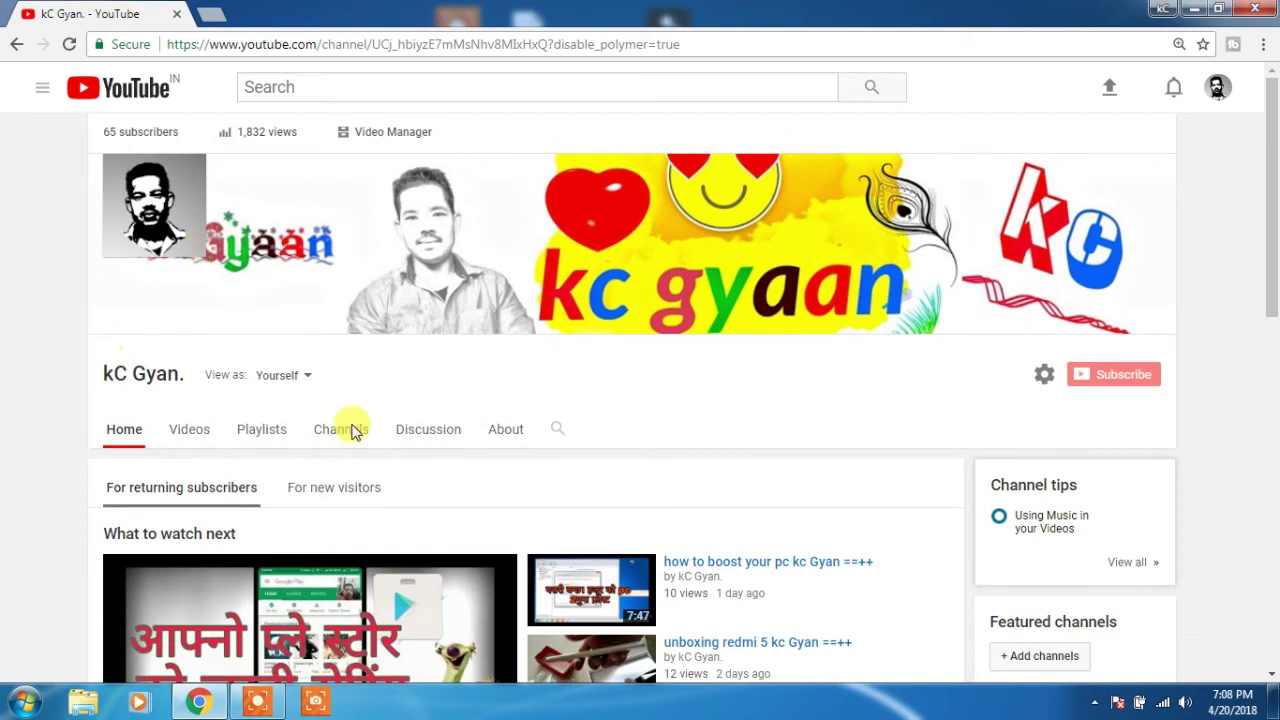
pyautogui.click(130, 426)
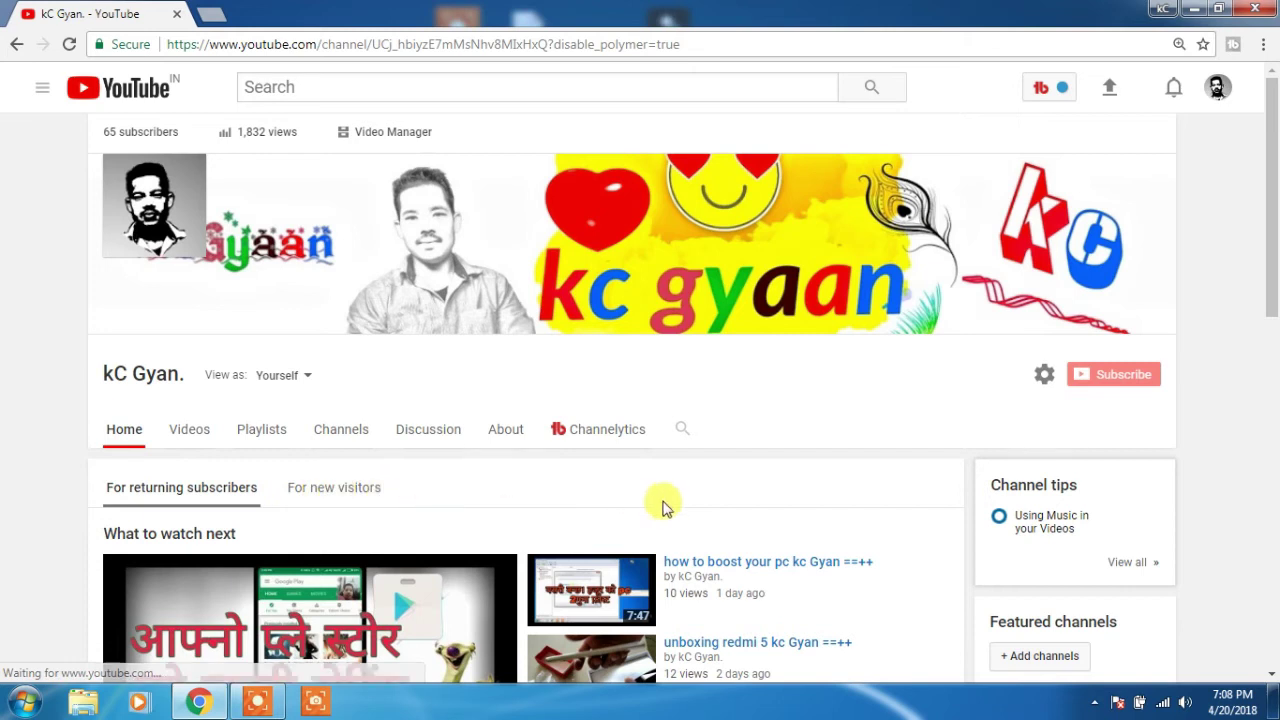
pyautogui.scroll(-2, 380, 468)
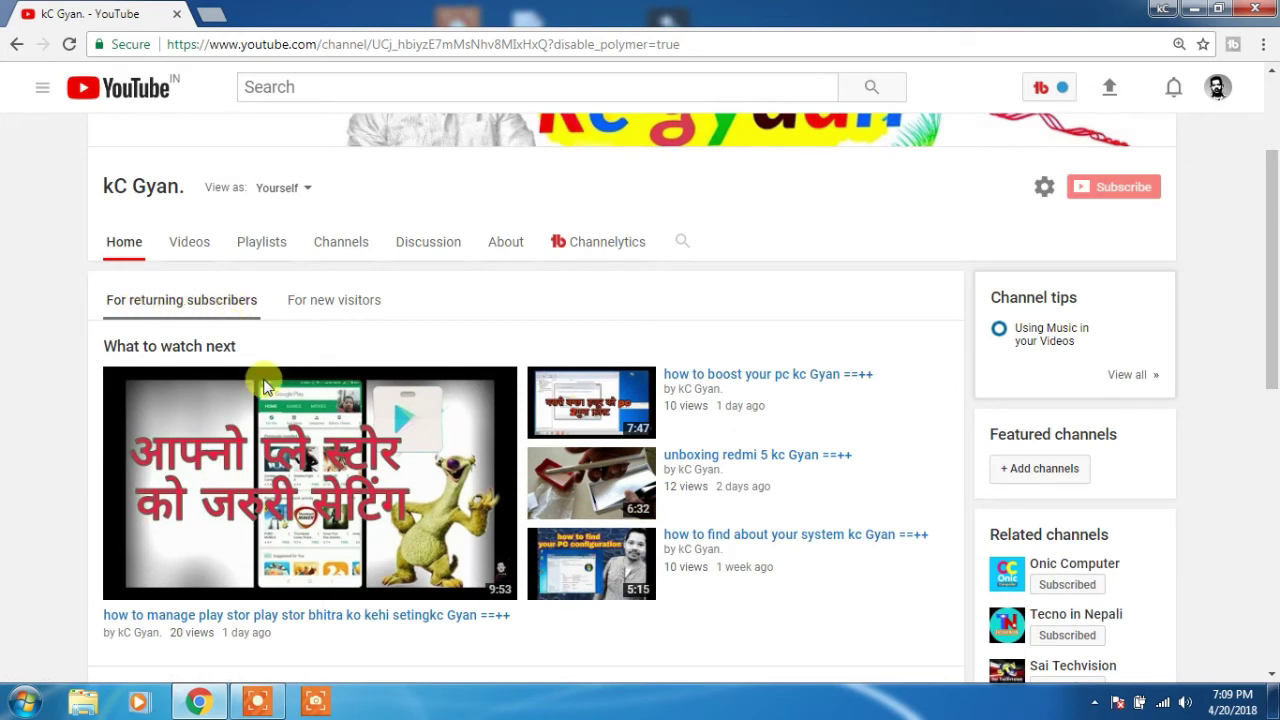
pyautogui.scroll(-1, 370, 455)
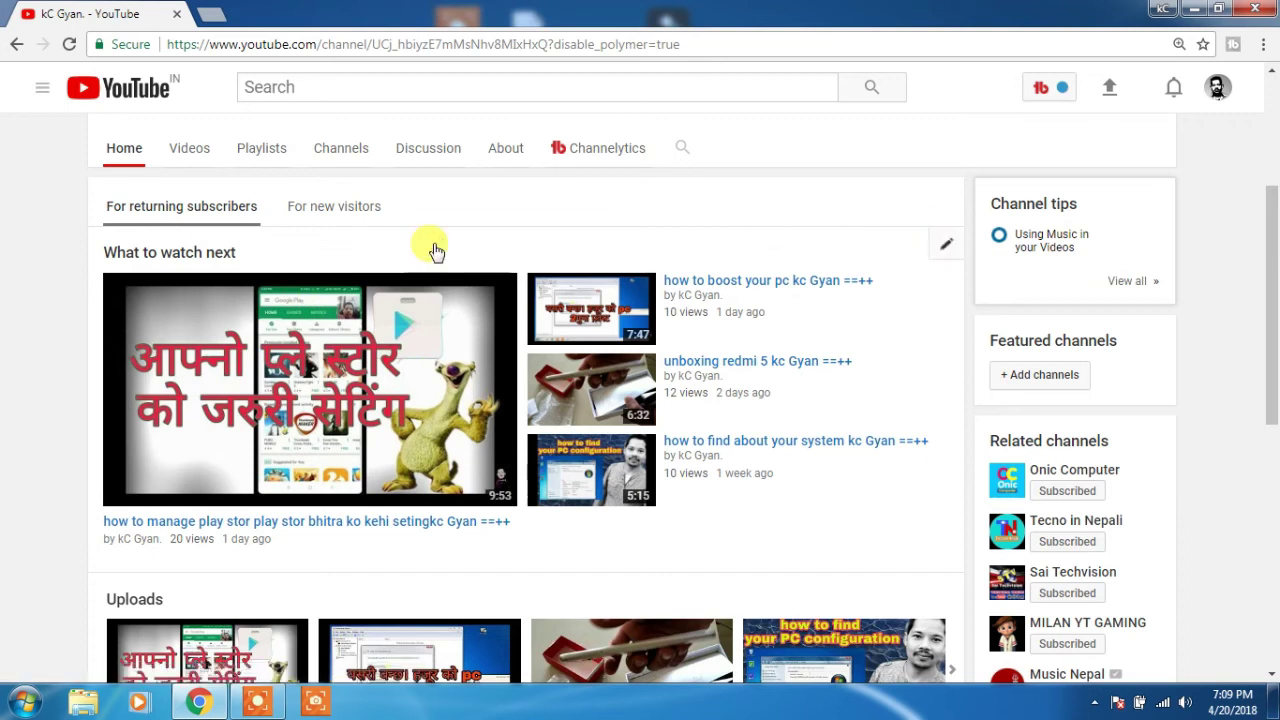
# Browse the uploads available to feature for returning subscribers, cancel the choice, and switch to the content for new visitors
pyautogui.click(945, 244)
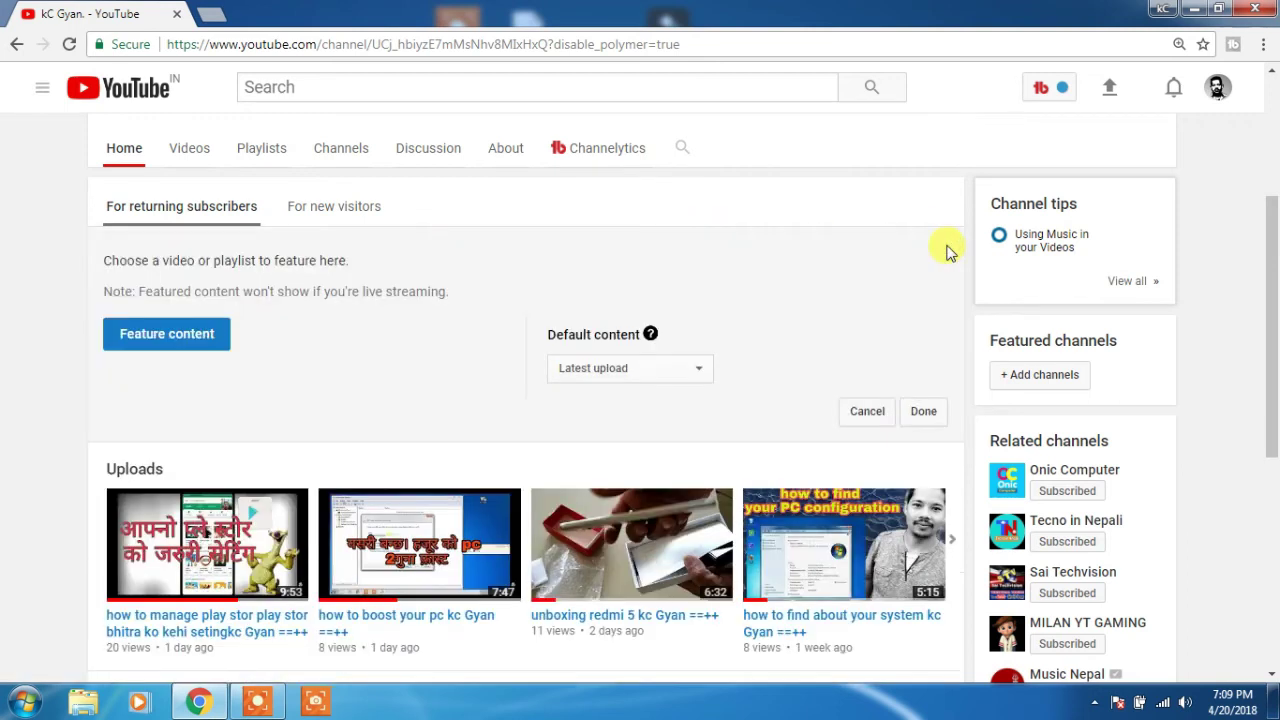
pyautogui.click(153, 336)
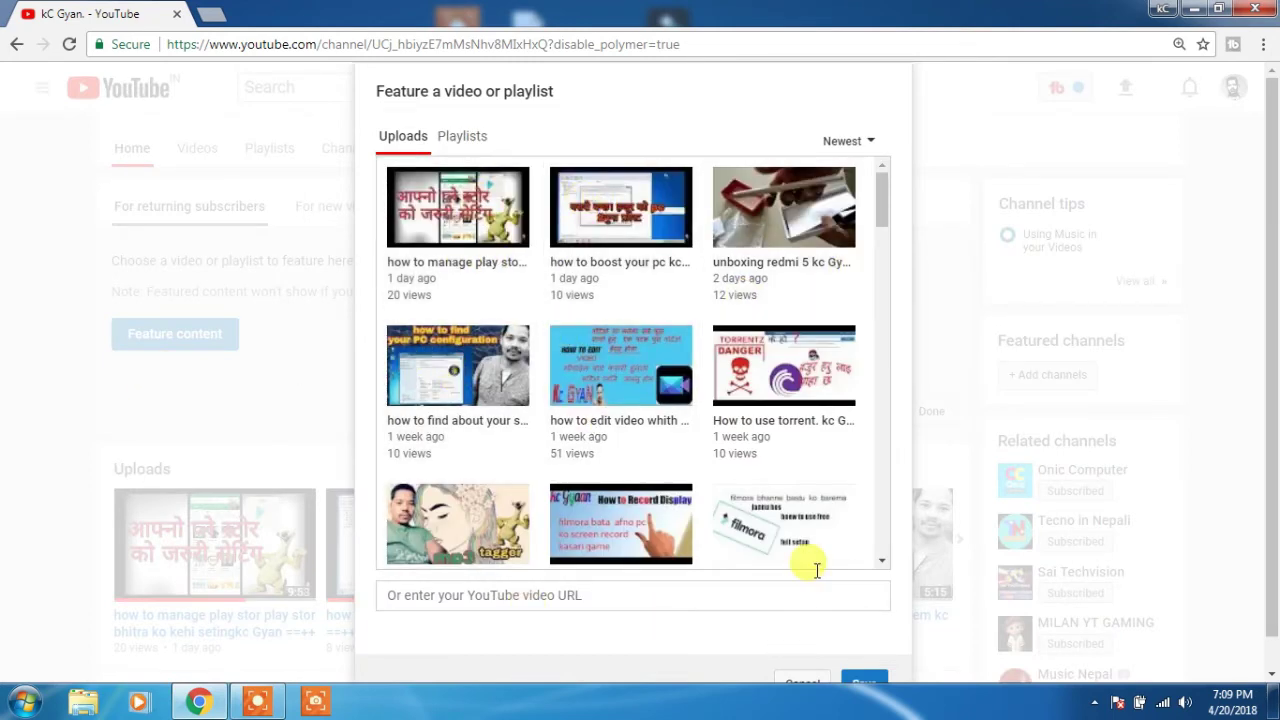
pyautogui.scroll(-1, 827, 570)
pyautogui.scroll(-2, 827, 566)
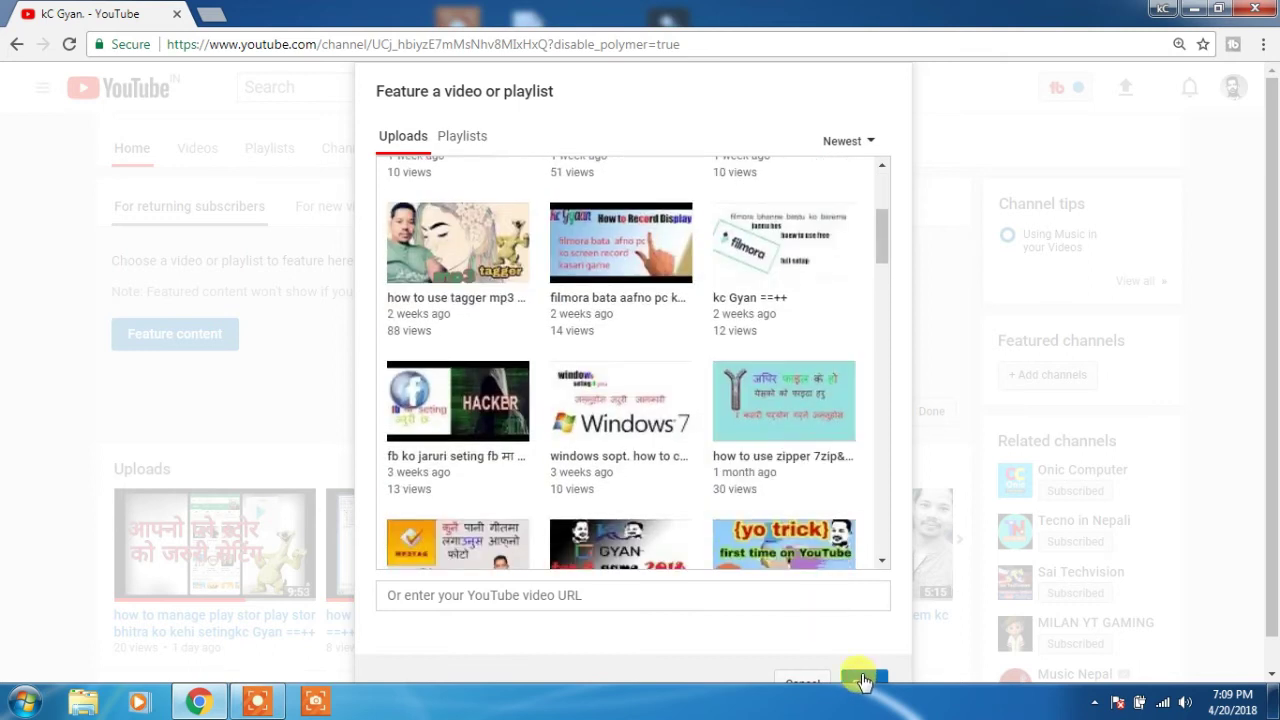
pyautogui.click(818, 680)
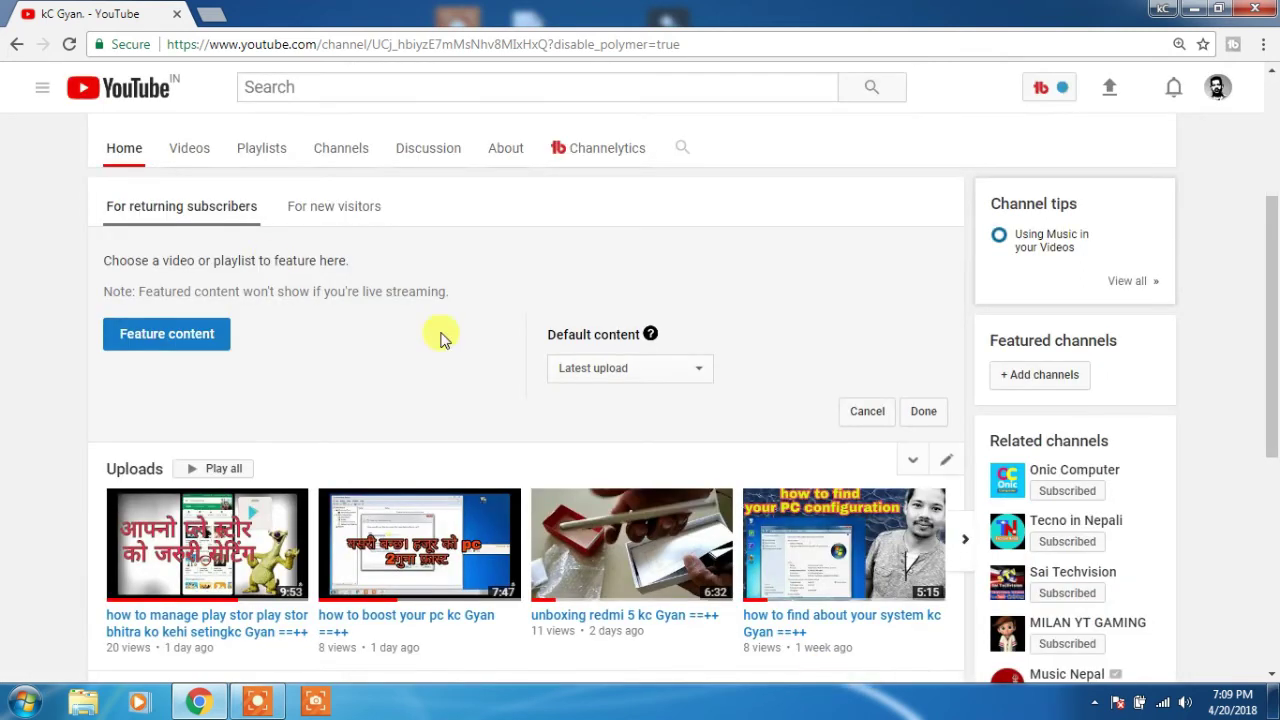
pyautogui.click(332, 214)
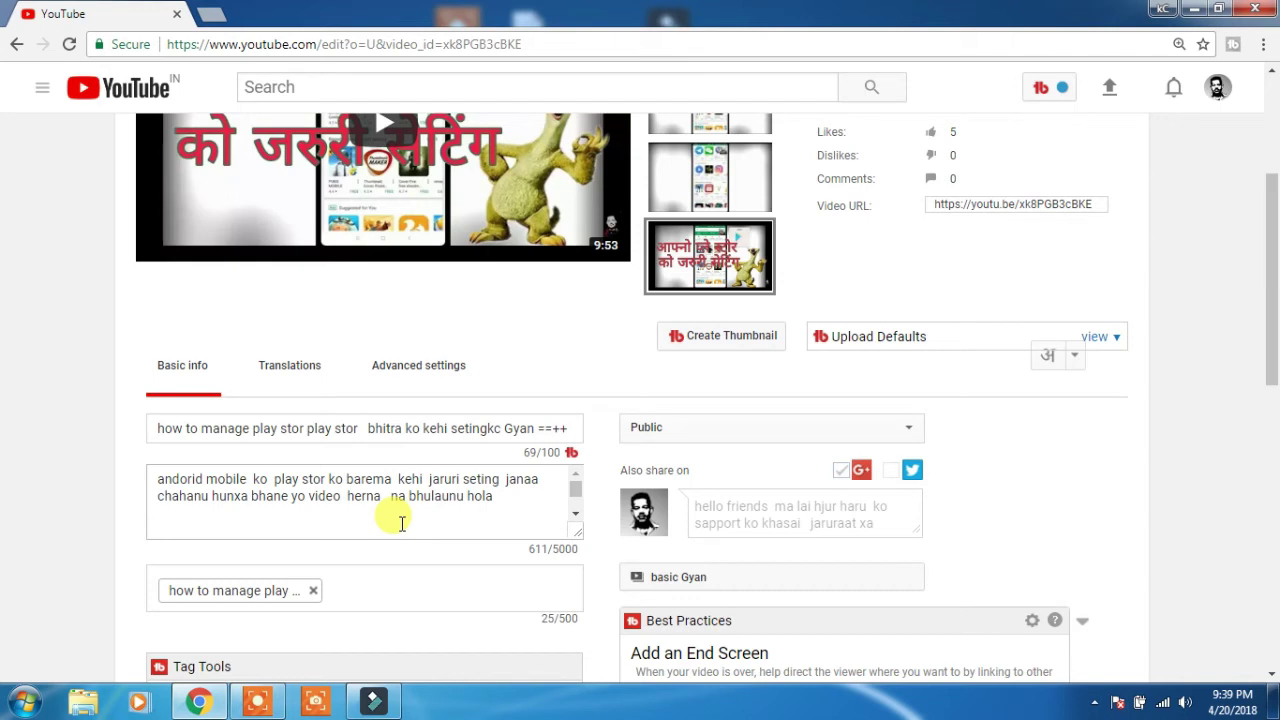
# Examine the thumbnail, title, description, tags and video information on the Play Store video's Info & Settings page
pyautogui.scroll(3, 420, 500)
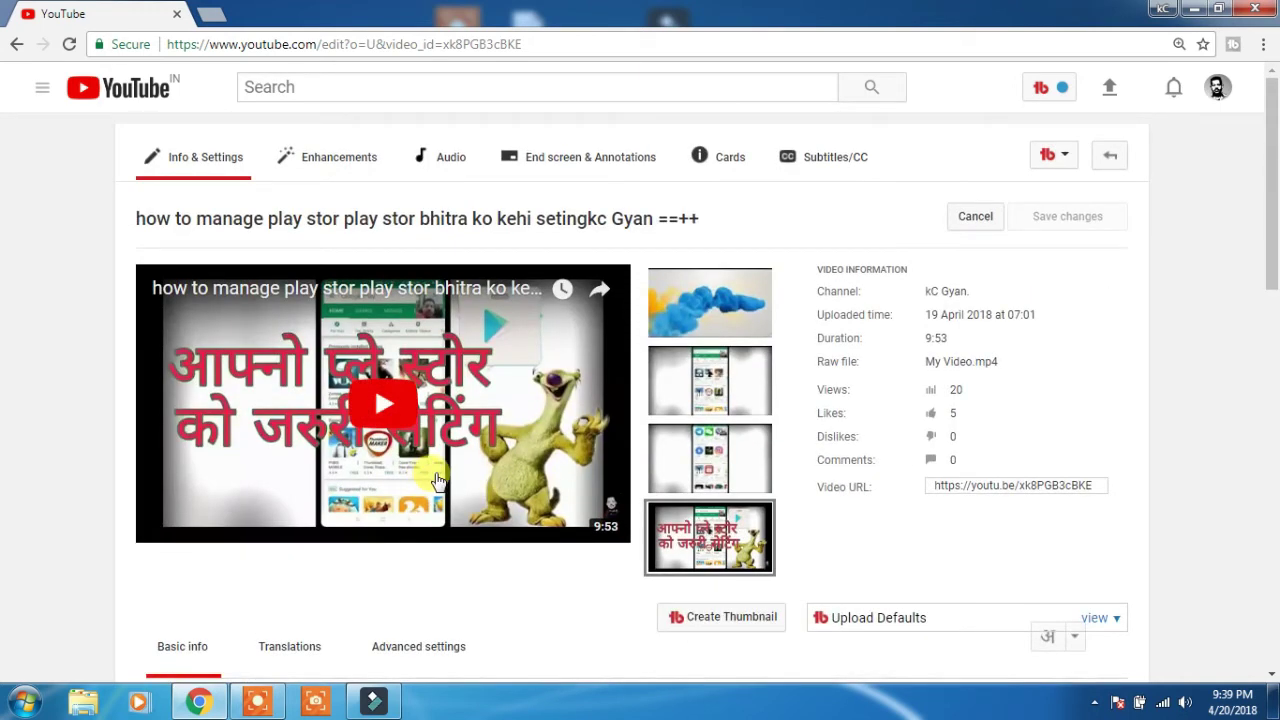
pyautogui.scroll(-3, 437, 481)
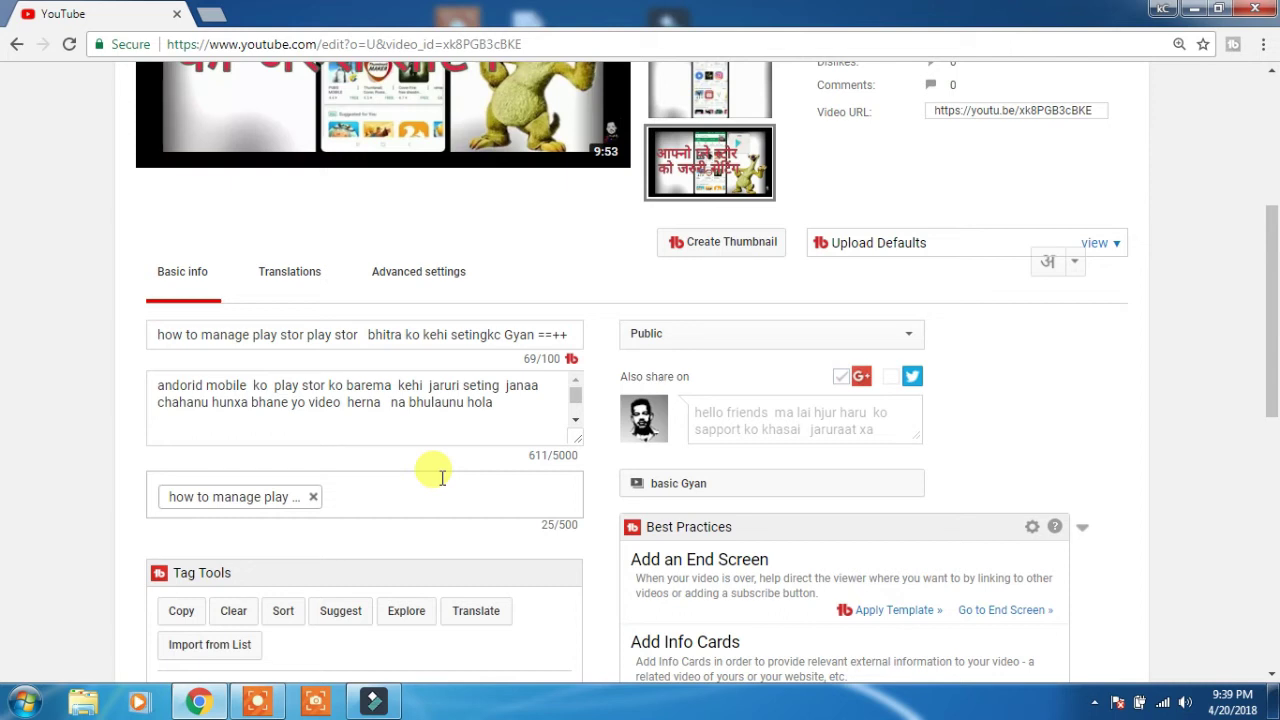
pyautogui.scroll(2, 447, 410)
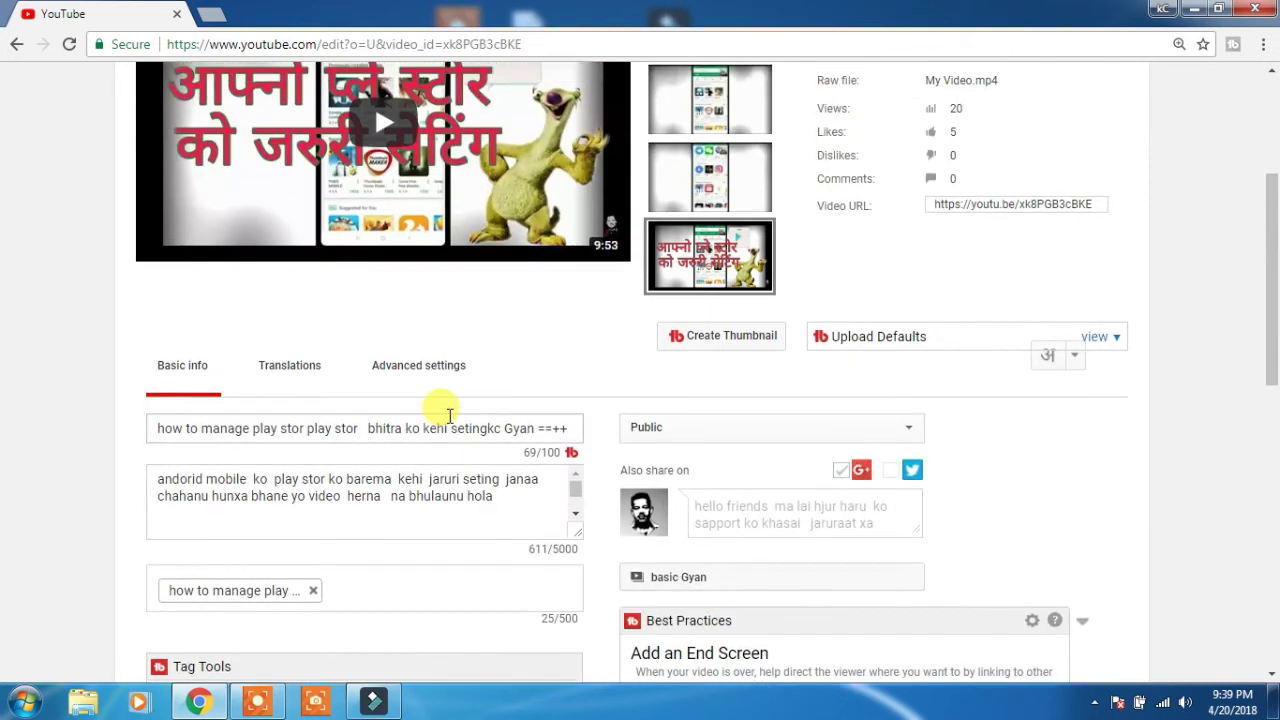
pyautogui.scroll(4, 449, 416)
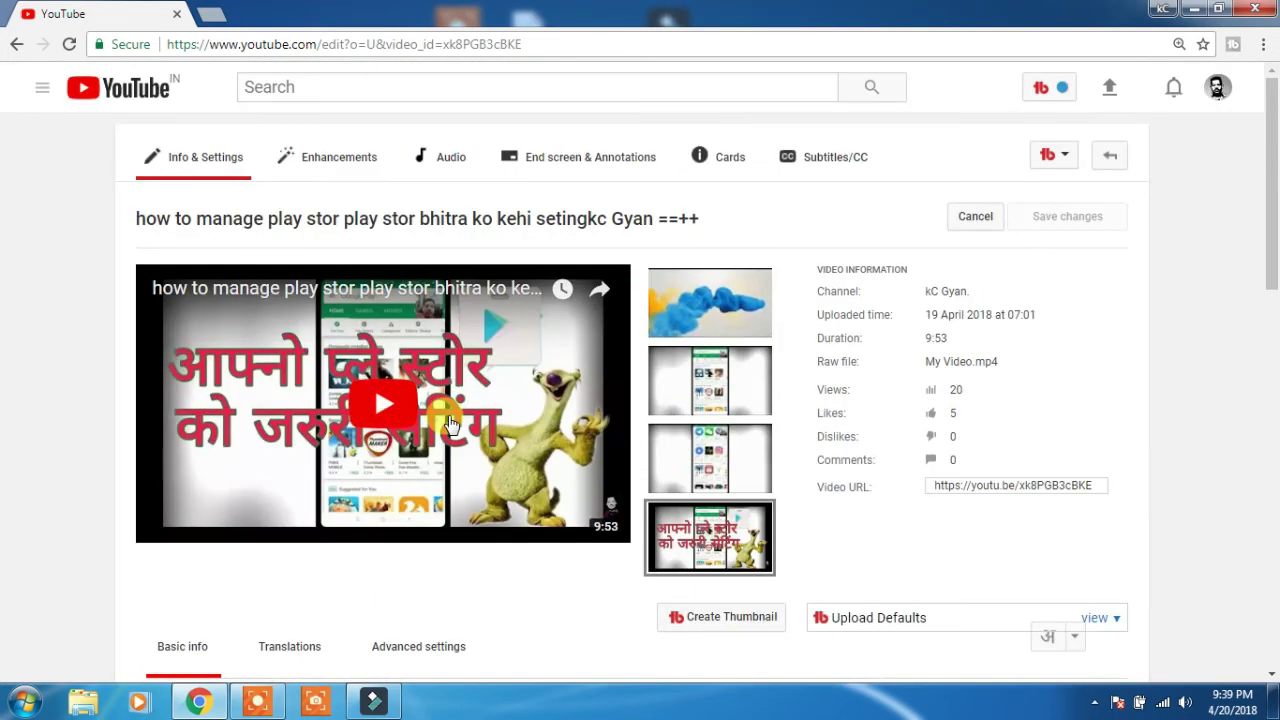
pyautogui.scroll(-7, 445, 408)
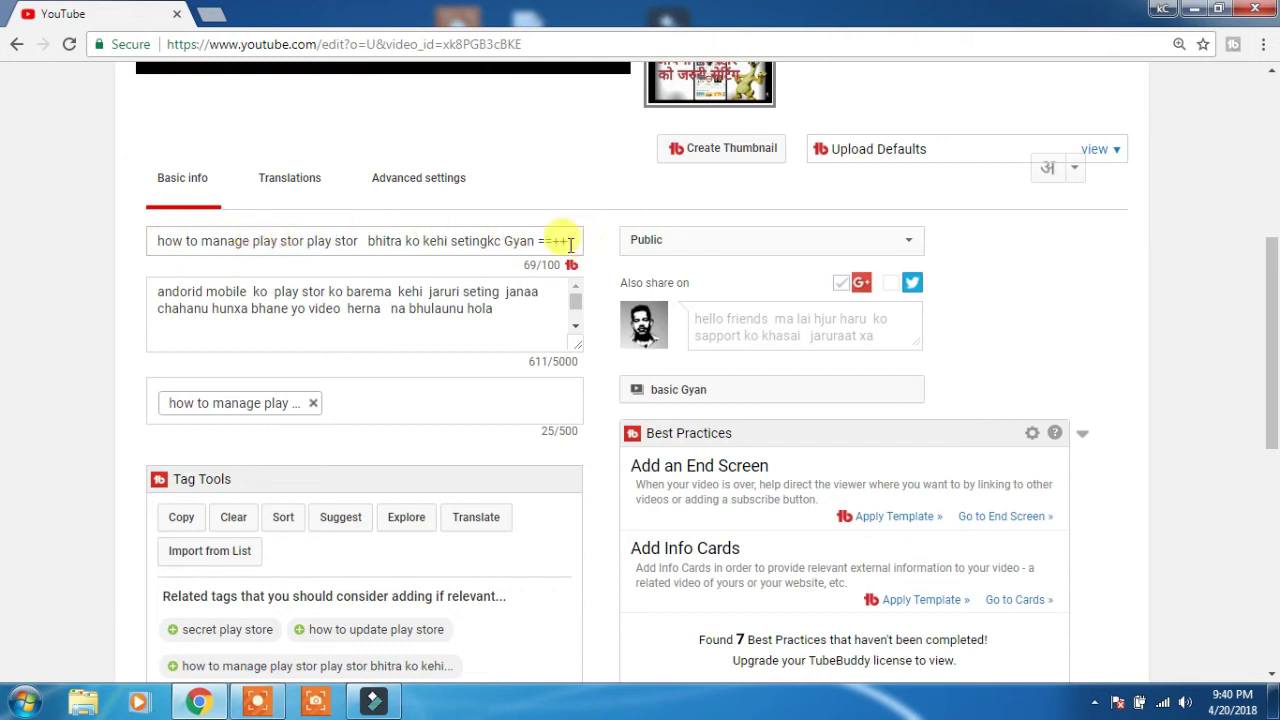
pyautogui.click(352, 402)
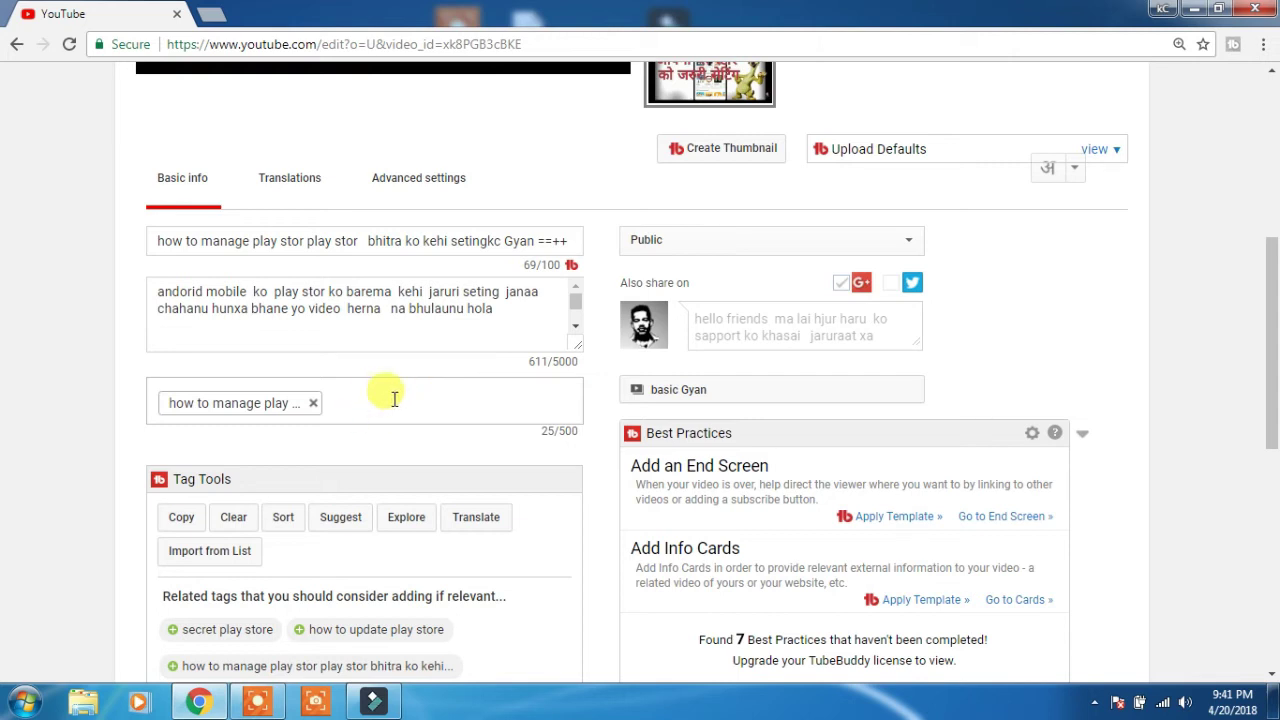
pyautogui.scroll(4, 297, 251)
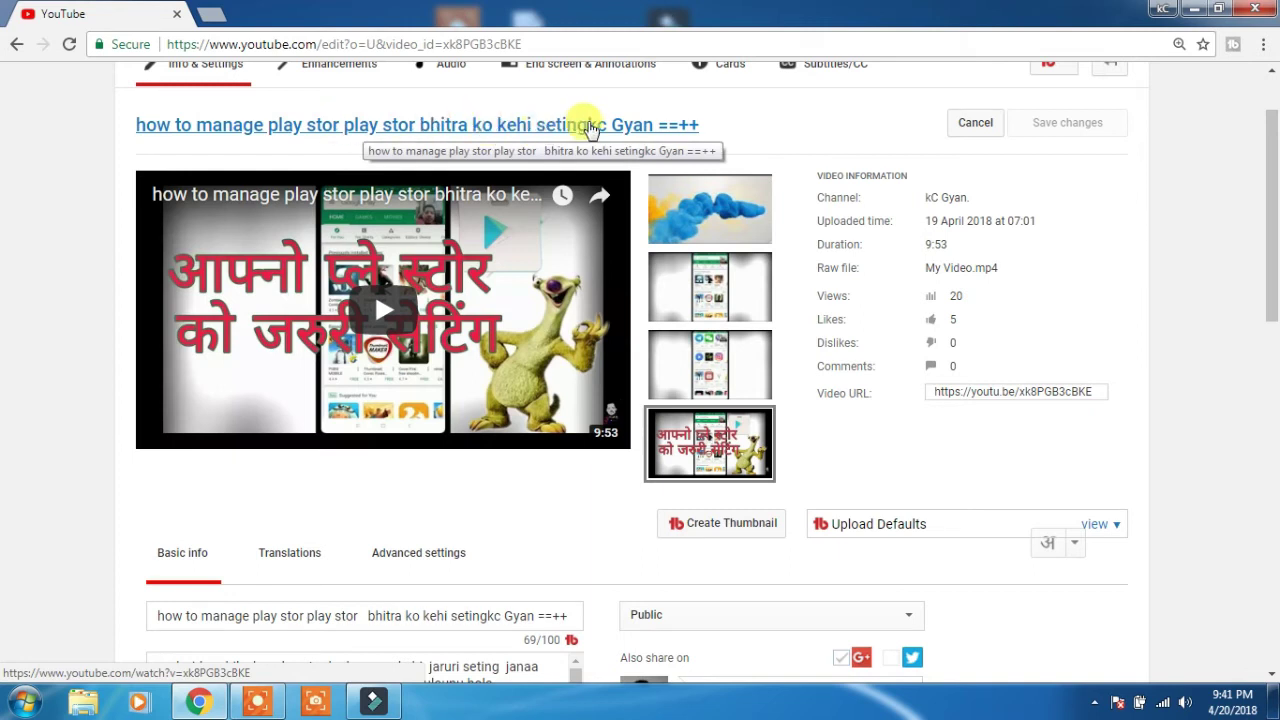
pyautogui.click(345, 125)
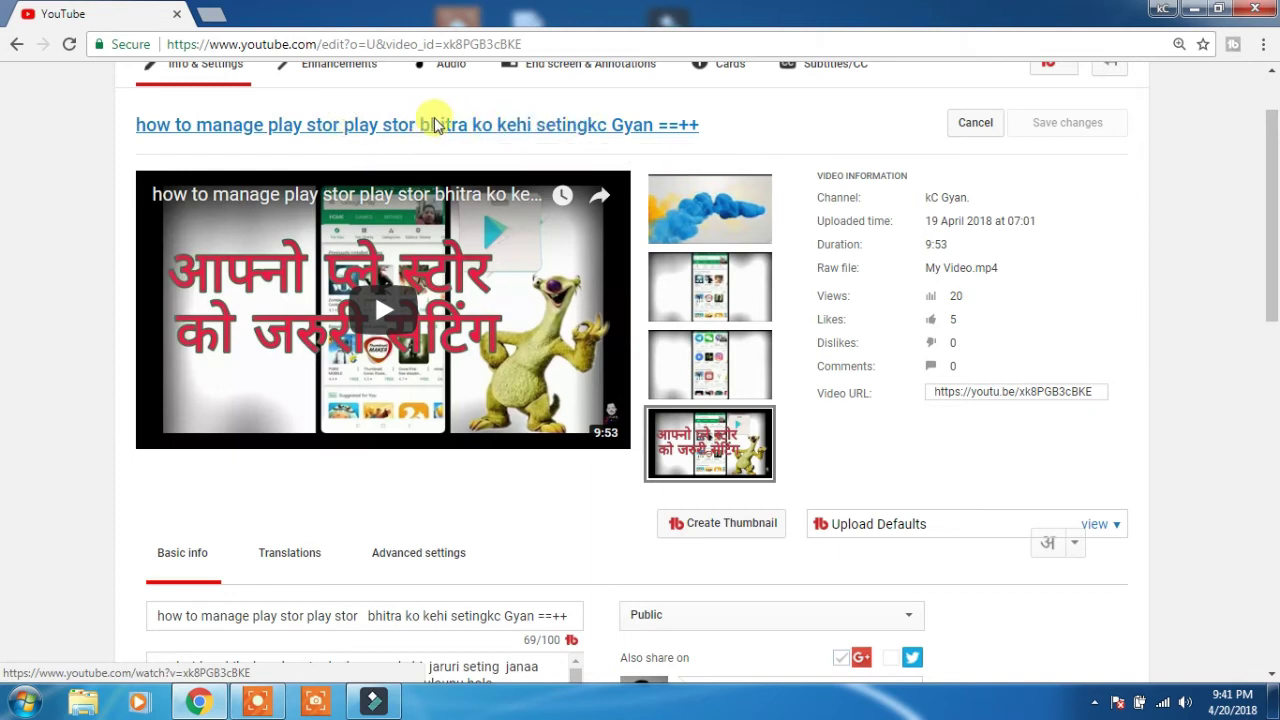
# Compare the Play Store video's title and thumbnail with the description and existing tag in its Basic info
pyautogui.scroll(-1, 655, 335)
pyautogui.scroll(-1, 640, 295)
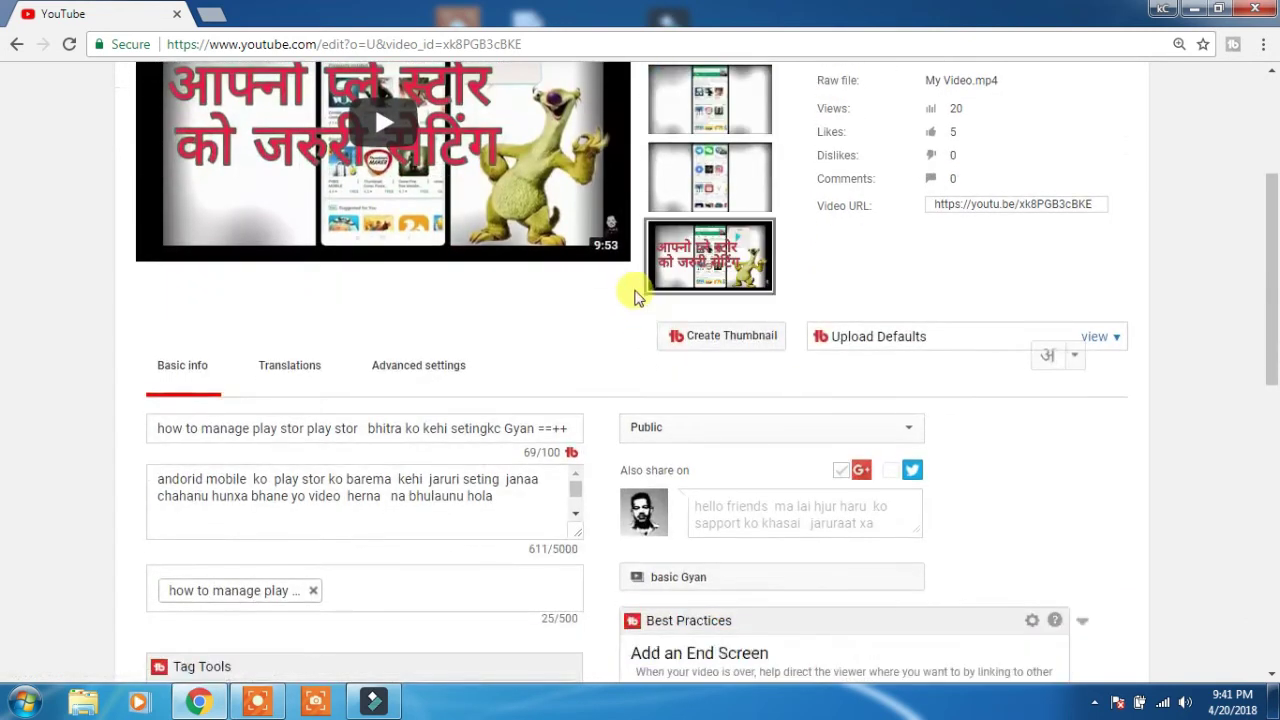
pyautogui.scroll(3, 634, 274)
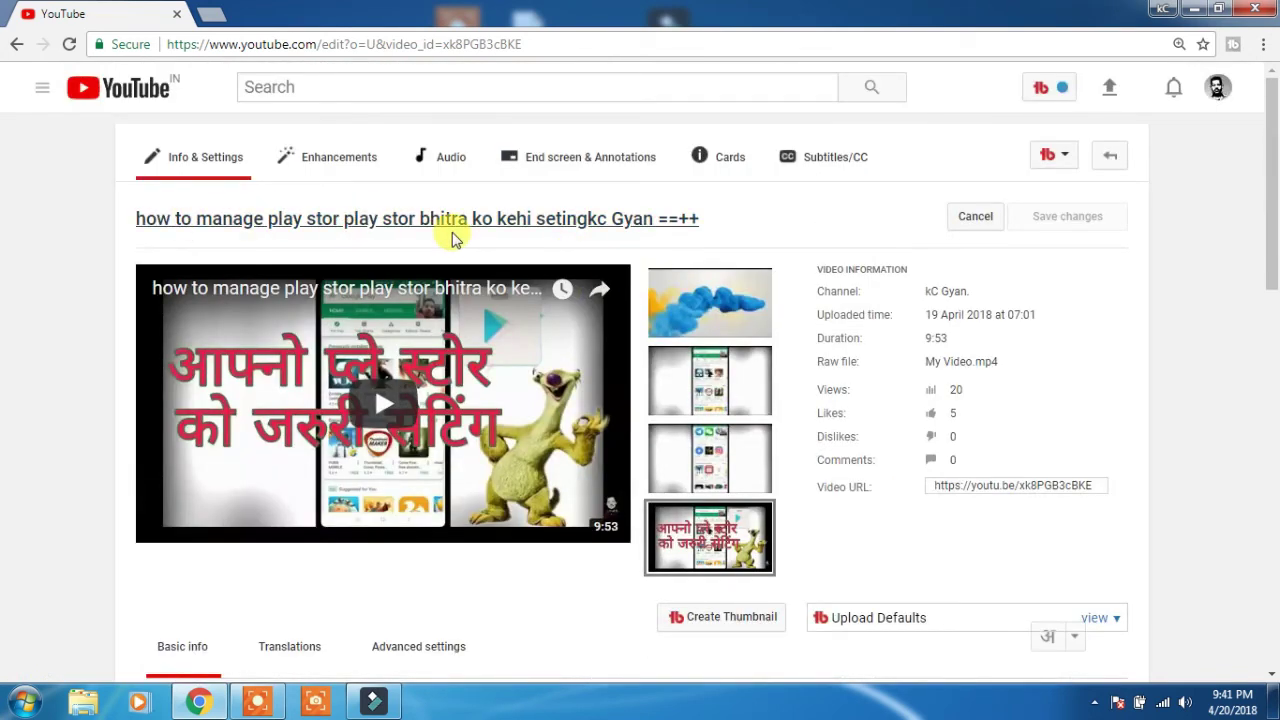
pyautogui.scroll(-3, 451, 234)
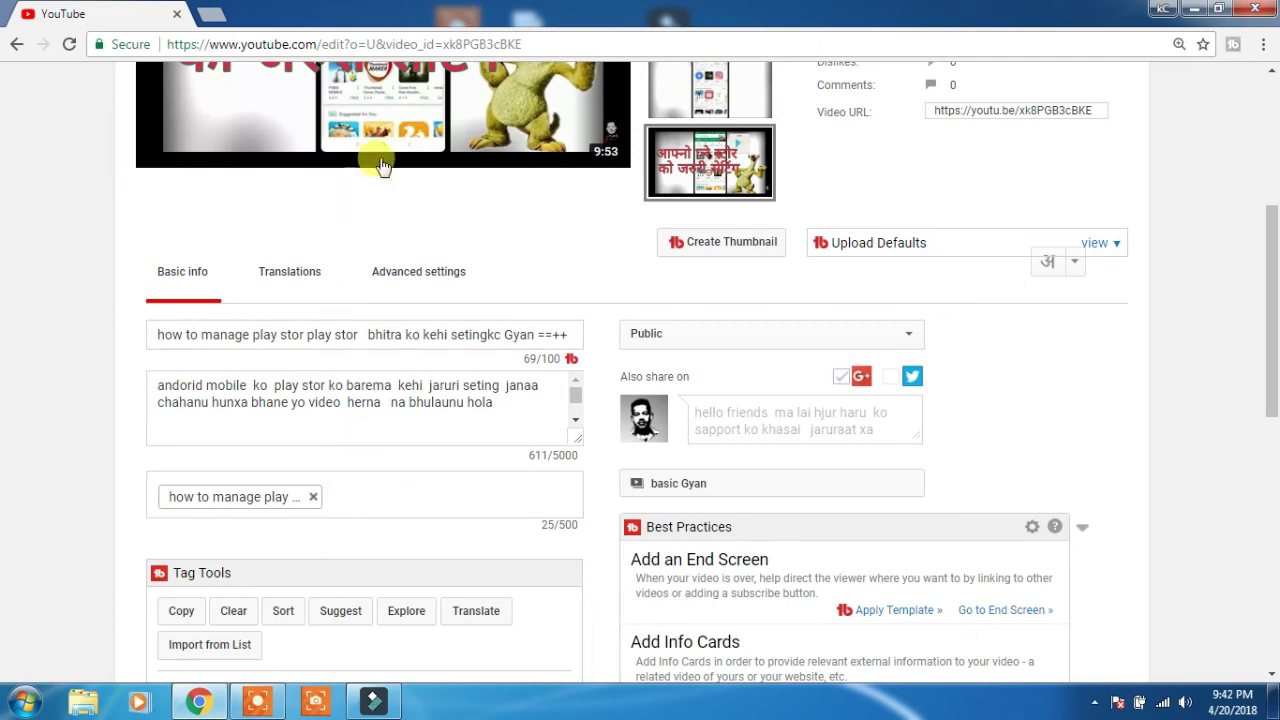
pyautogui.scroll(2, 378, 162)
pyautogui.scroll(-3, 293, 420)
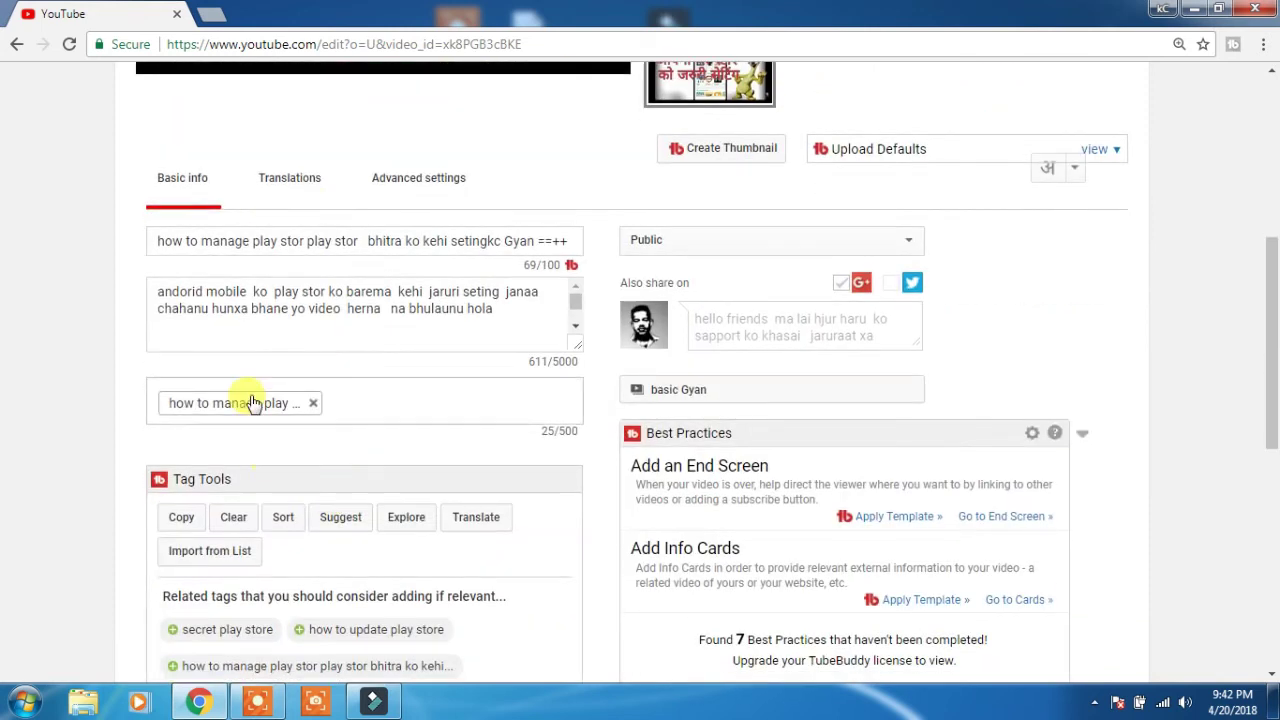
pyautogui.scroll(4, 300, 249)
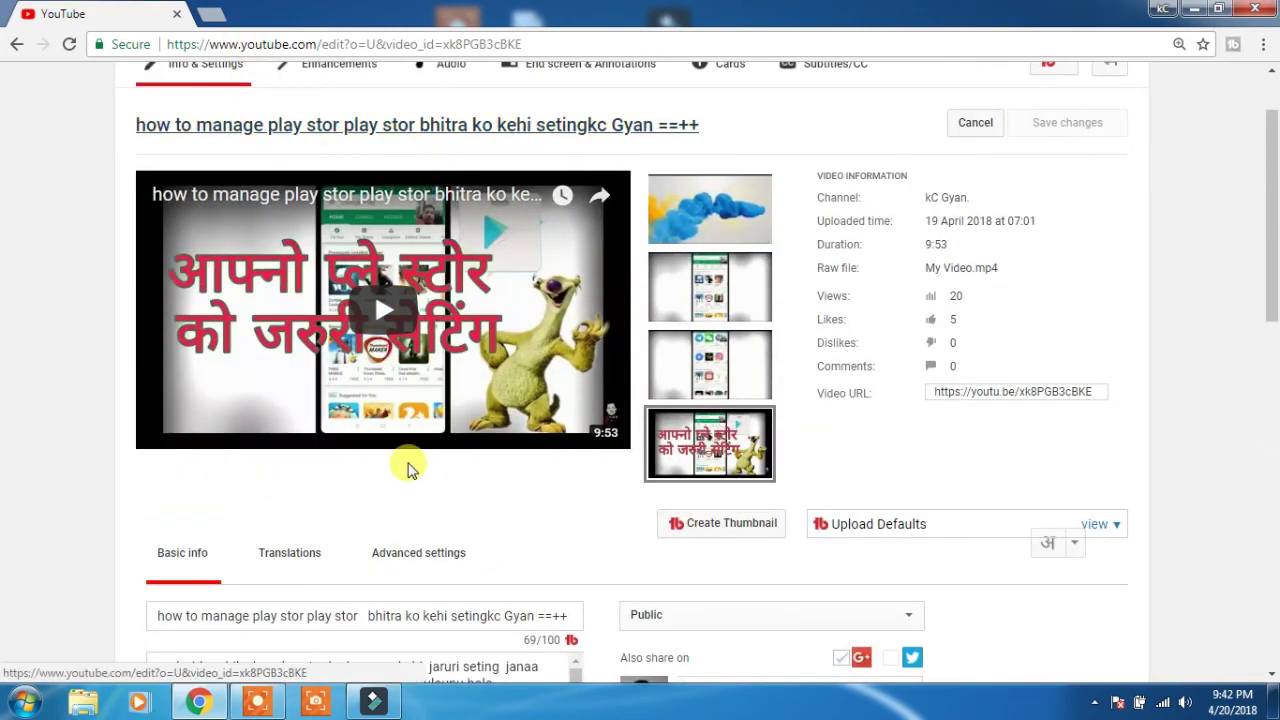
pyautogui.scroll(-3, 405, 460)
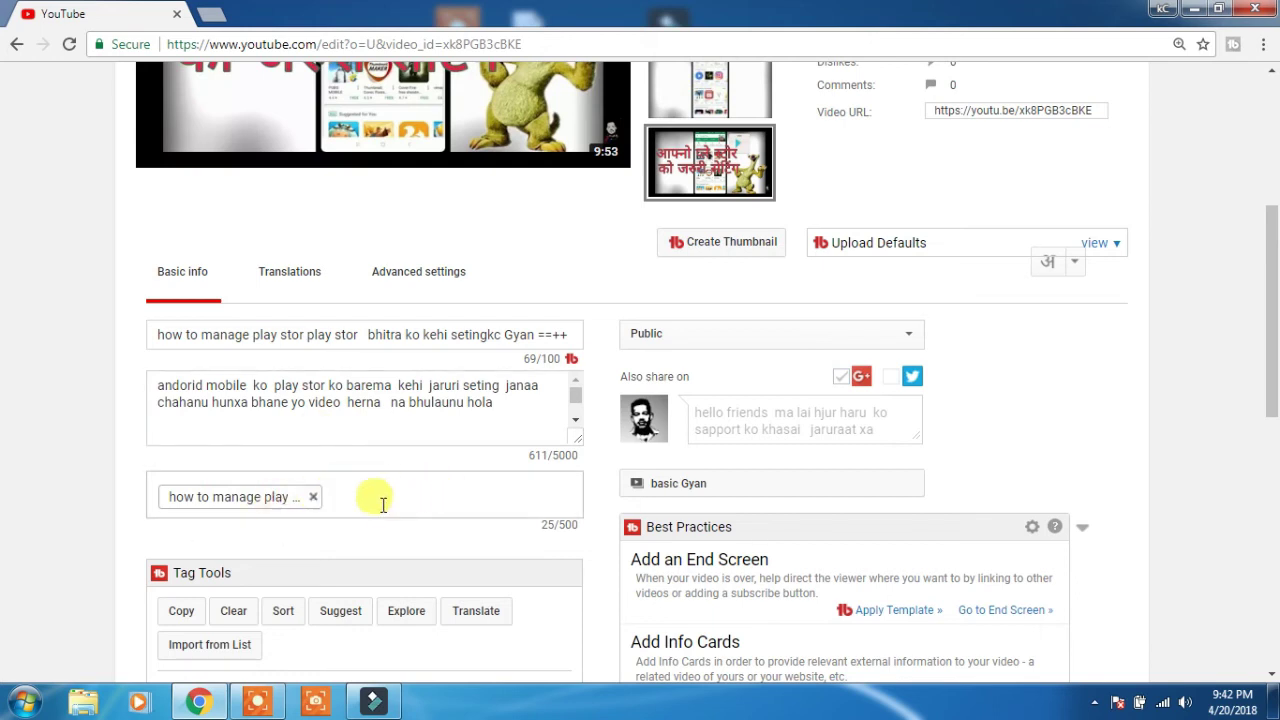
pyautogui.scroll(4, 349, 452)
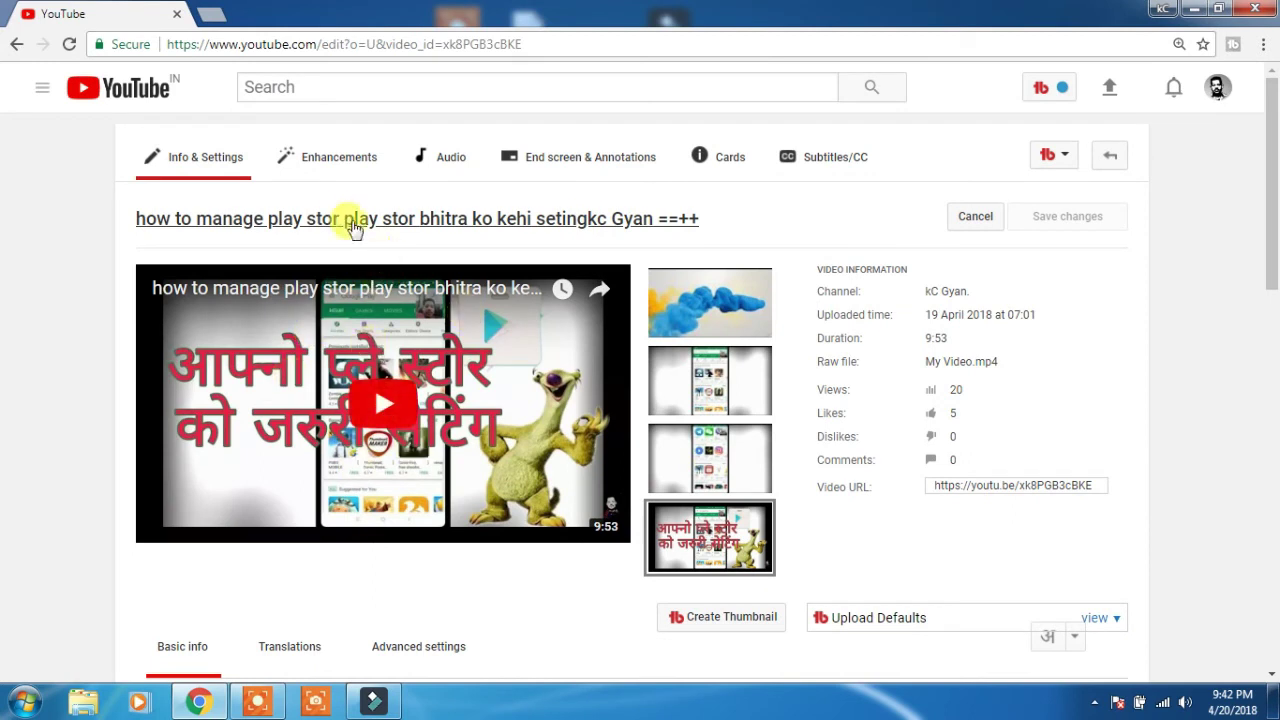
pyautogui.scroll(-5, 349, 210)
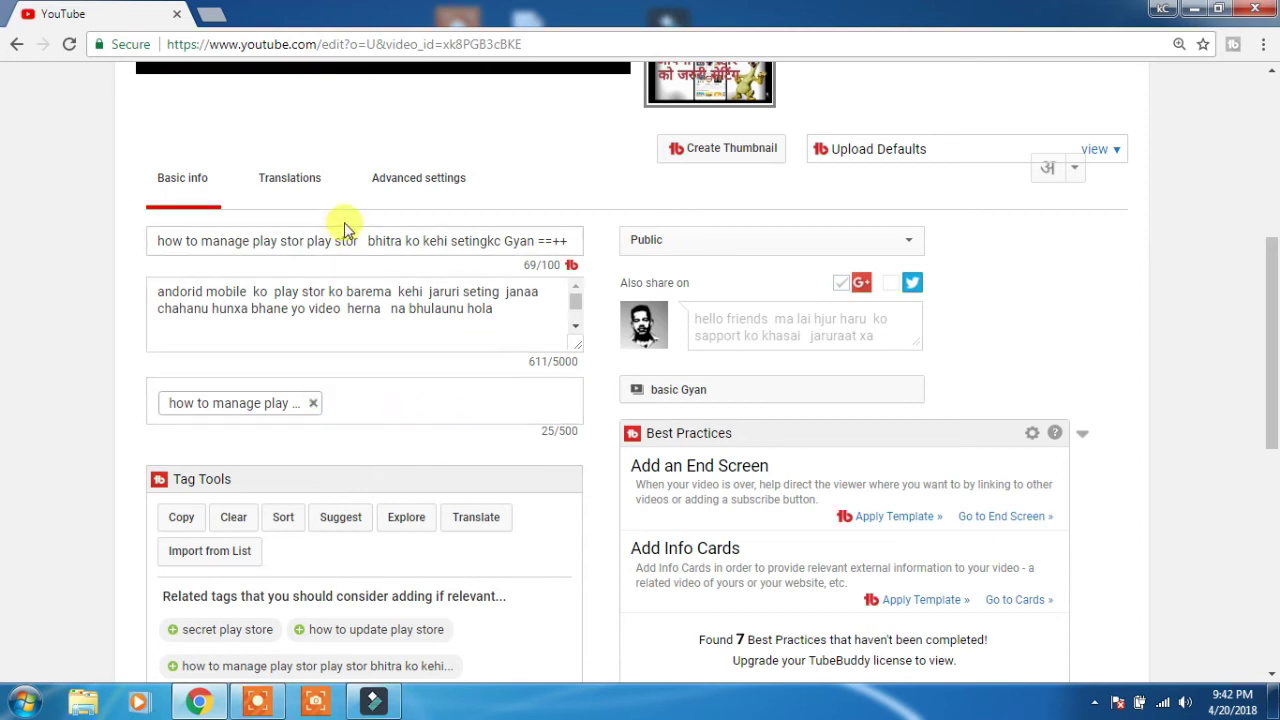
pyautogui.scroll(5, 344, 222)
pyautogui.scroll(-5, 366, 409)
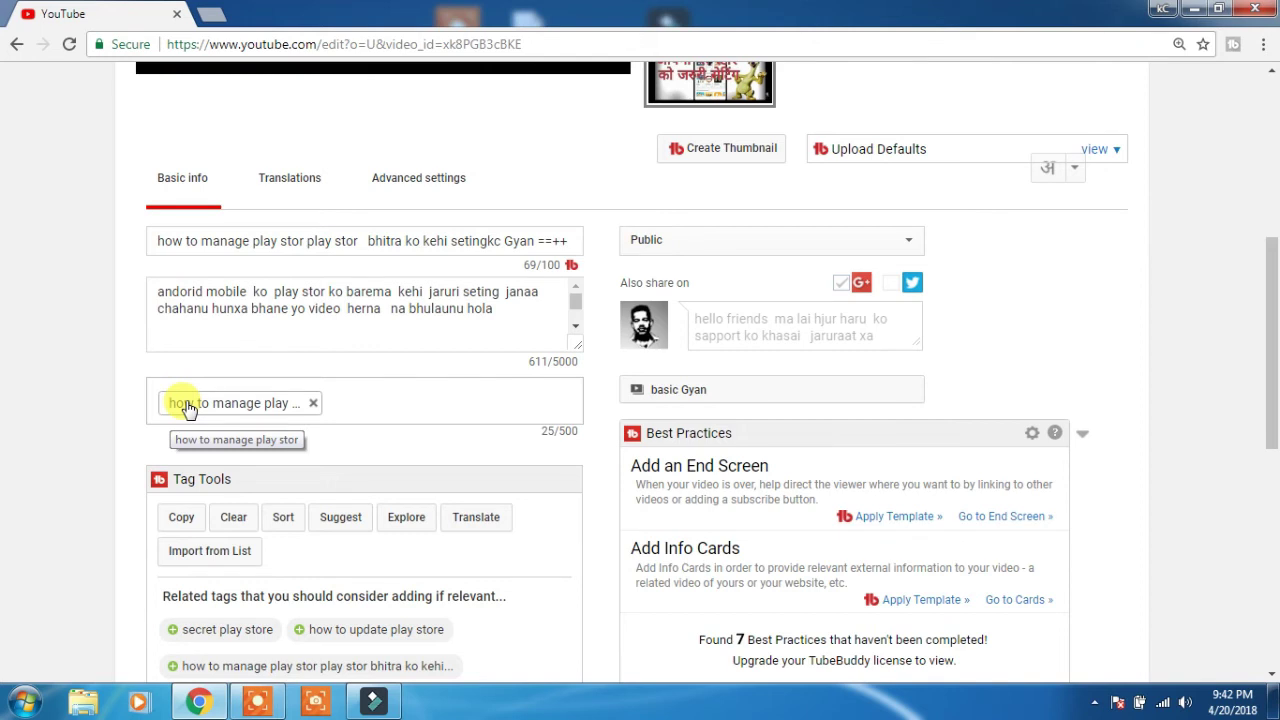
# Add the trial tags hfncnhdcv and jvkjfgt to the Play Store video, and remove both again
pyautogui.click(356, 397)
pyautogui.write('hfncdn')
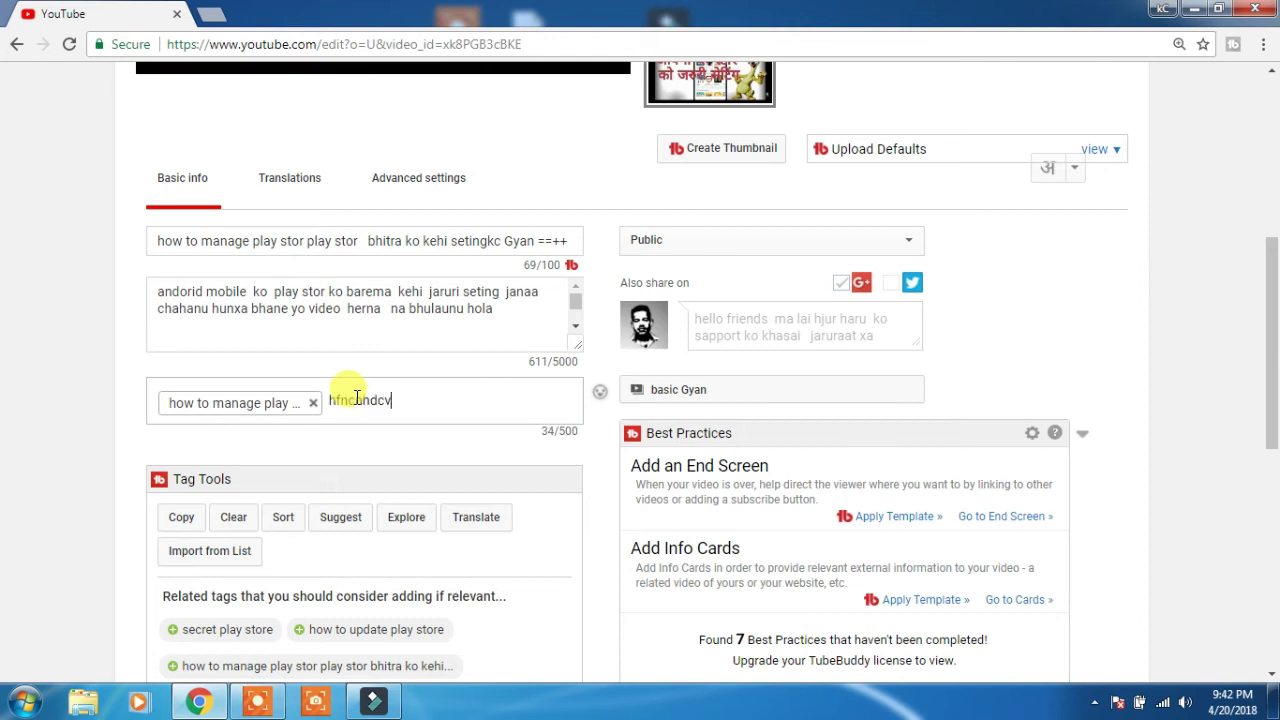
pyautogui.press('Return')
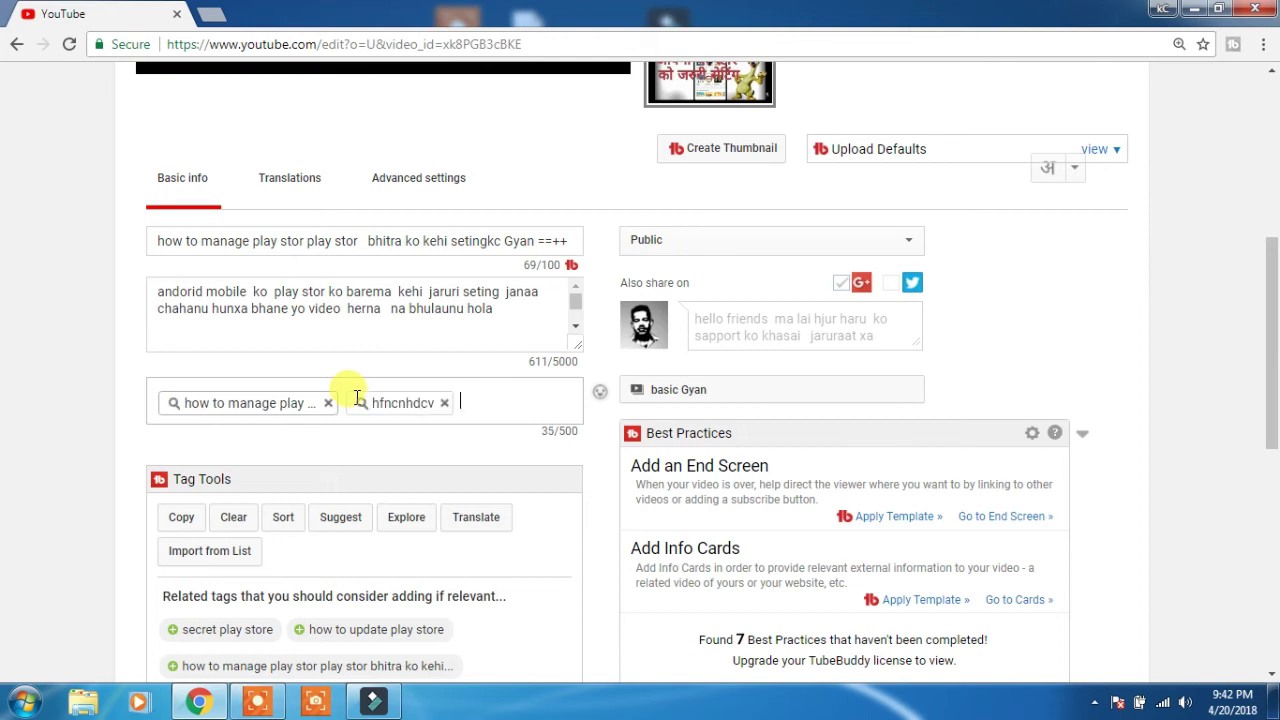
pyautogui.write('jvkjfgt')
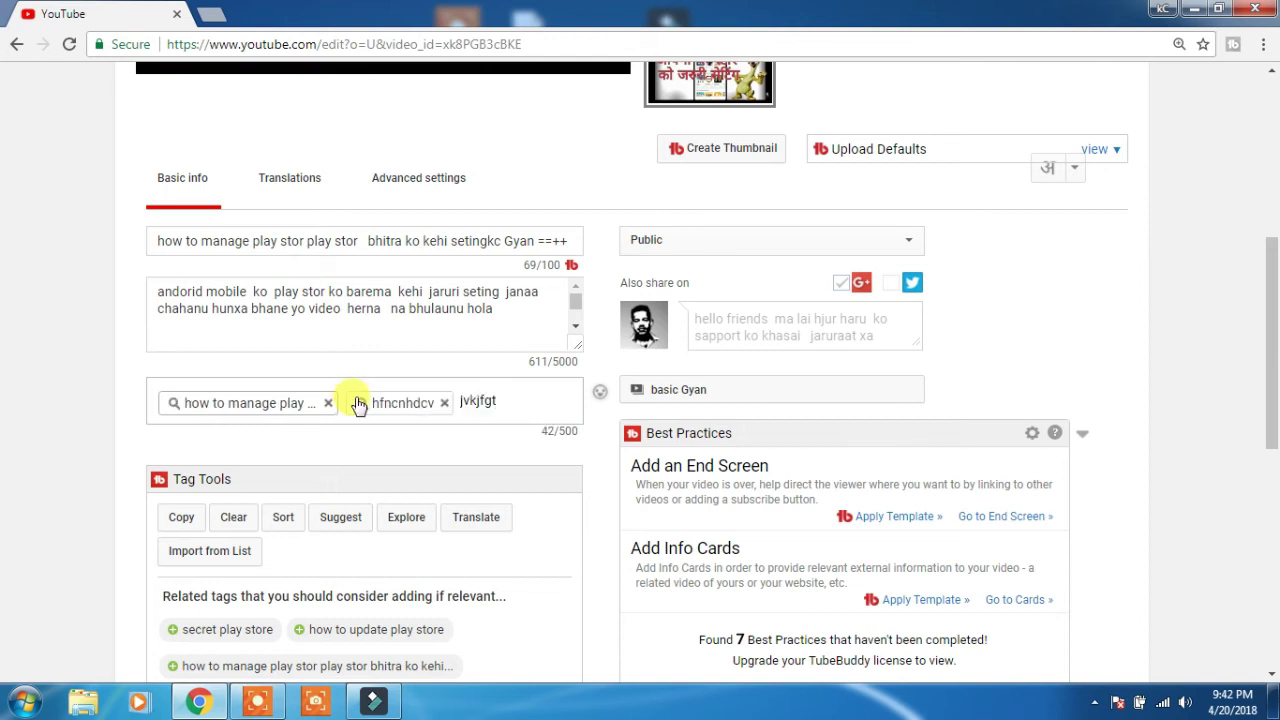
pyautogui.press('Return')
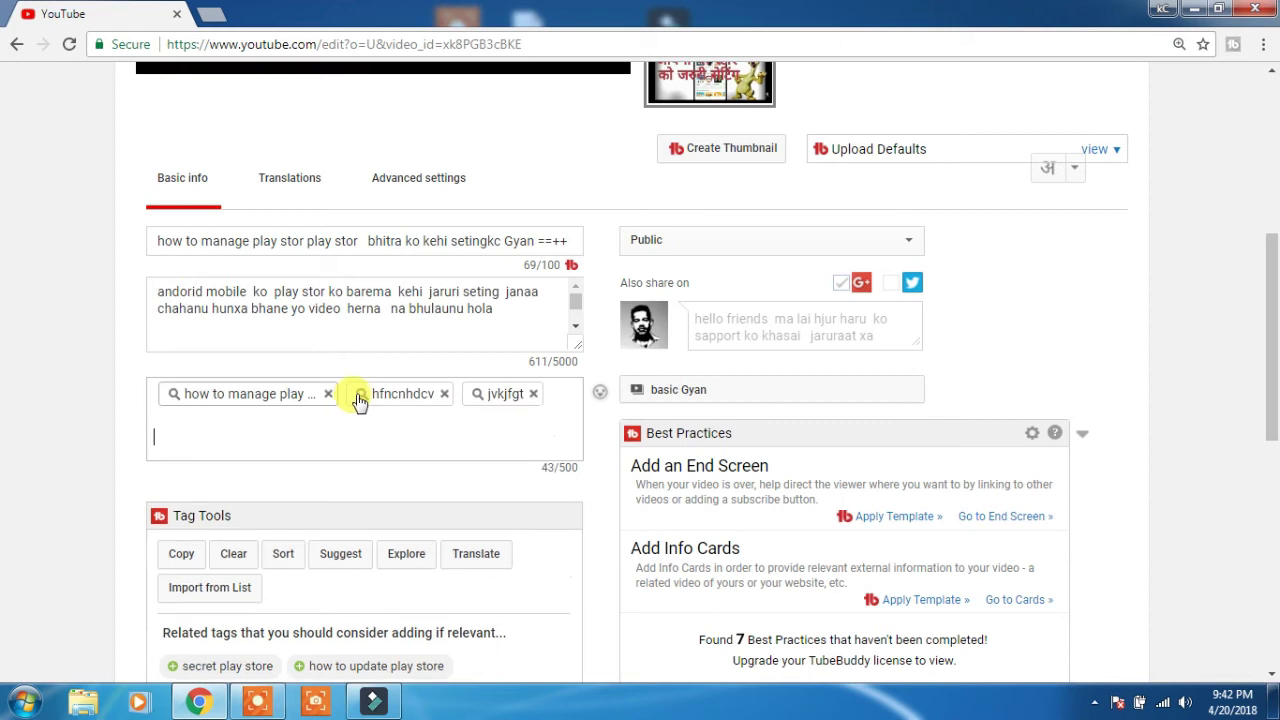
pyautogui.click(537, 396)
pyautogui.click(446, 403)
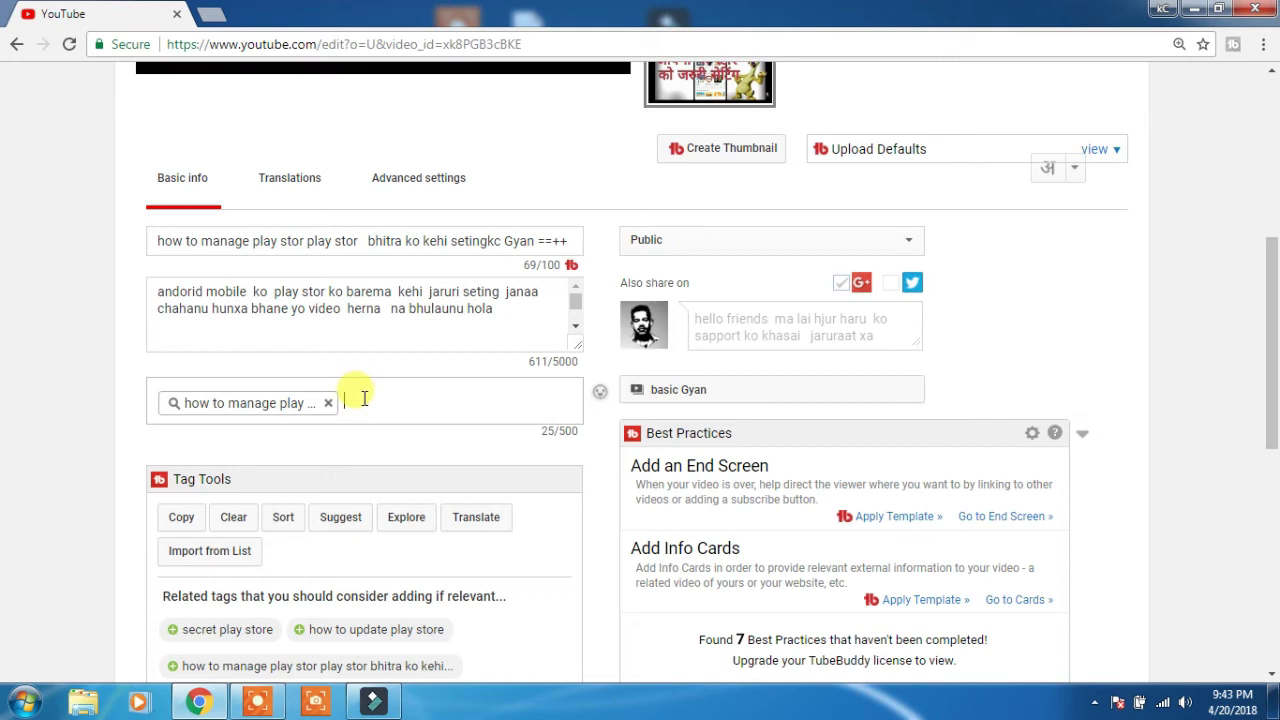
# Review the Play Store video's title against its remaining tag and the empty space in the tag field
pyautogui.scroll(5, 357, 371)
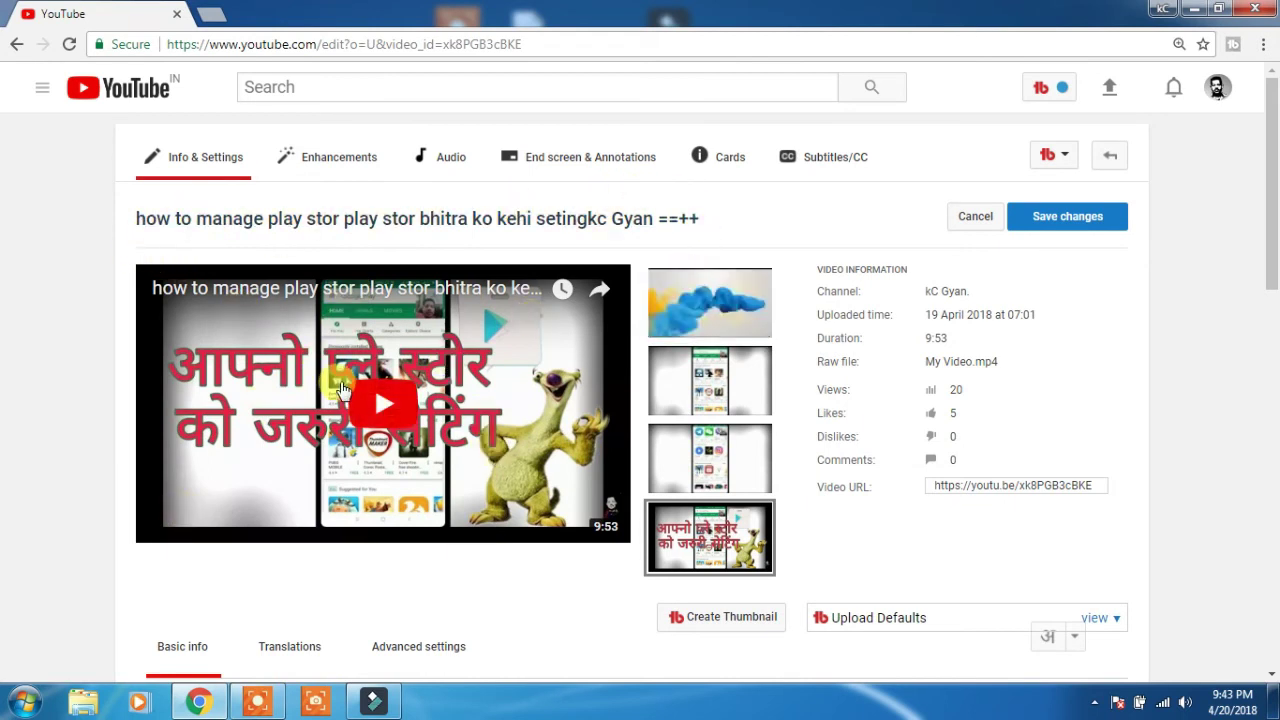
pyautogui.scroll(-5, 366, 372)
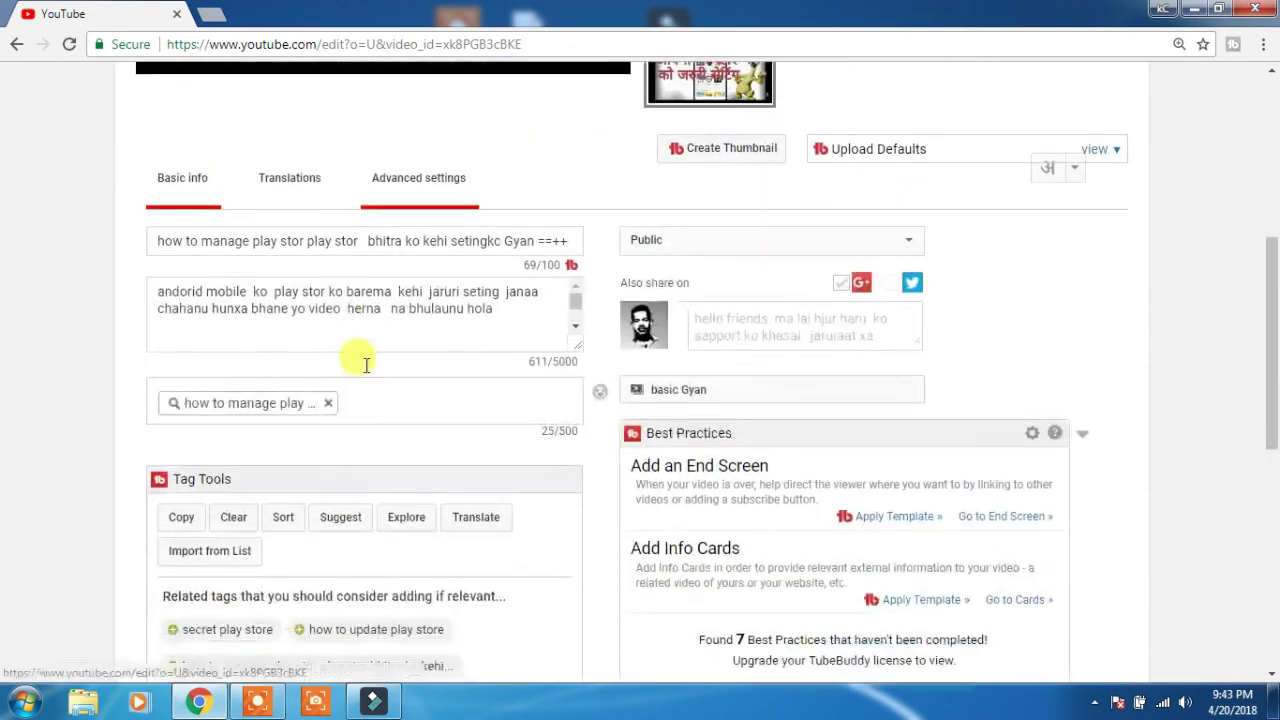
pyautogui.click(371, 398)
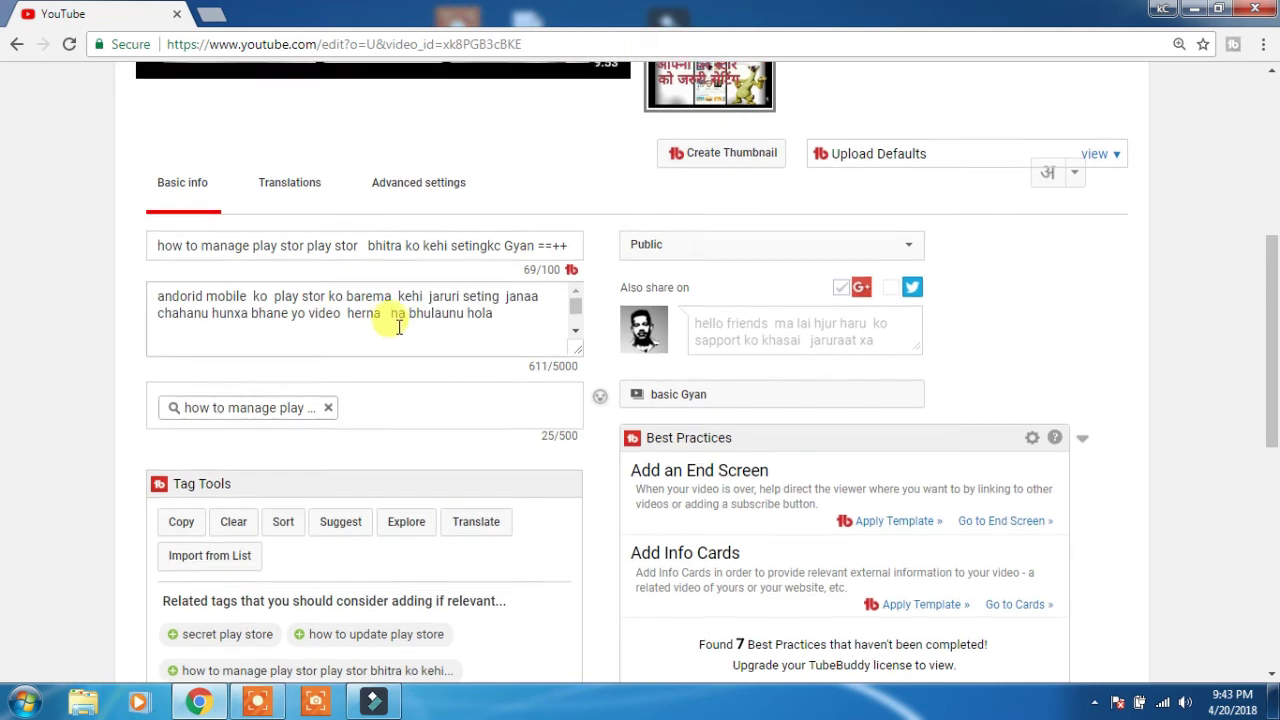
pyautogui.scroll(5, 398, 325)
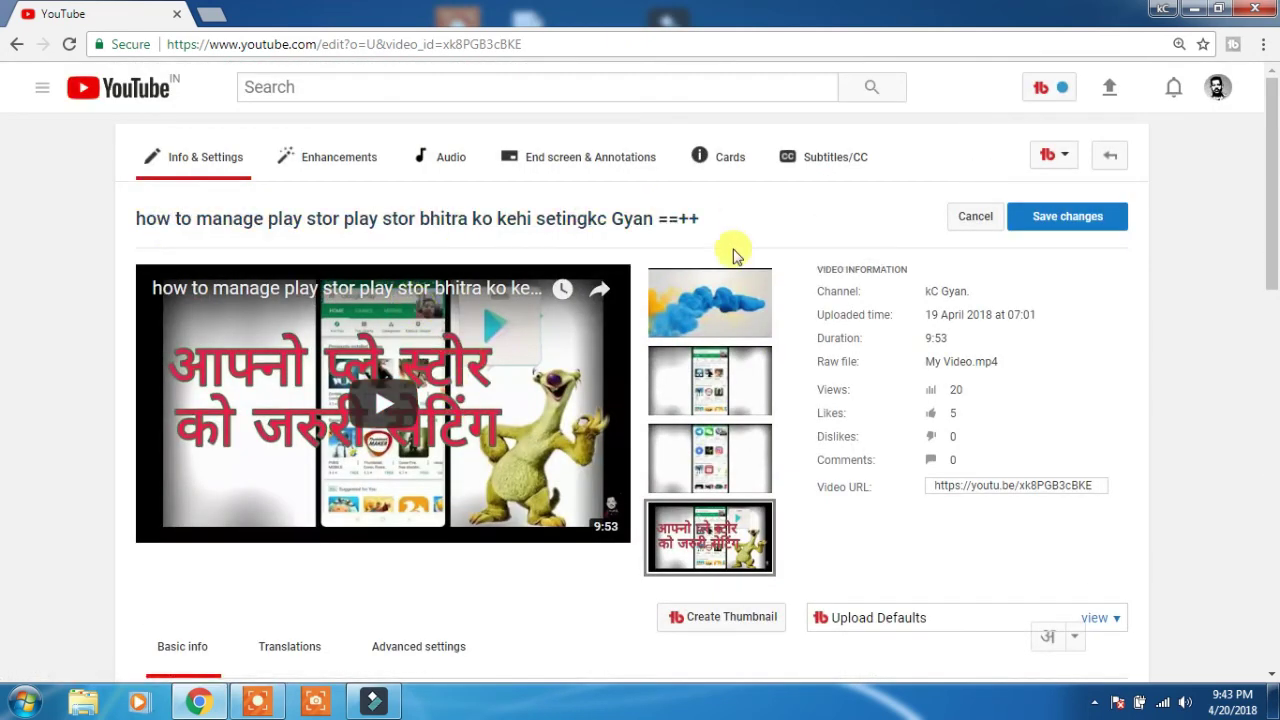
pyautogui.scroll(-3, 443, 406)
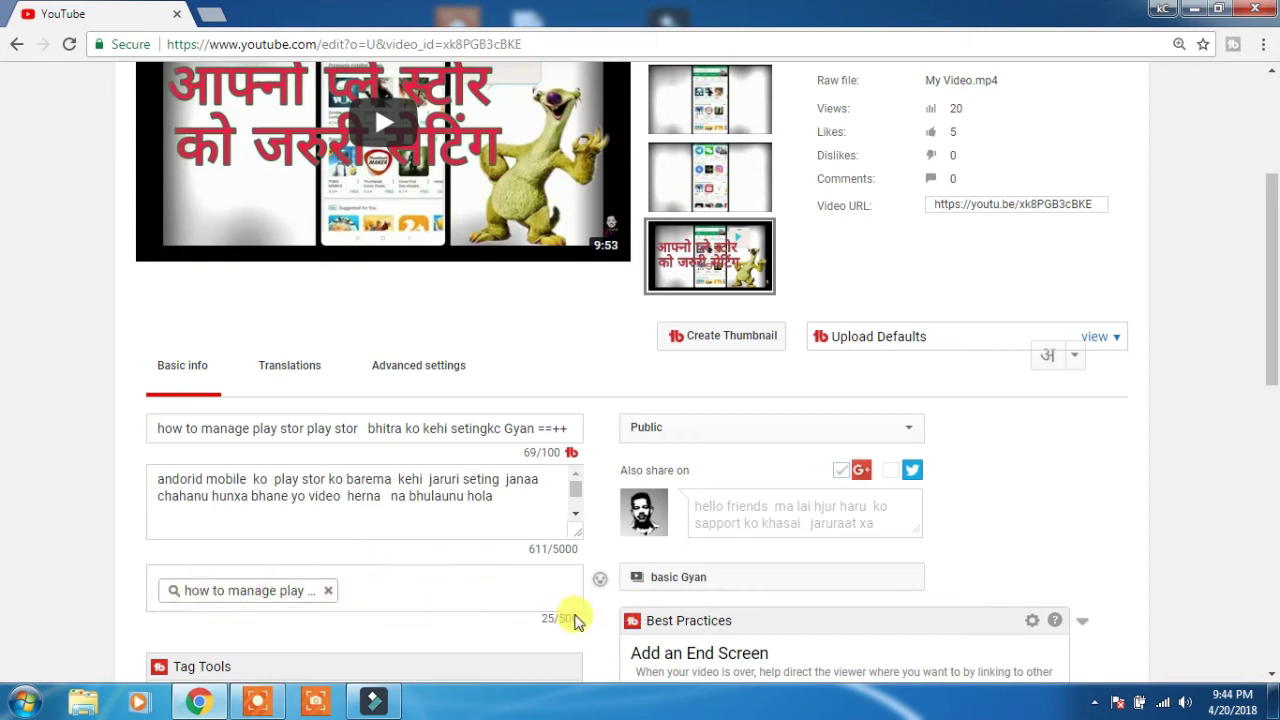
pyautogui.click(411, 561)
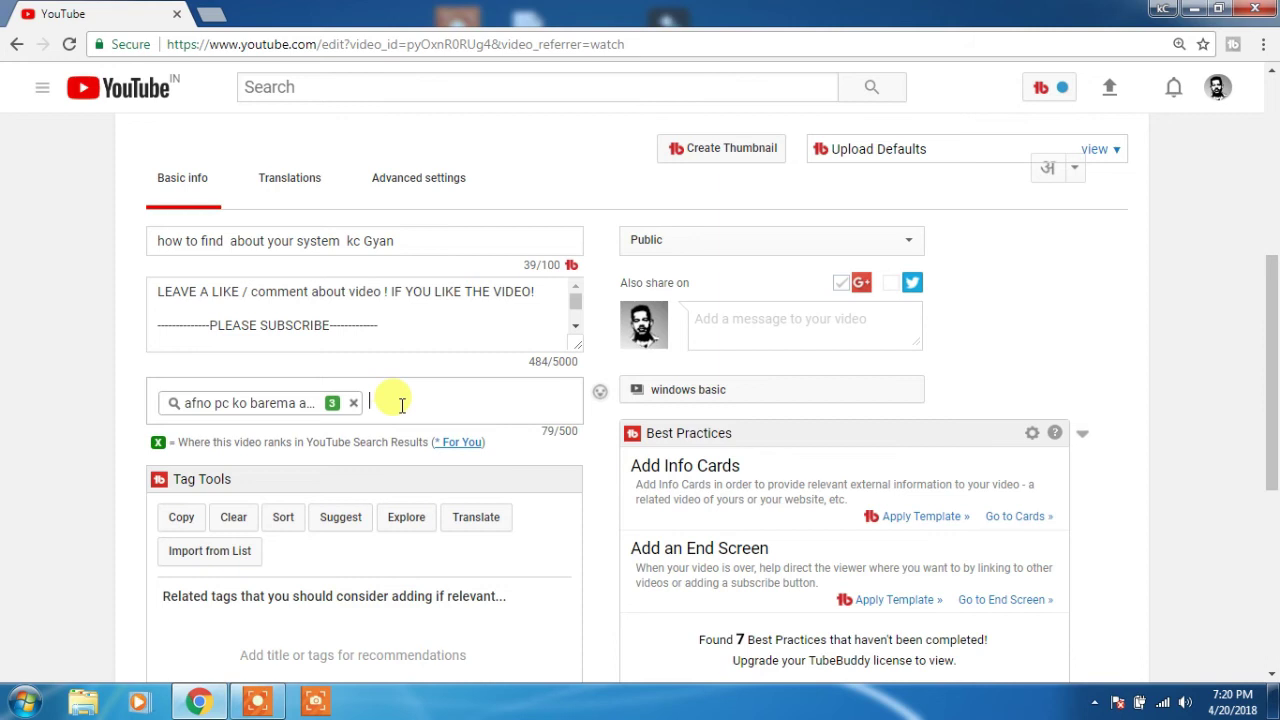
# Look over the tags, Tag Tools, Best Practices and Private Notes of the "how to find about your system" video
pyautogui.click(401, 404)
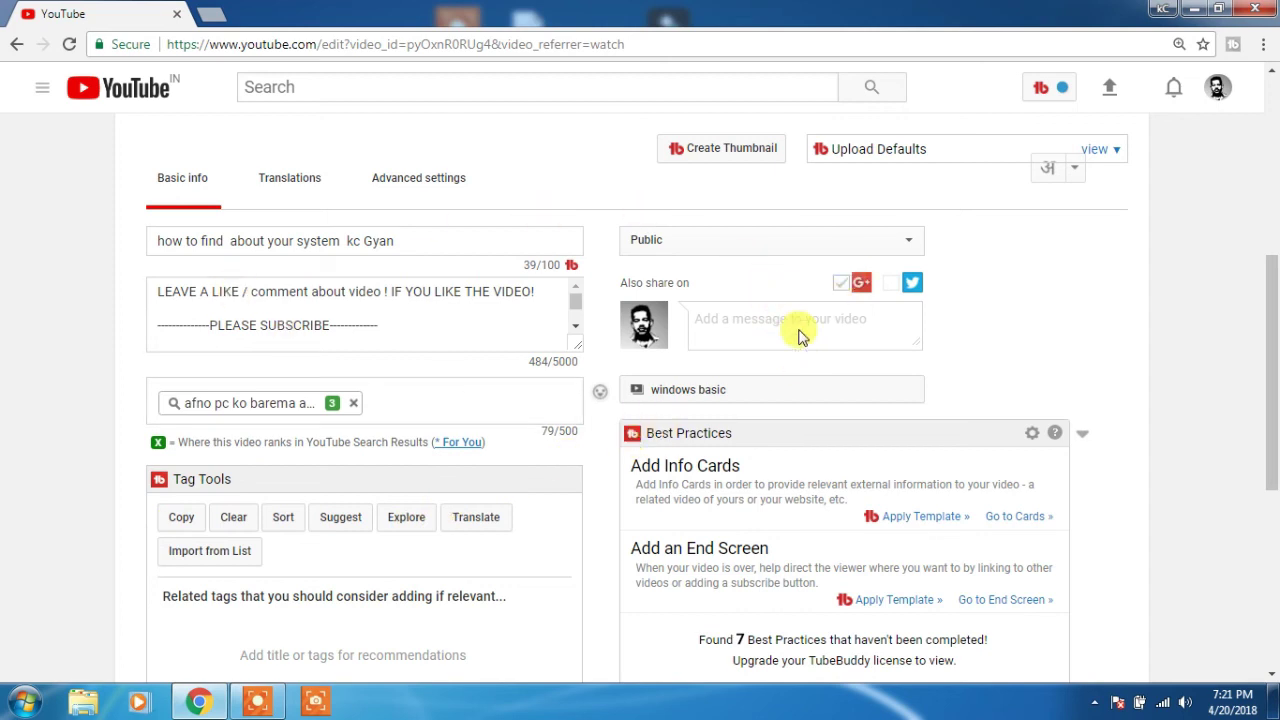
pyautogui.scroll(-1, 775, 486)
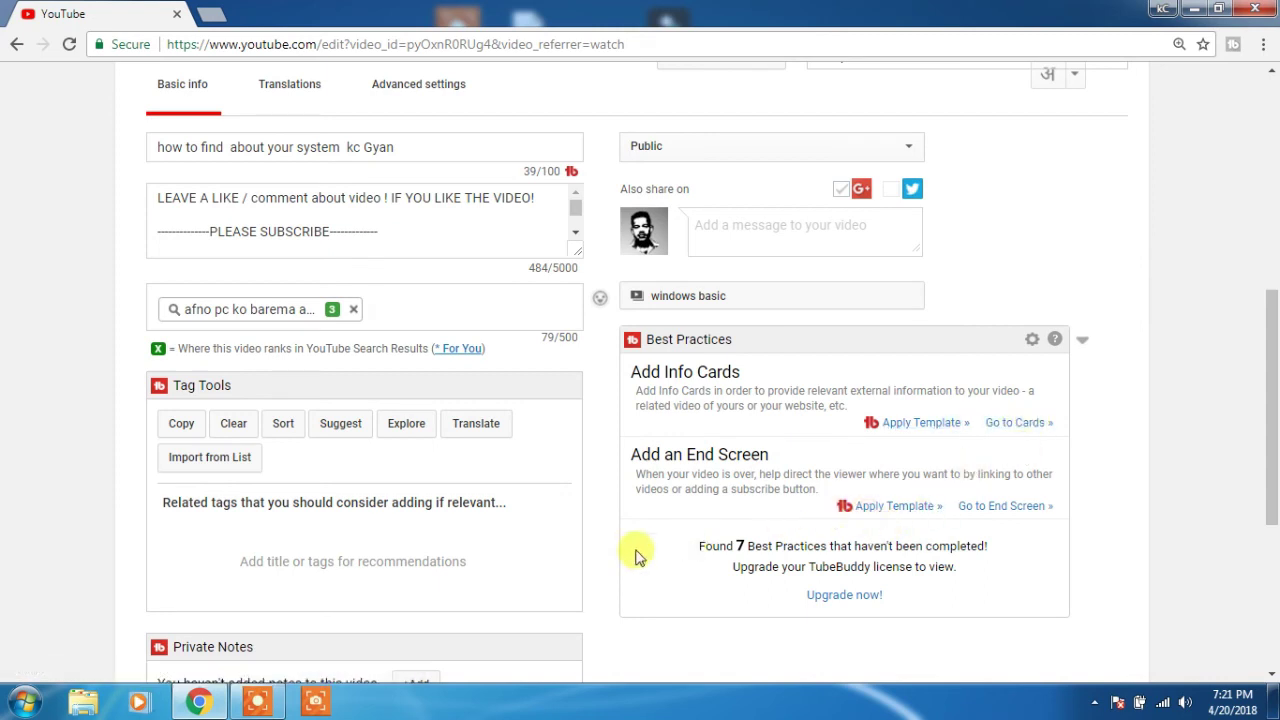
pyautogui.scroll(-1, 268, 521)
pyautogui.scroll(-3, 268, 521)
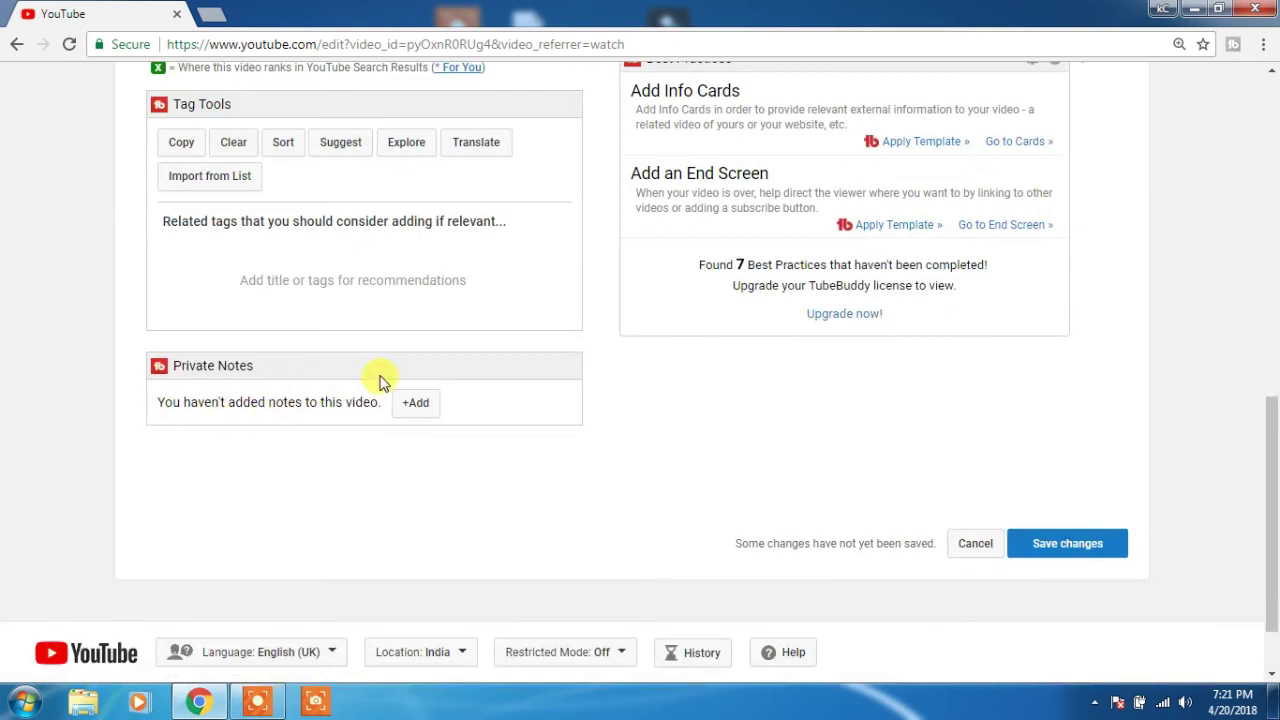
pyautogui.scroll(3, 380, 377)
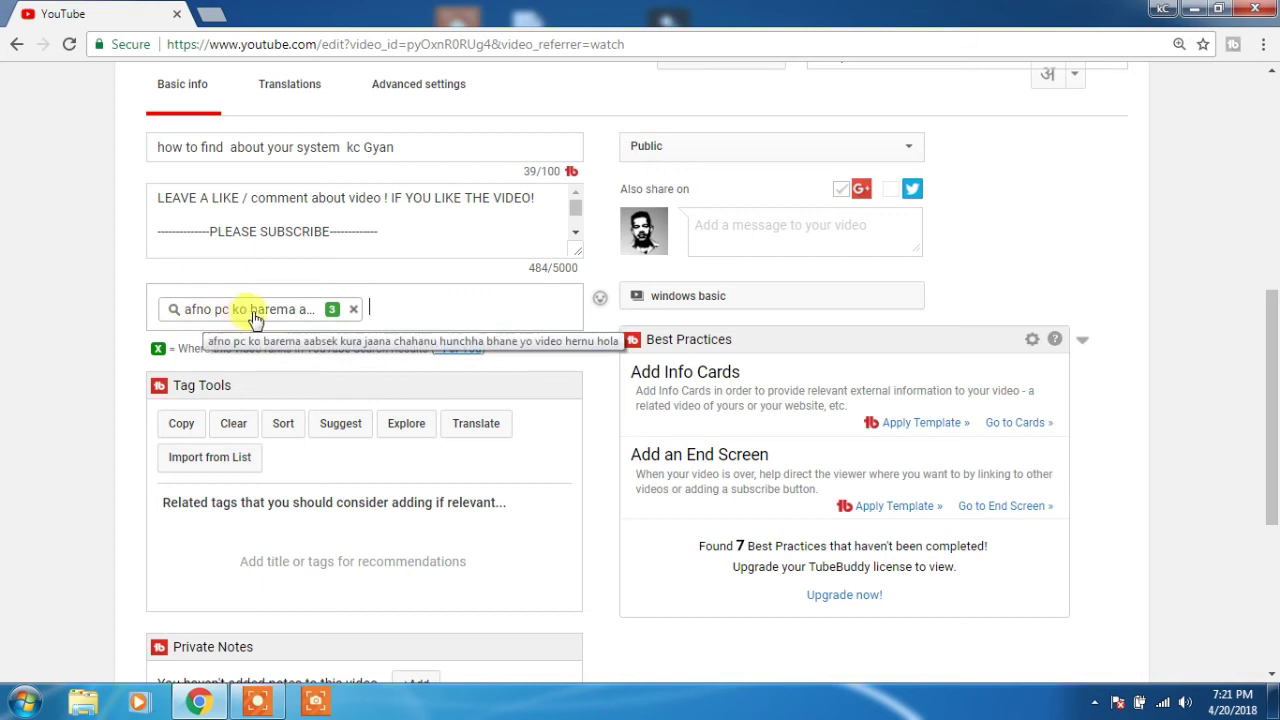
# Translate the video's existing tag into Arabic with the Tag Translator and add the translation to its tags
pyautogui.click(469, 425)
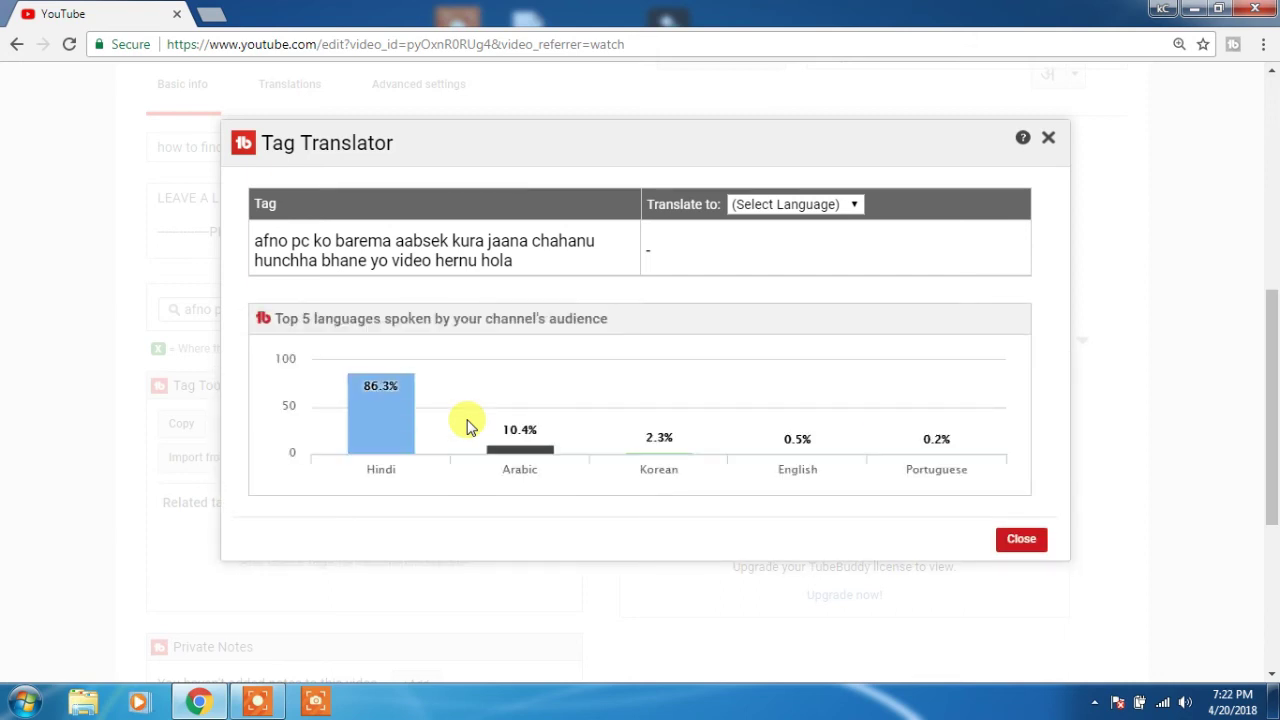
pyautogui.moveTo(358, 415)
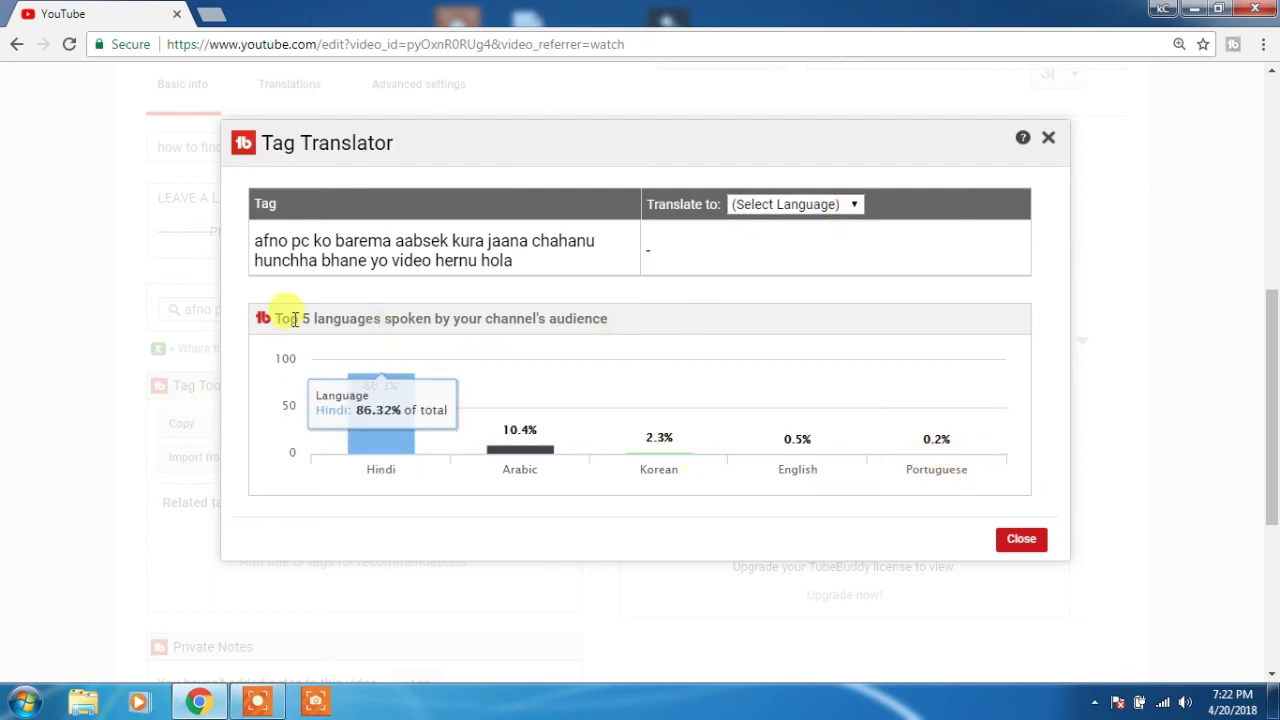
pyautogui.click(855, 205)
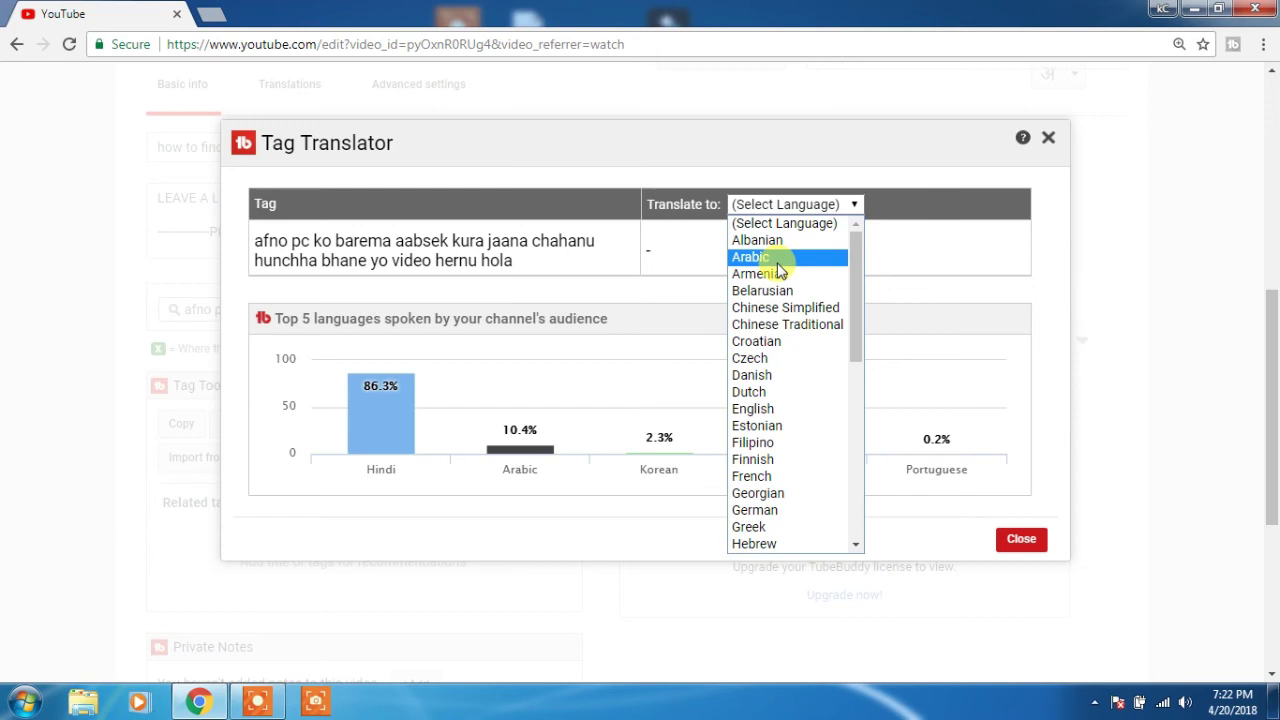
pyautogui.click(778, 264)
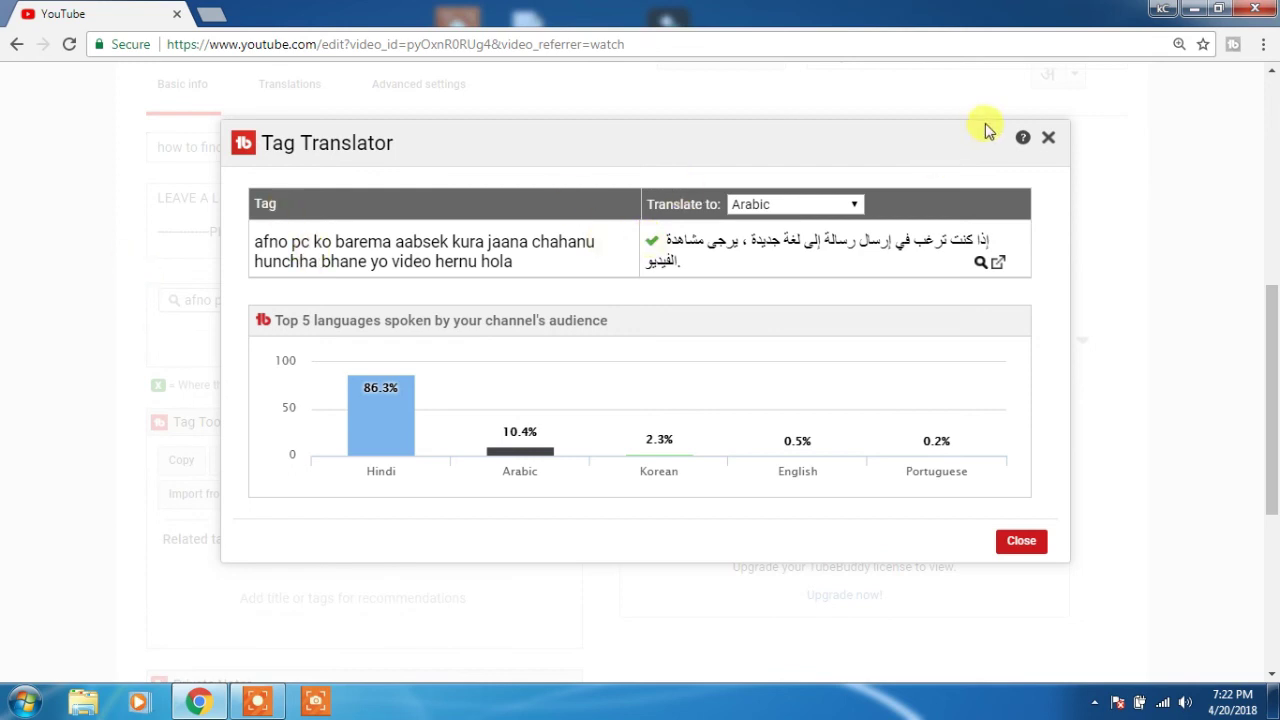
pyautogui.click(1045, 137)
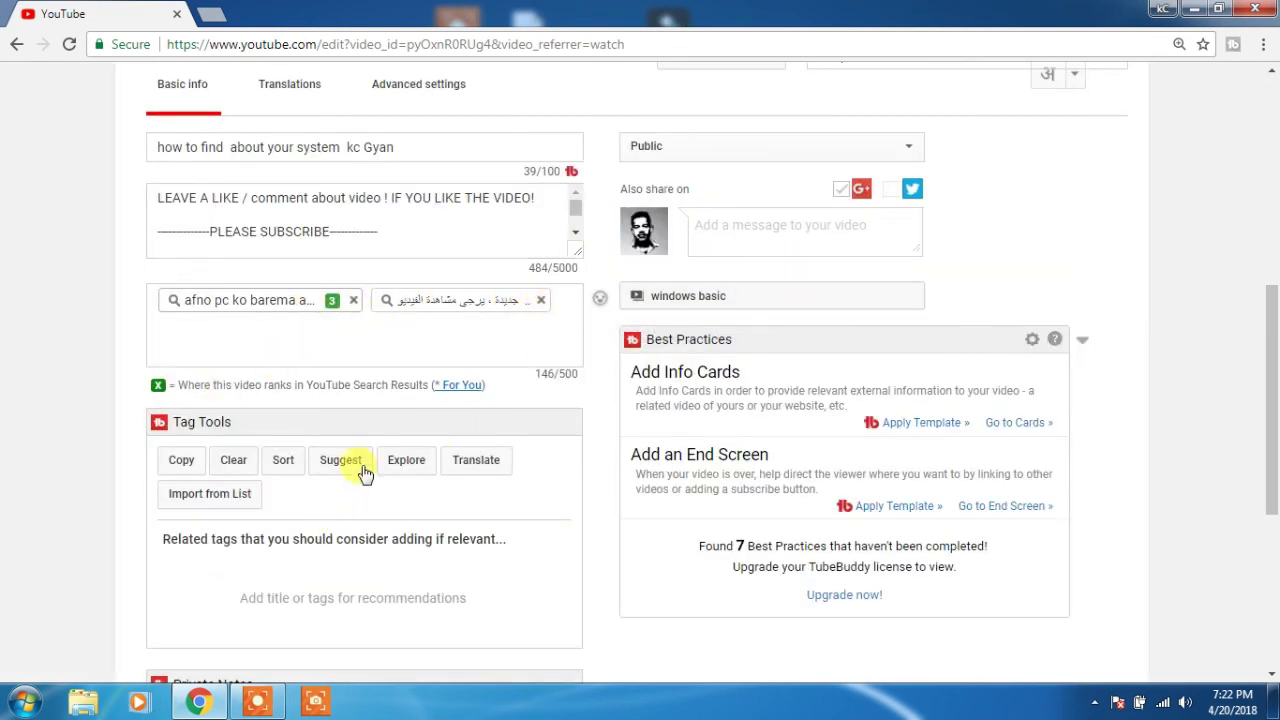
# Reopen the Tag Translator, browse the available target languages down to Welsh, and close it without choosing one
pyautogui.click(478, 461)
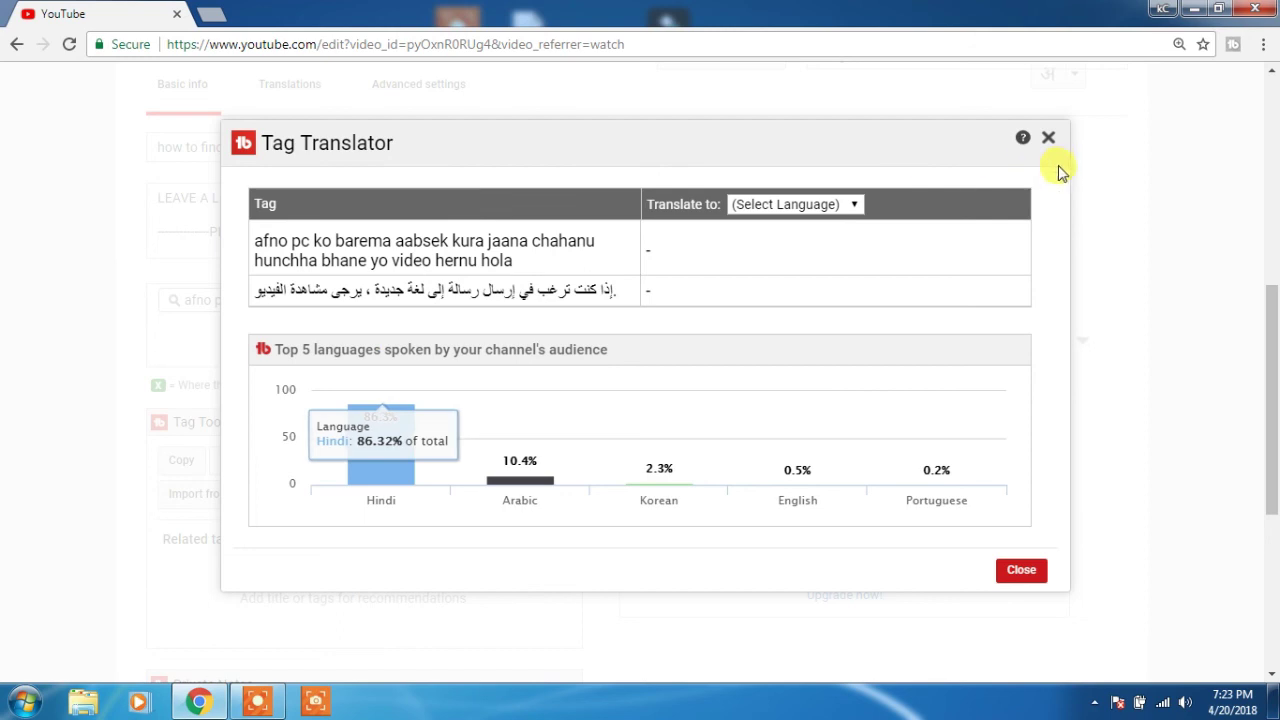
pyautogui.click(849, 214)
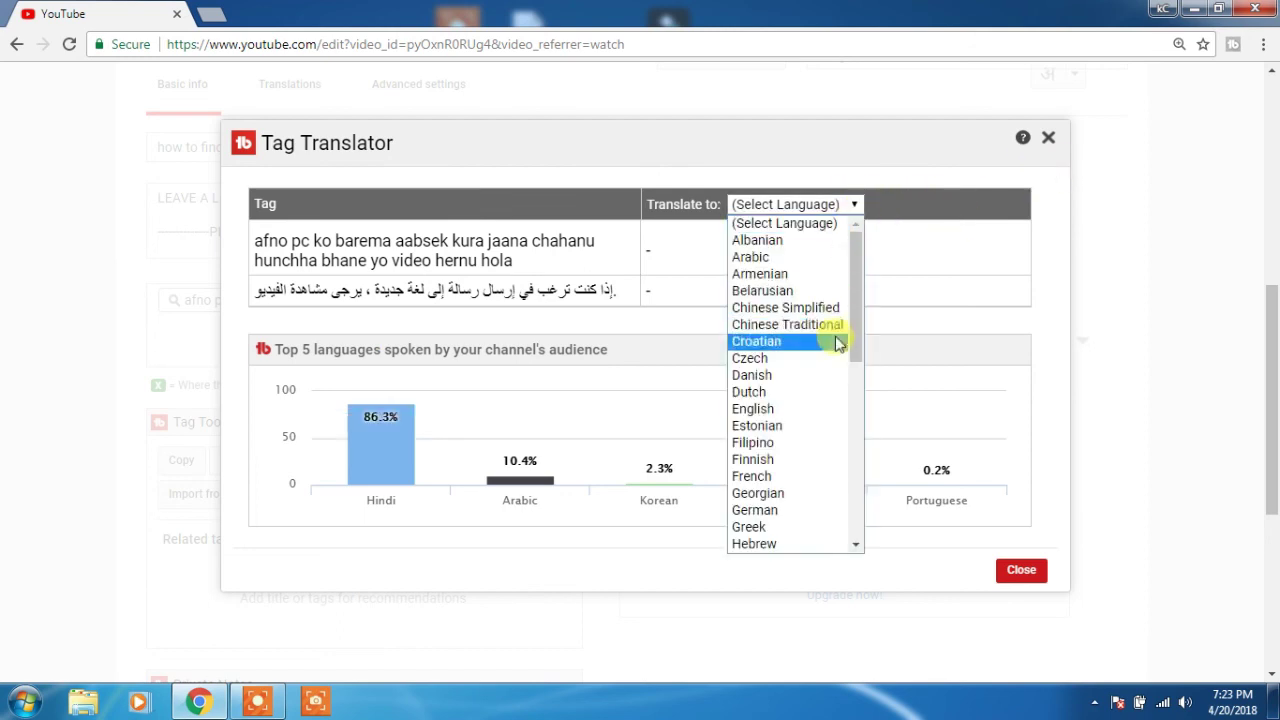
pyautogui.moveTo(851, 312); pyautogui.dragTo(860, 530)
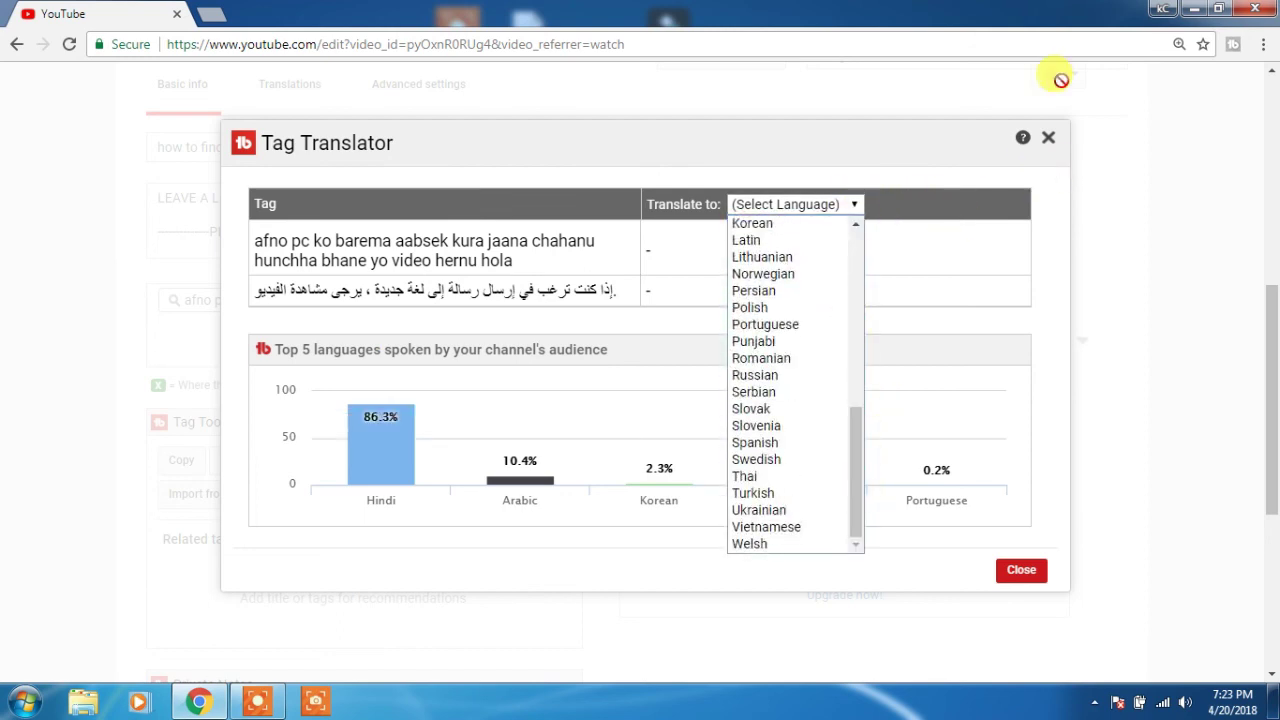
pyautogui.click(1050, 140)
pyautogui.click(1050, 140)
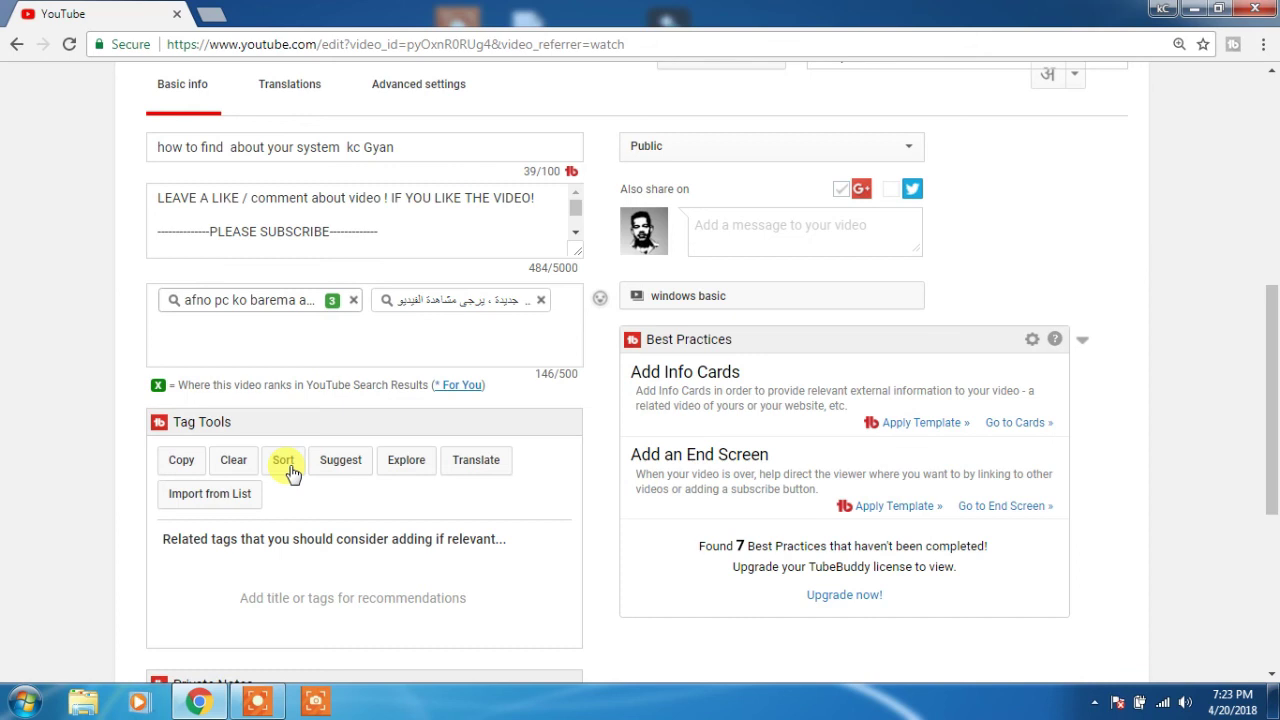
# Open the Suggested Tags for the video and read its search and related-channel suggestions
pyautogui.click(358, 462)
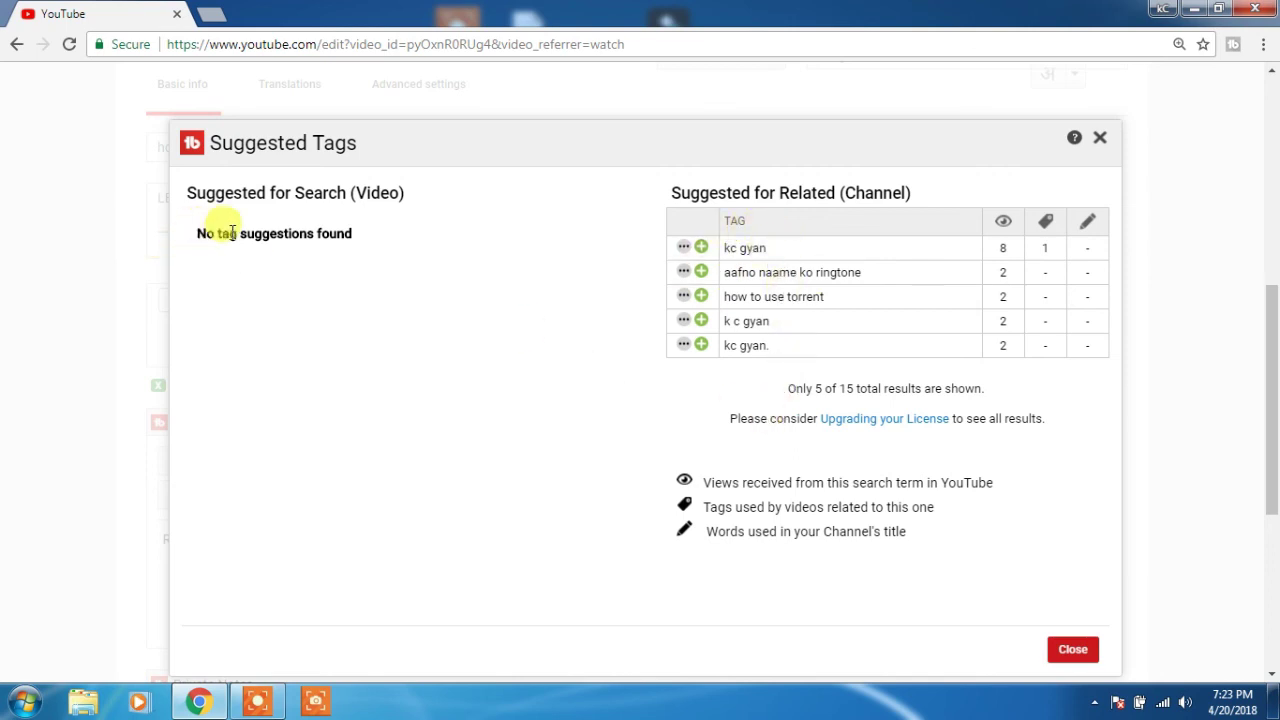
pyautogui.moveTo(362, 234); pyautogui.dragTo(197, 240)
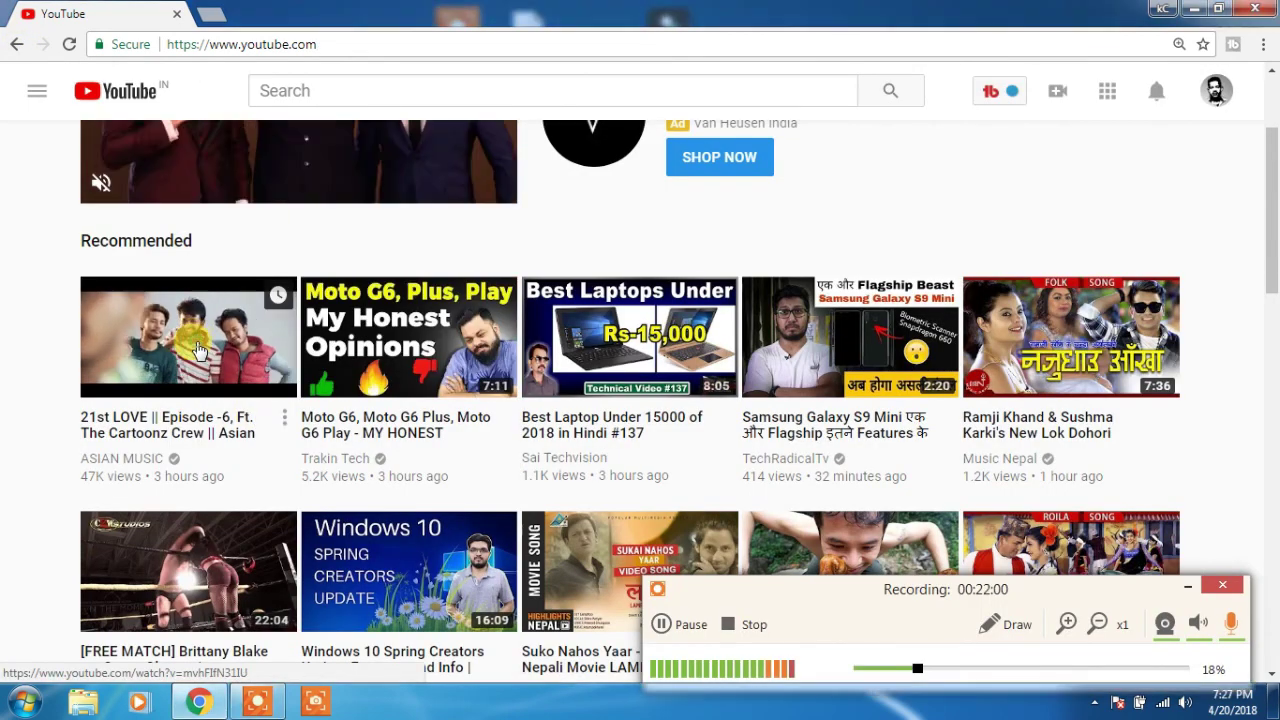
# Open the recommended video "21st LOVE || Episode -6, Ft. The Cartoonz Crew" and load its Videolytics statistics
pyautogui.click(197, 349)
pyautogui.scroll(-3, 197, 349)
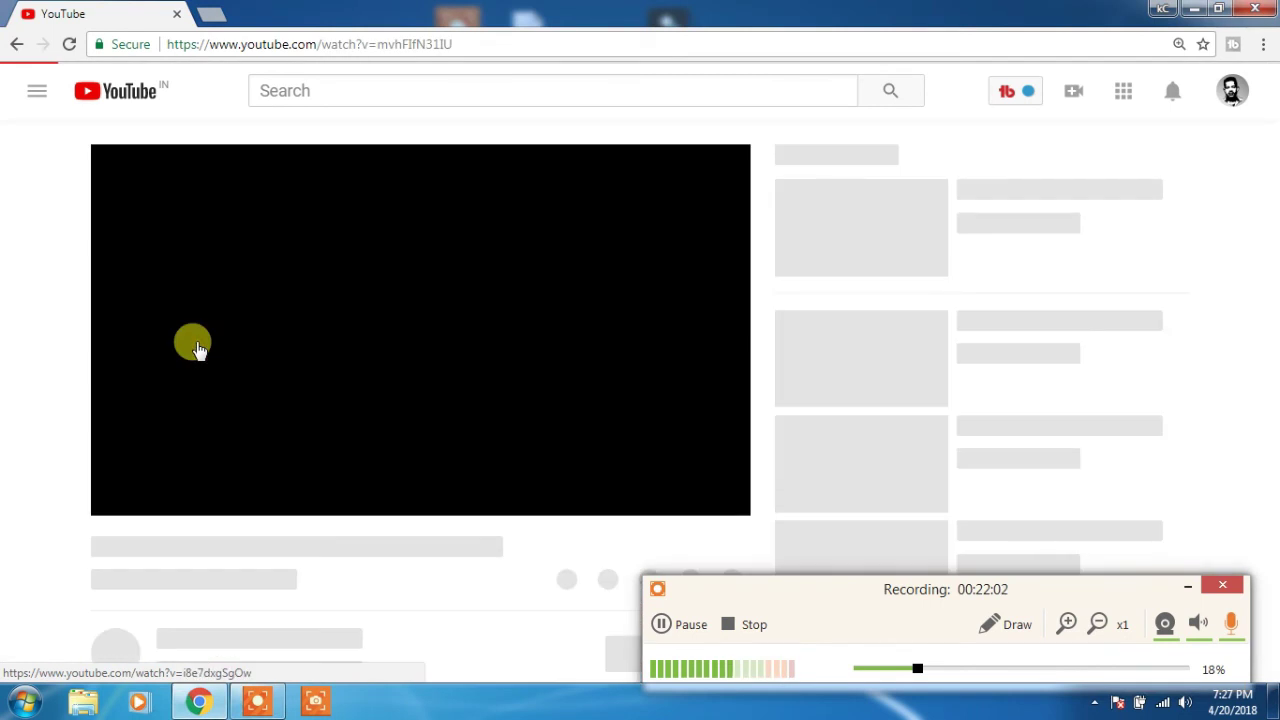
pyautogui.click(1191, 588)
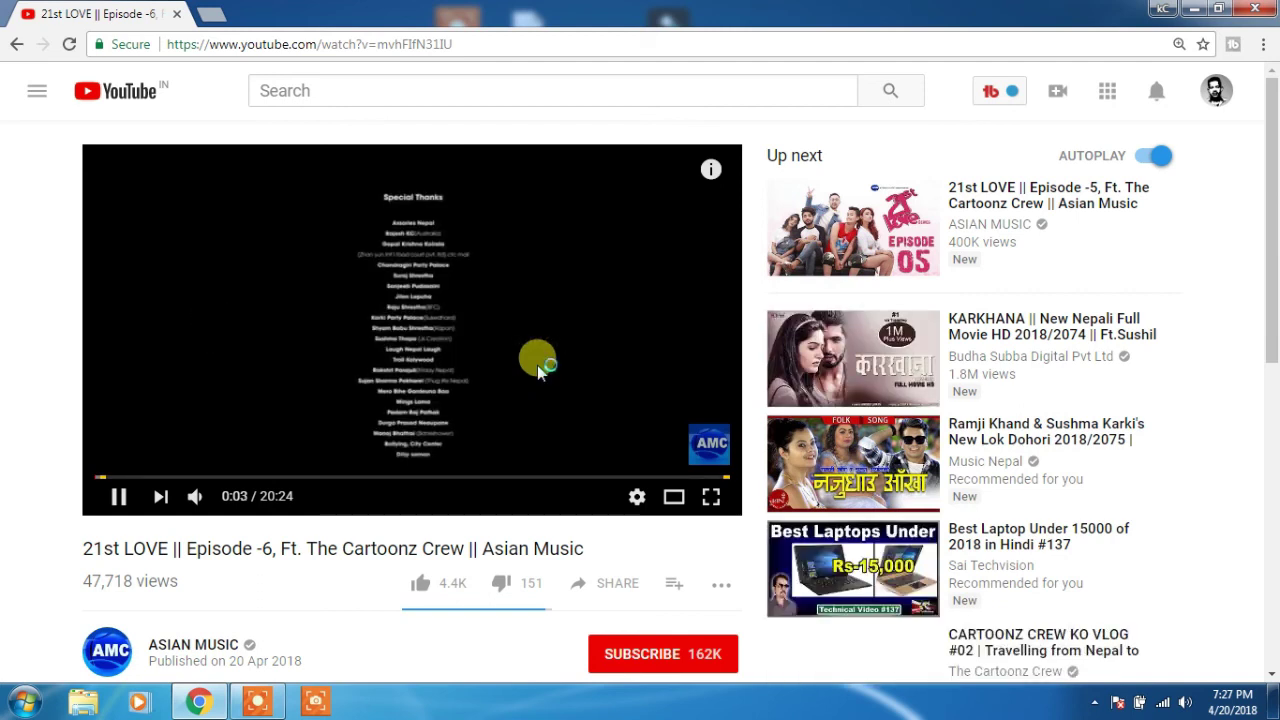
pyautogui.scroll(-3, 540, 368)
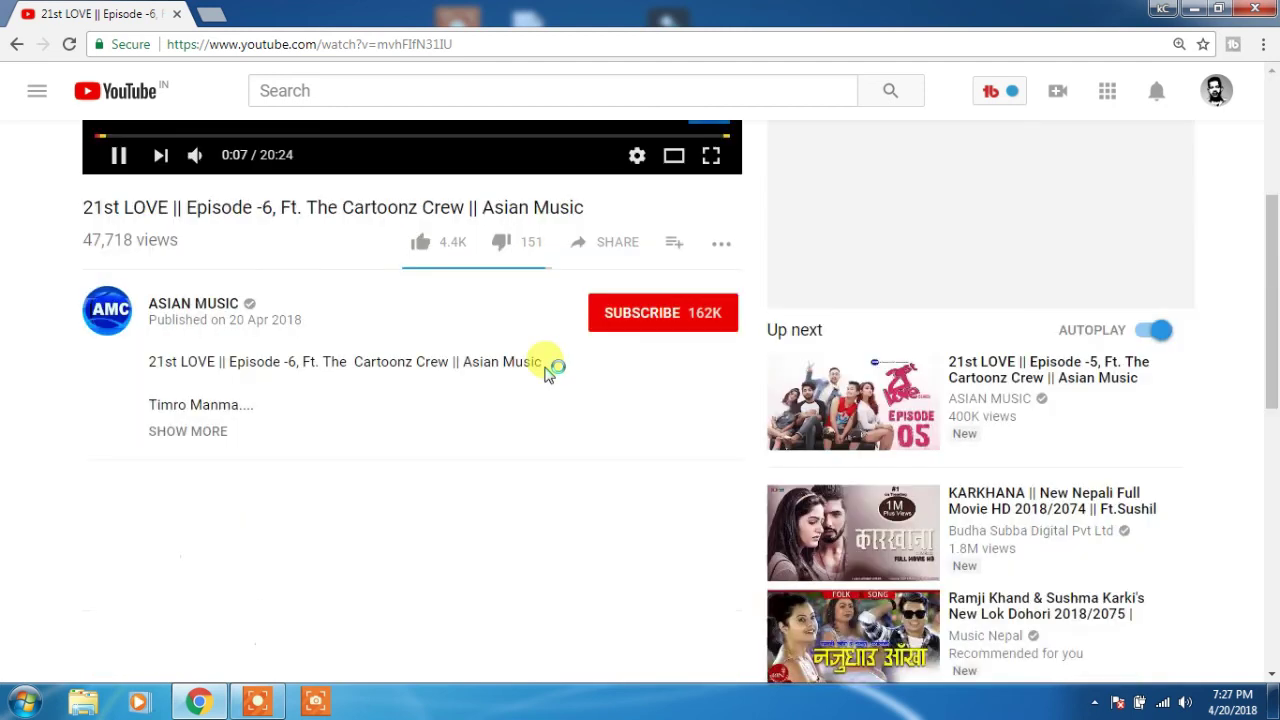
pyautogui.scroll(-1, 548, 372)
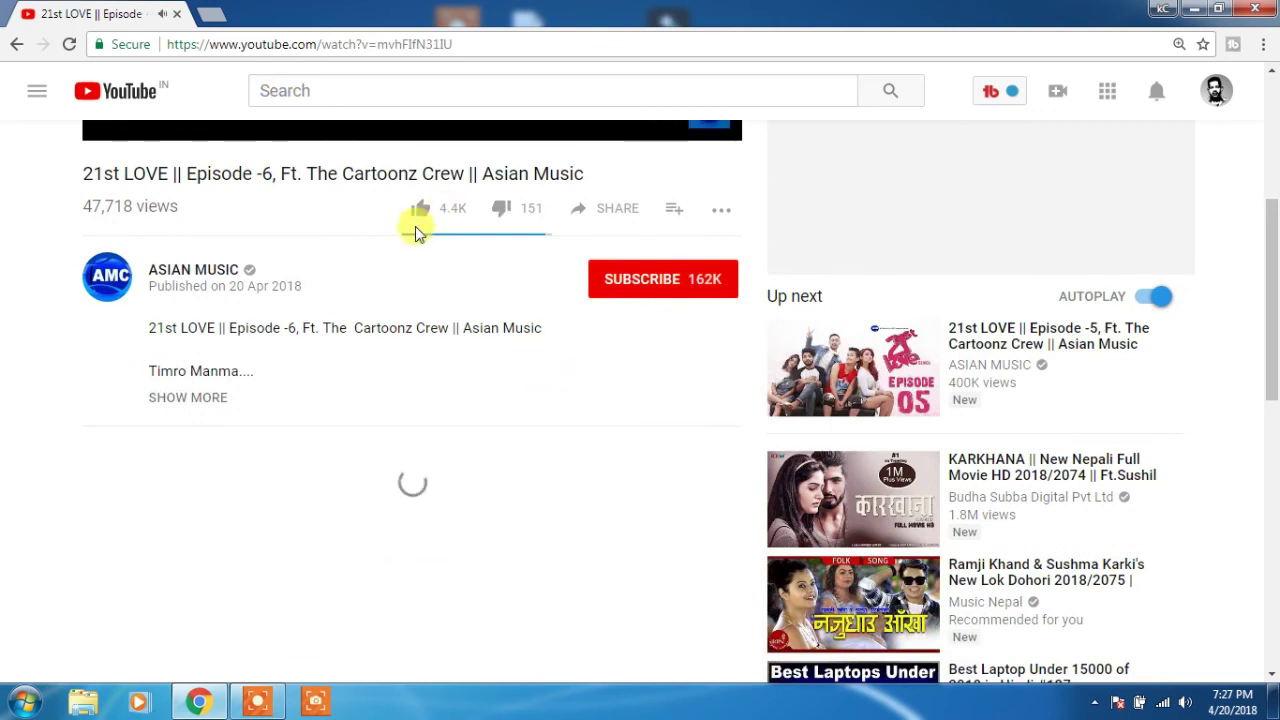
pyautogui.scroll(4, 416, 232)
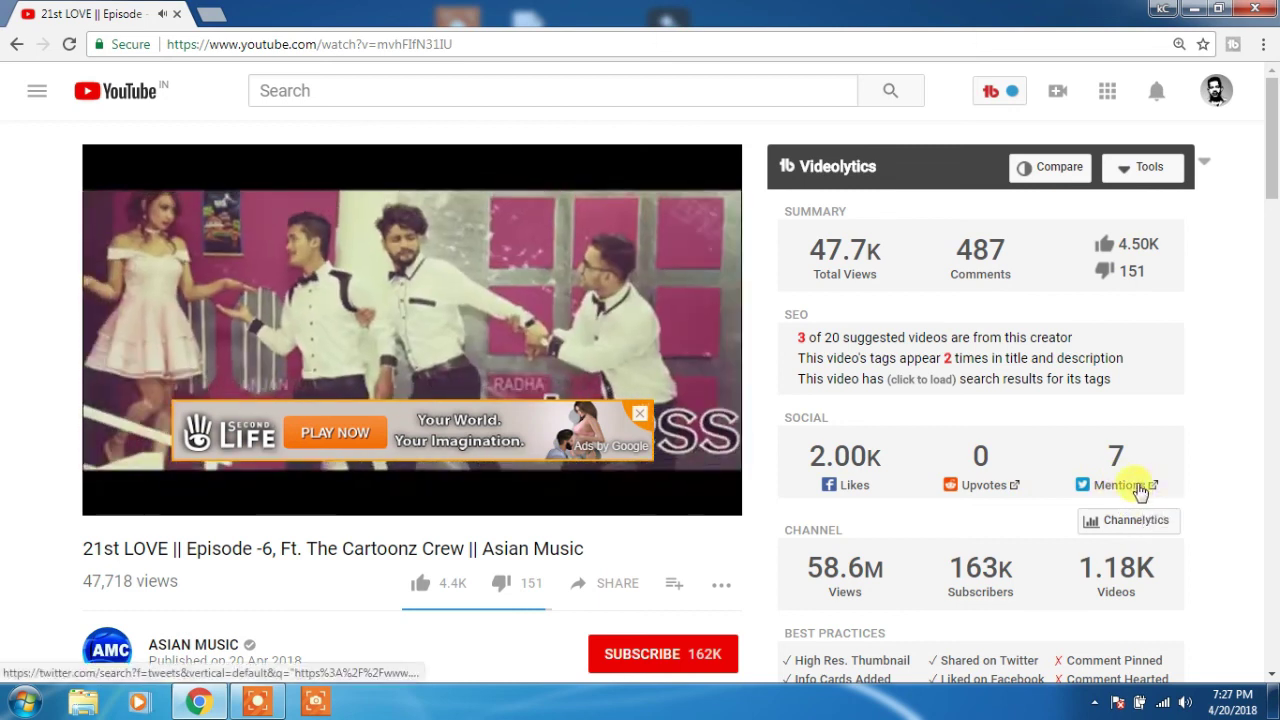
# Review the video's Videolytics, covering the social figures, channel figures, Best Practices and tags
pyautogui.scroll(-1, 1135, 495)
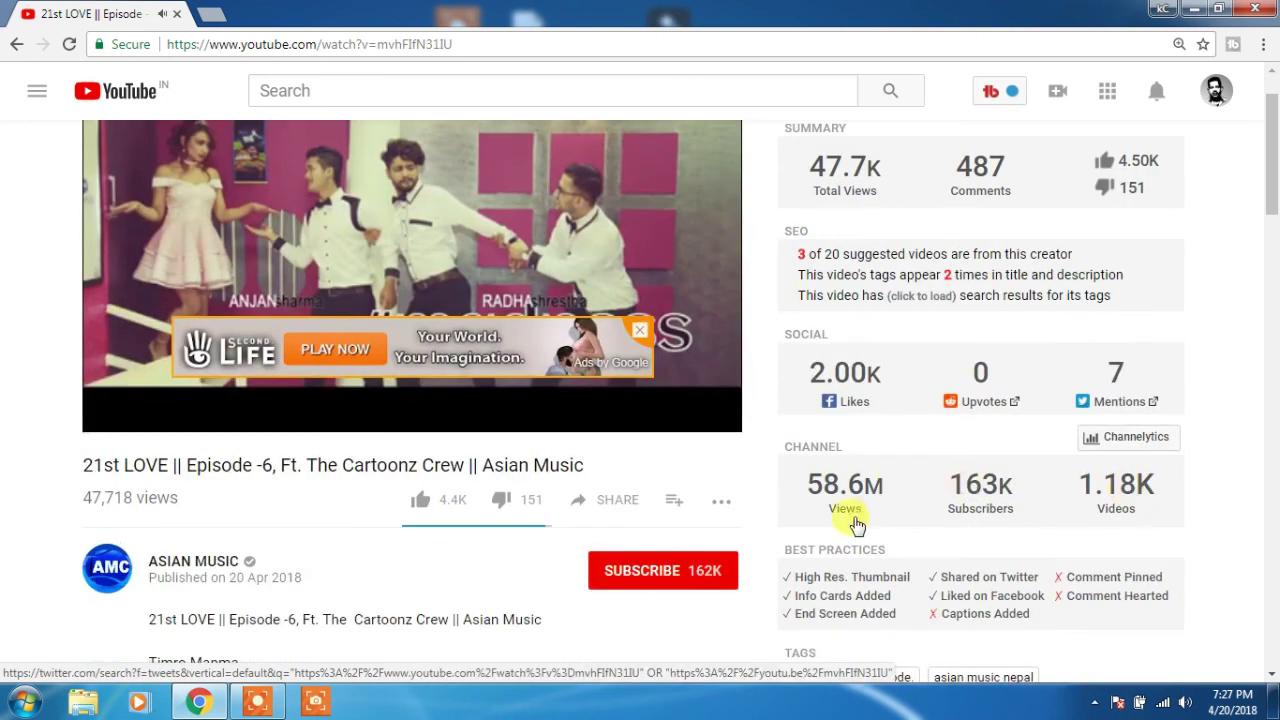
pyautogui.scroll(-1, 855, 524)
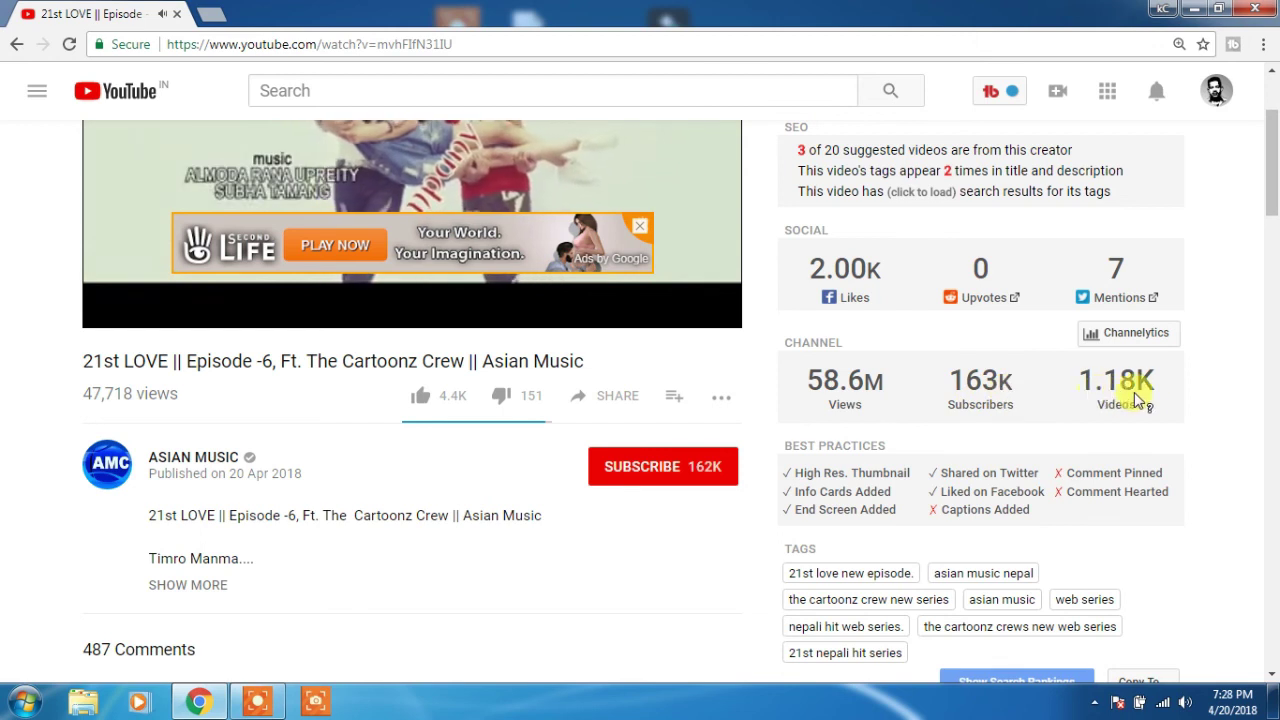
pyautogui.moveTo(1120, 417)
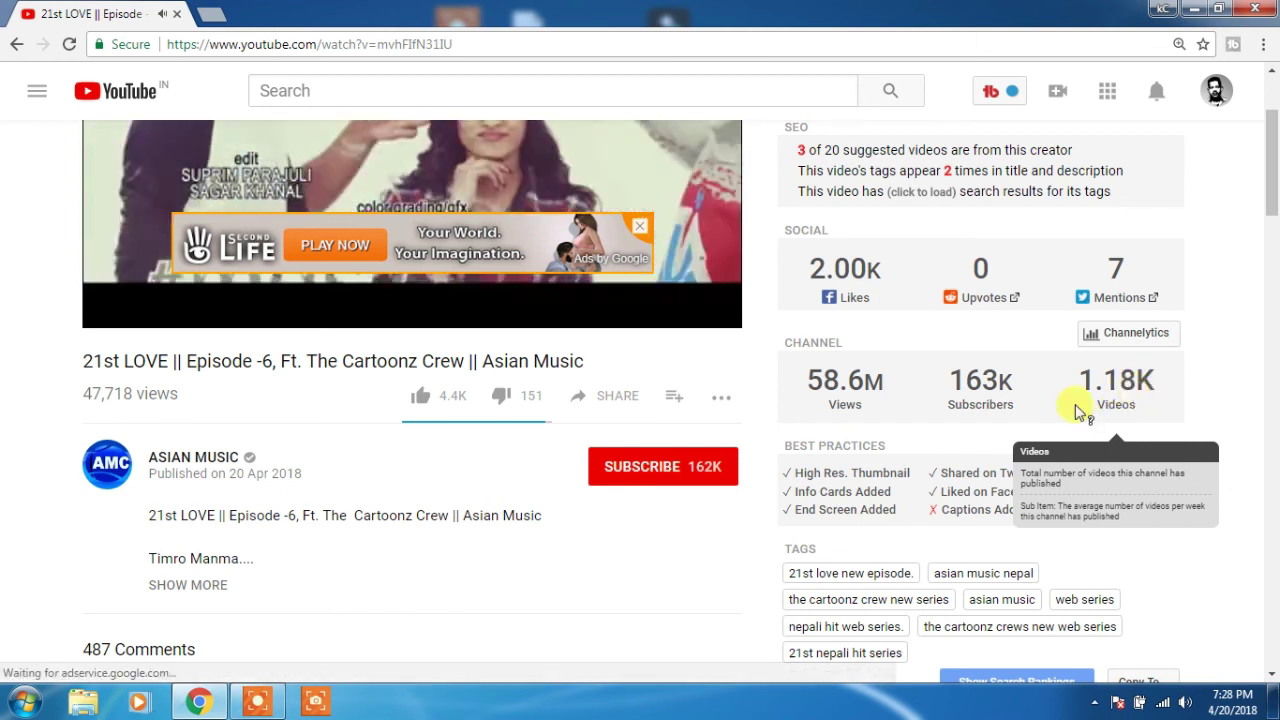
pyautogui.scroll(-1, 920, 470)
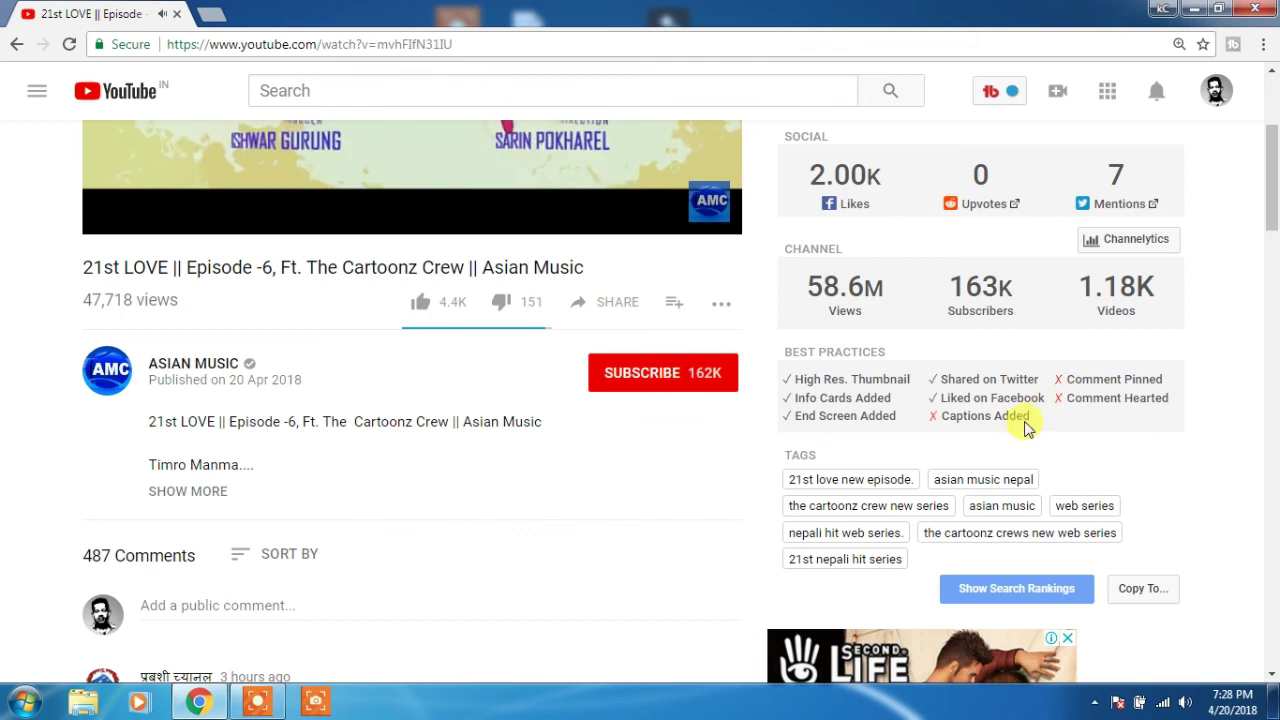
pyautogui.scroll(-2, 1000, 430)
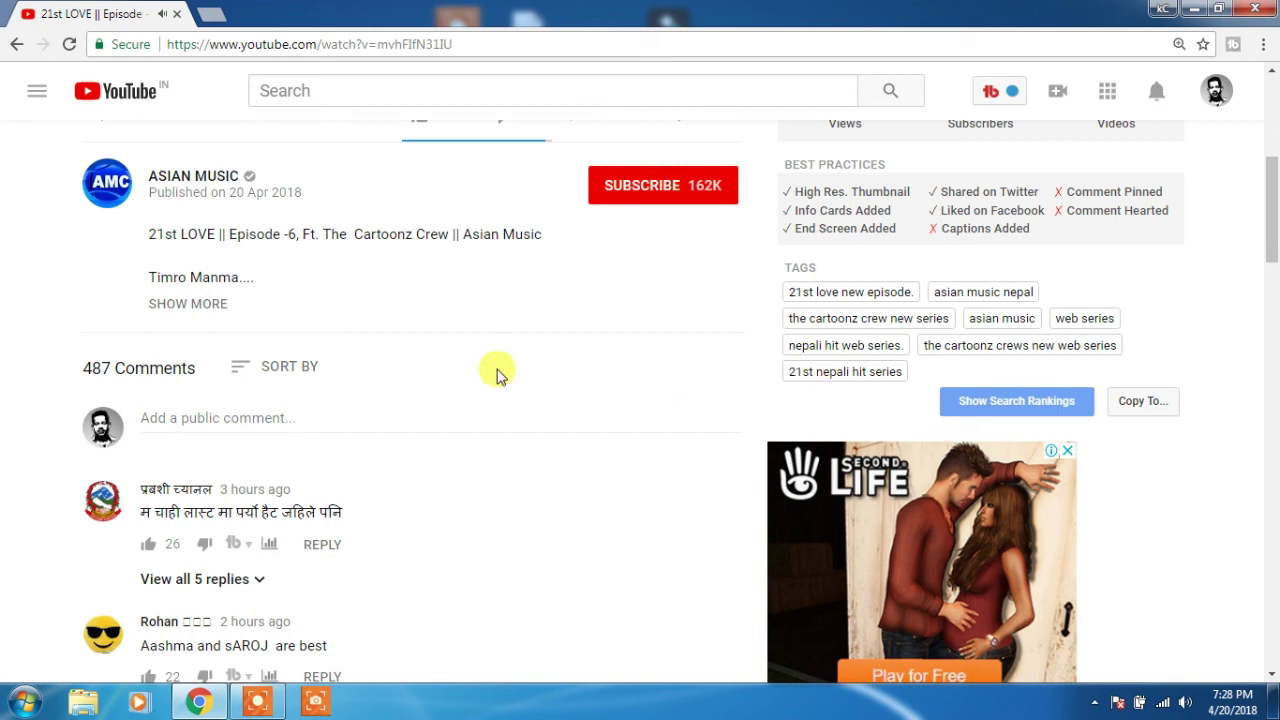
# Look over the video's tags and open the list of Videolytics tools
pyautogui.click(1066, 400)
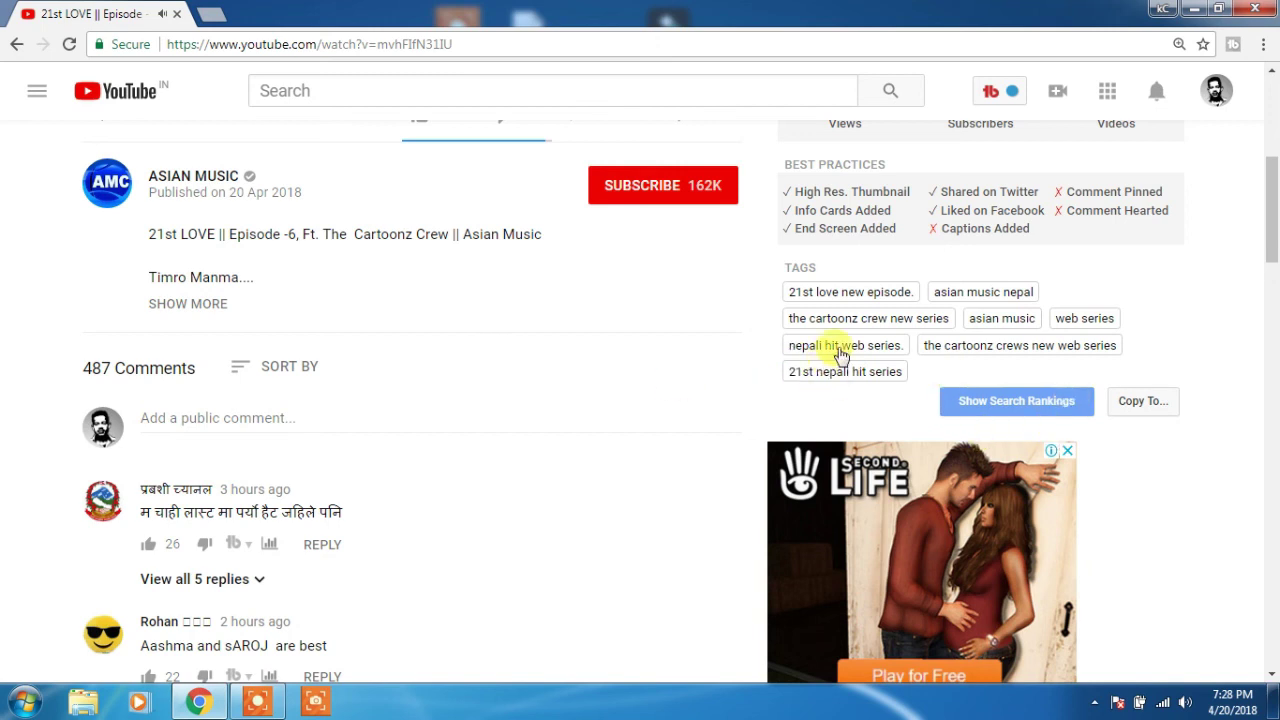
pyautogui.scroll(5, 840, 355)
pyautogui.click(1125, 168)
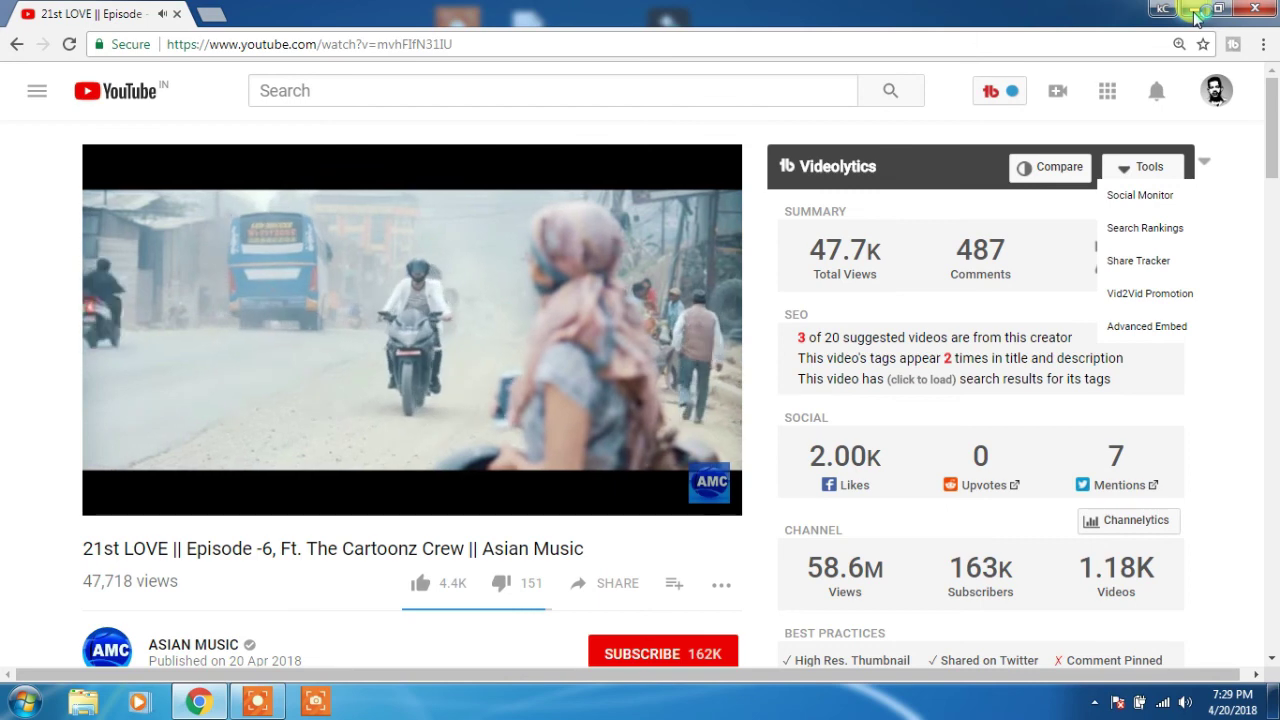
# Minimise the browser window and refresh the Windows desktop twice
pyautogui.click(1196, 10)
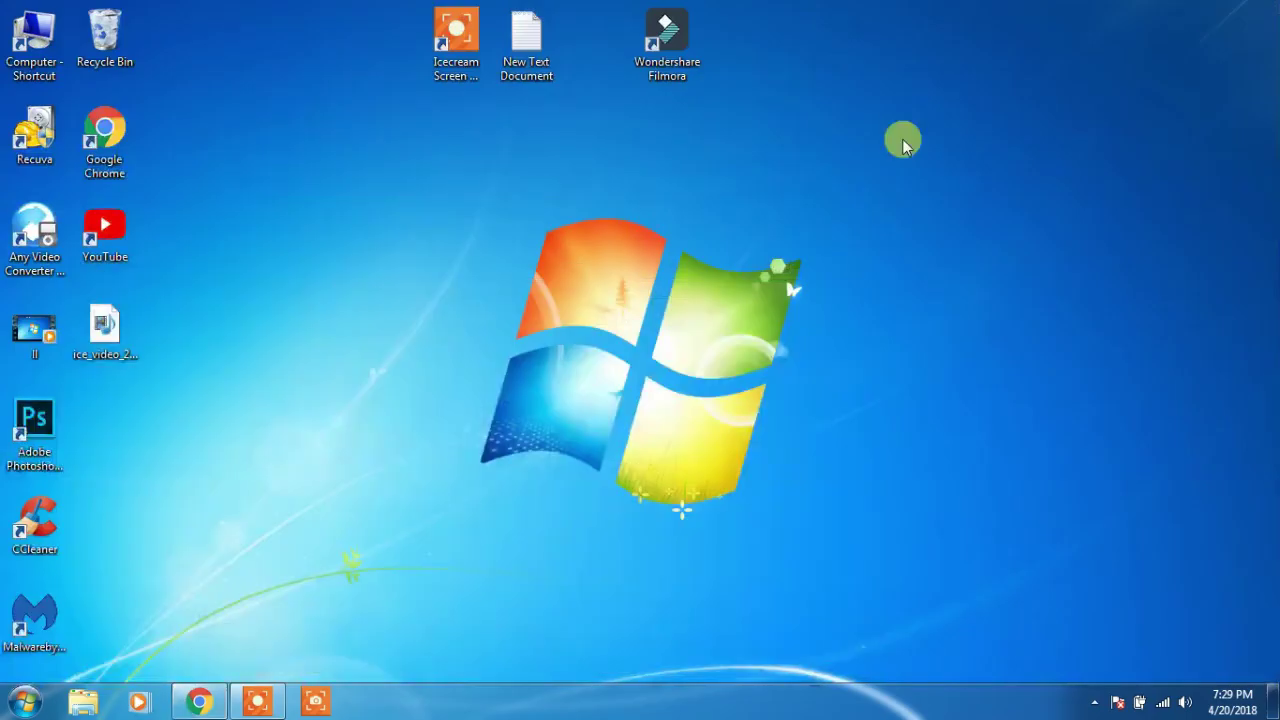
pyautogui.rightClick(897, 134)
pyautogui.click(955, 190)
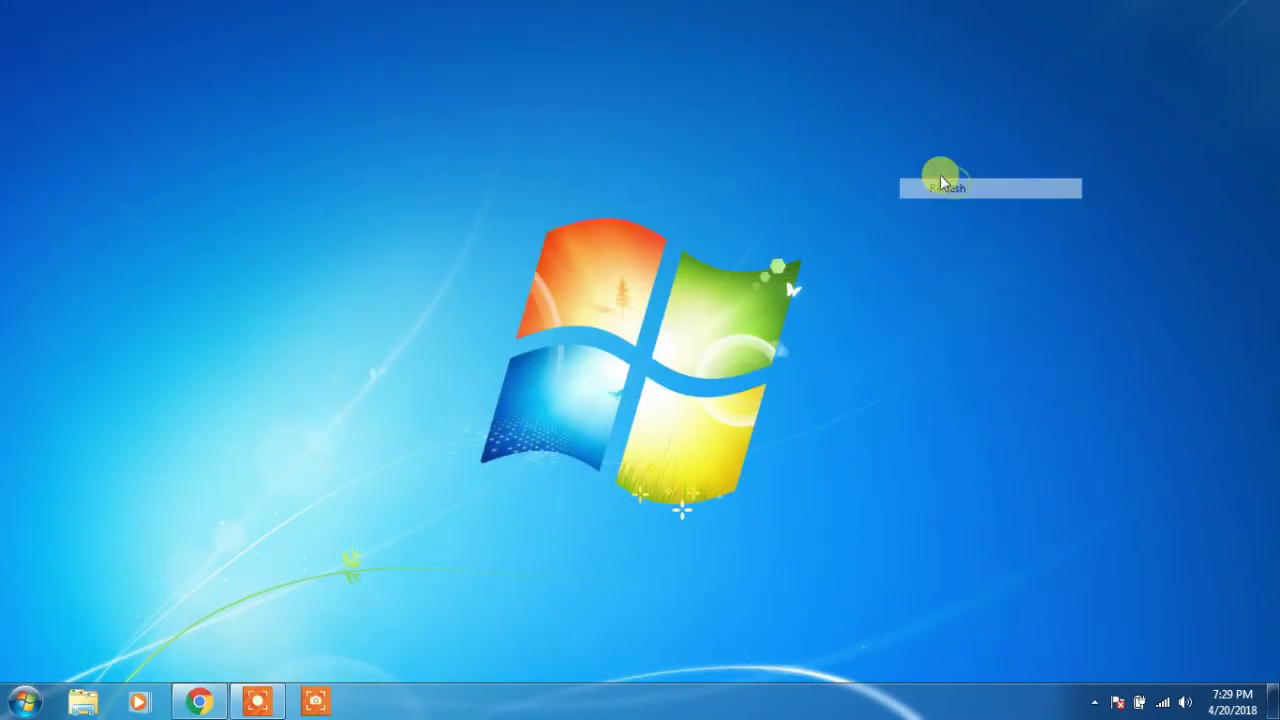
pyautogui.rightClick(878, 106)
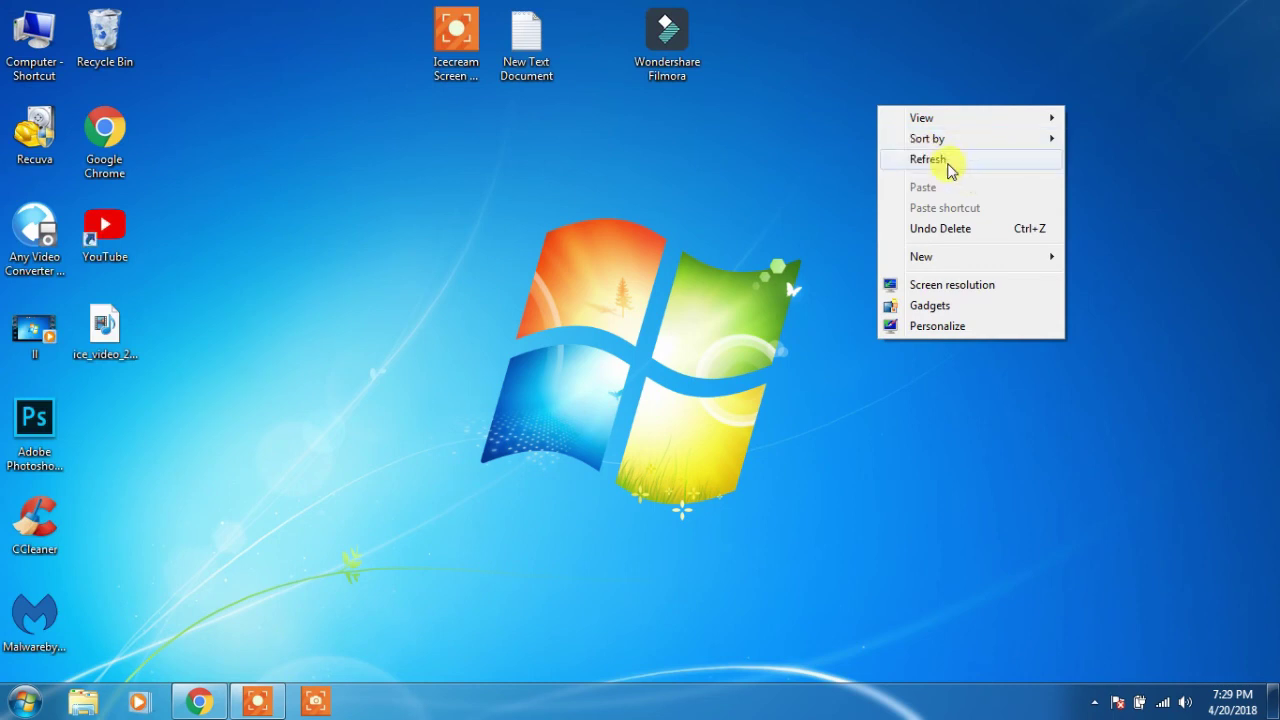
pyautogui.click(947, 164)
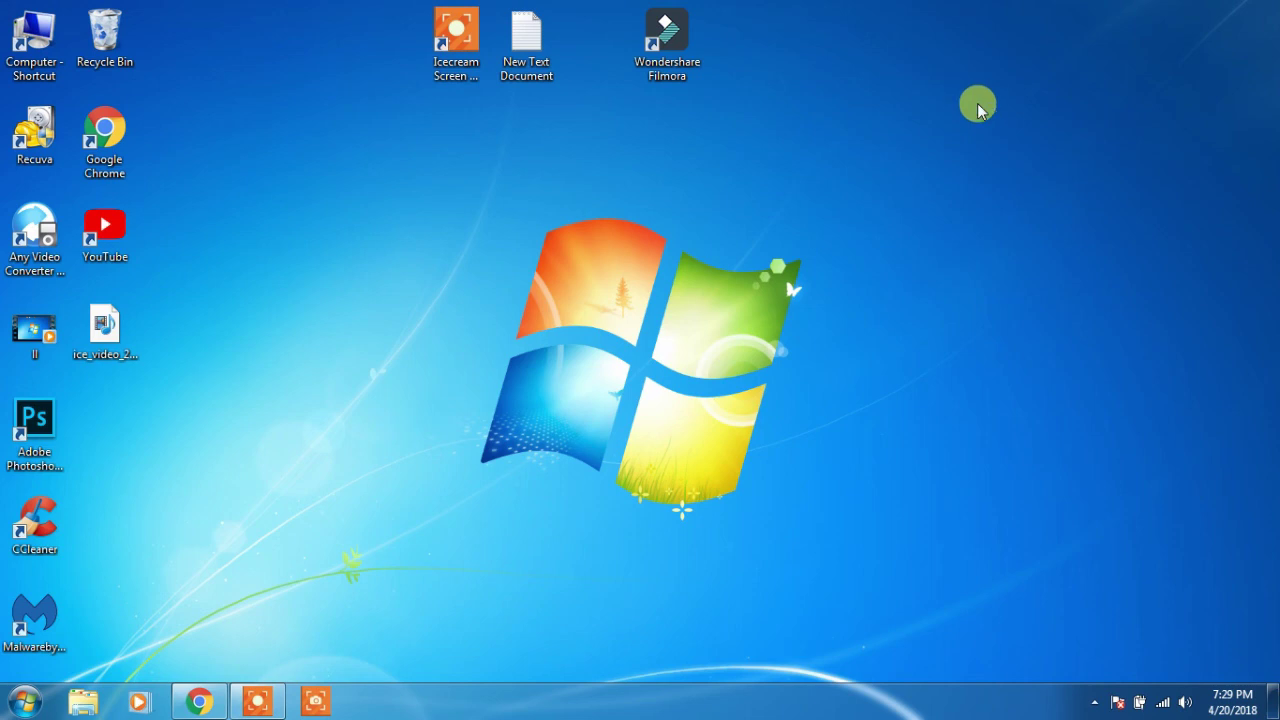
# Switch back to Chrome, pause the playing video and return to the YouTube home page
pyautogui.click(199, 701)
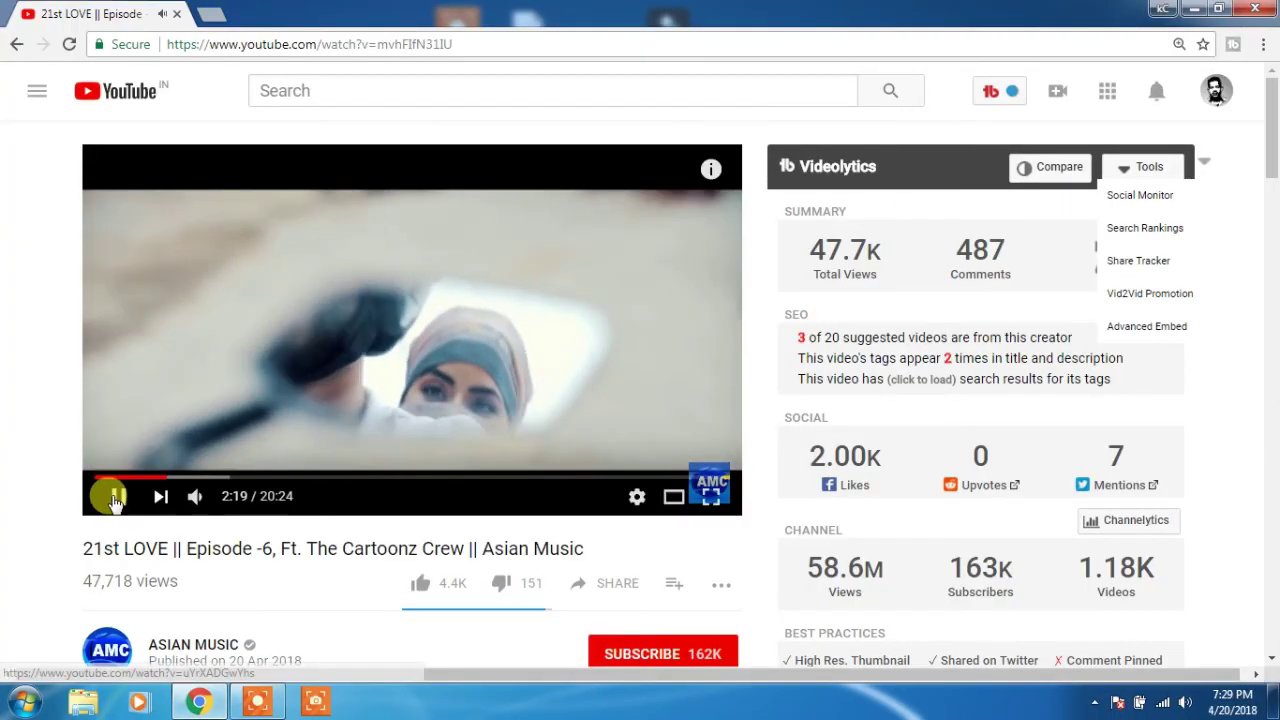
pyautogui.click(117, 500)
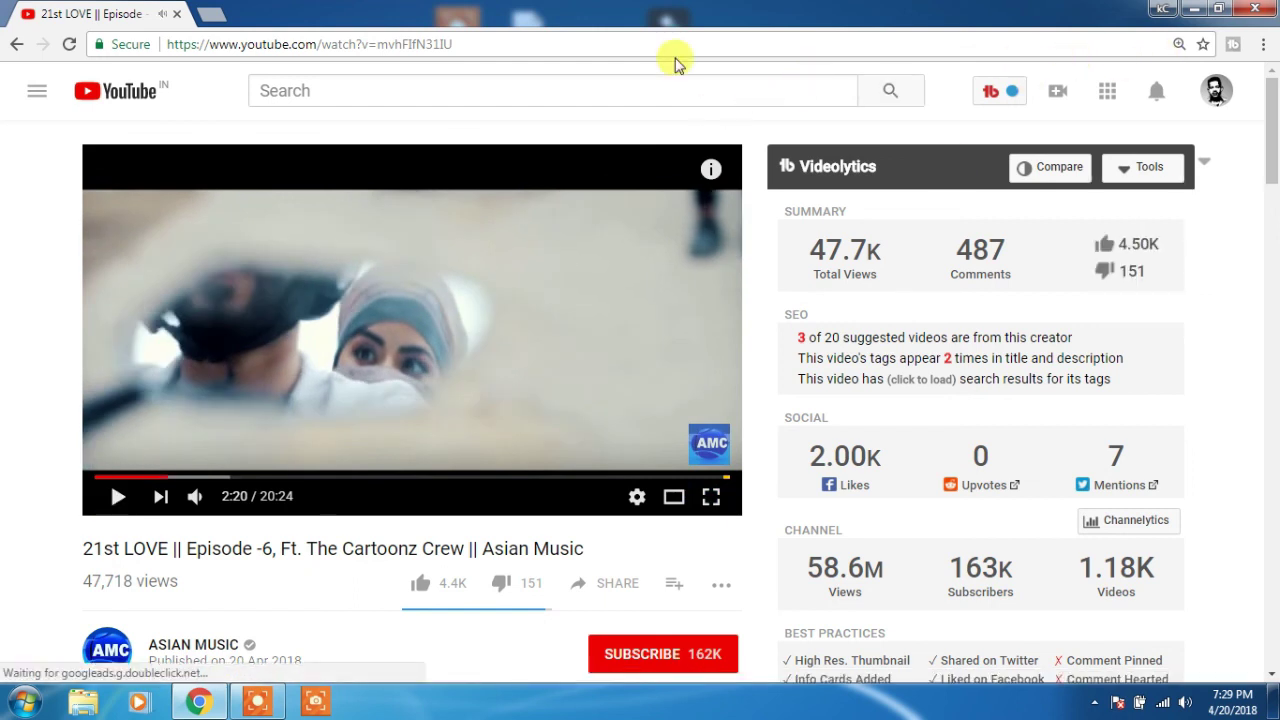
pyautogui.click(100, 92)
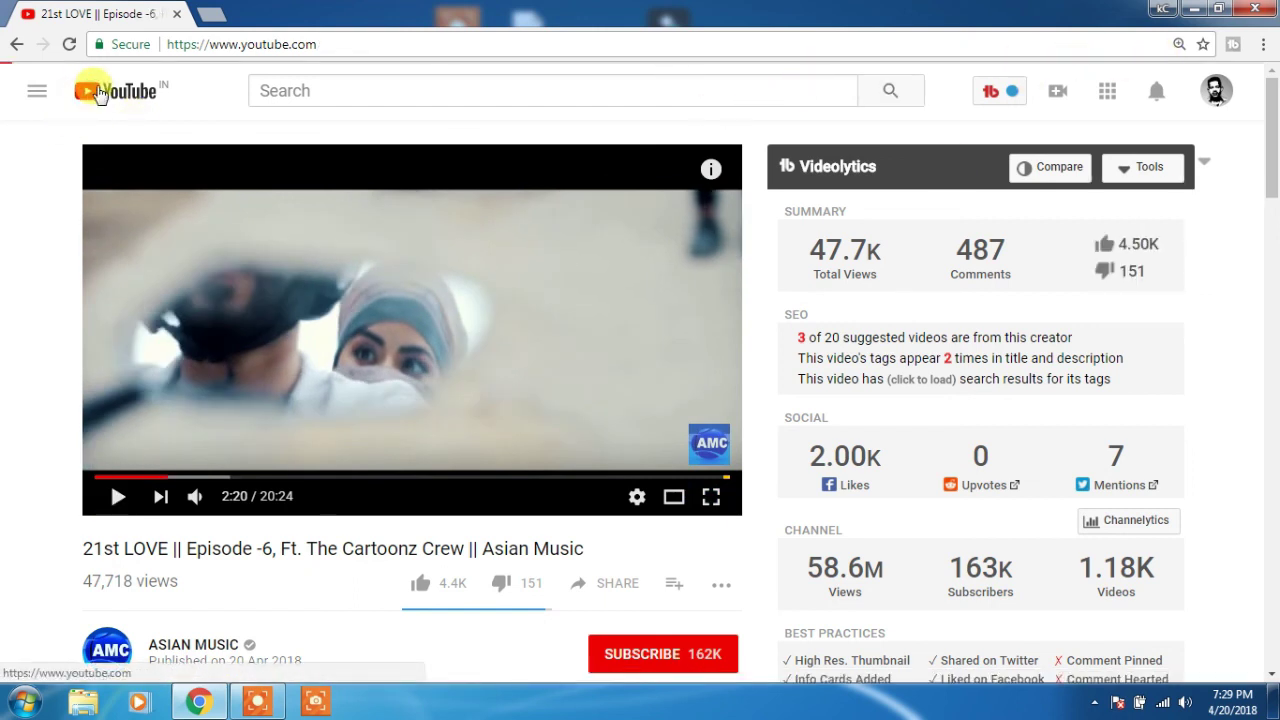